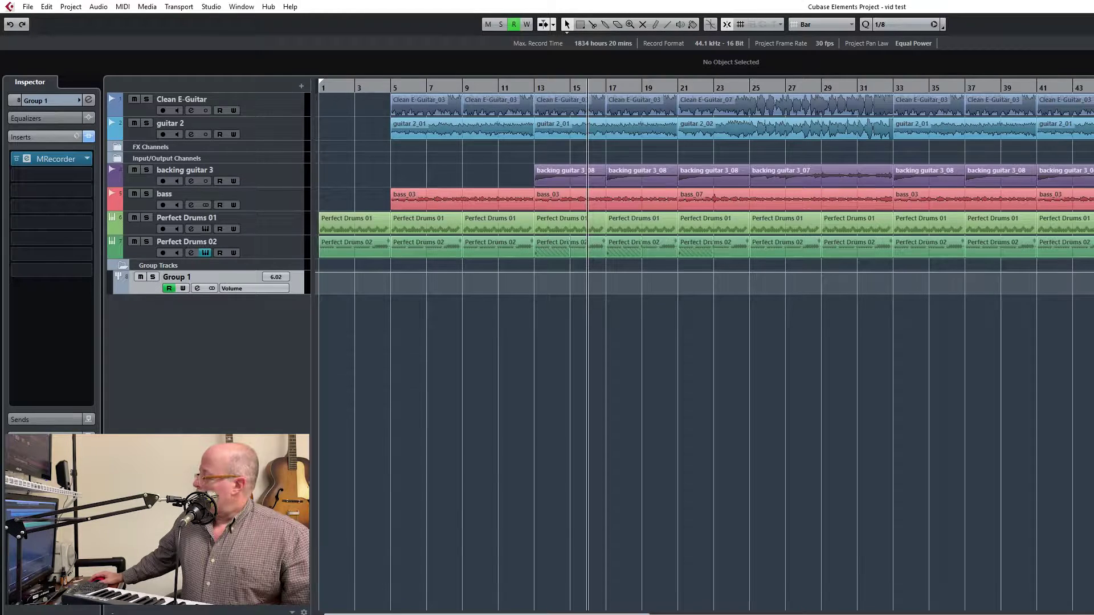
Shift all events on every track four bars later so that the drum parts start at bar 5
scroll(929, 517, "right", 8)
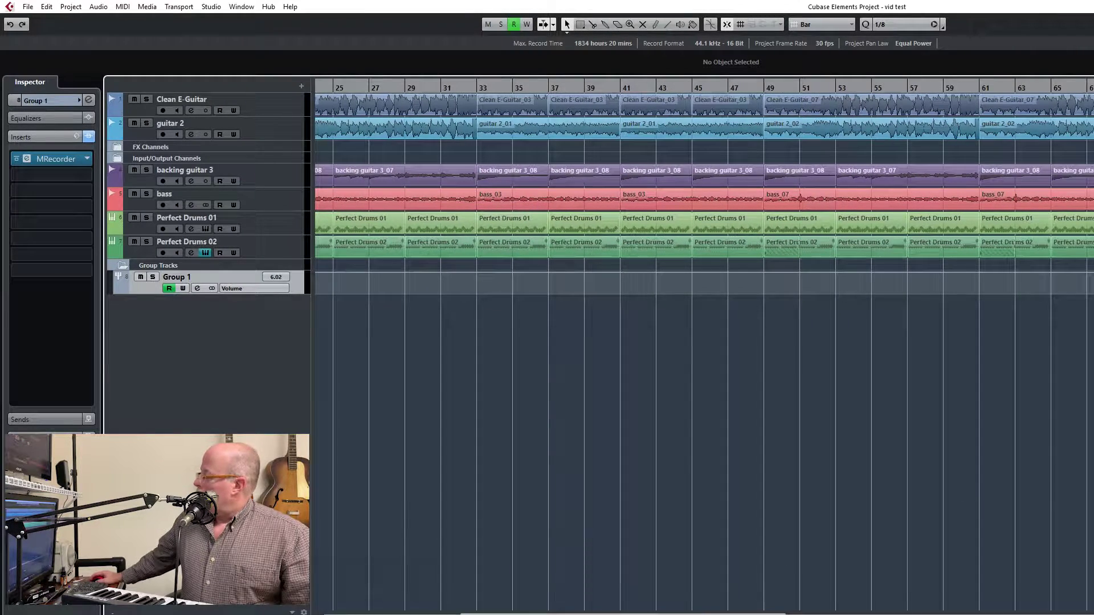
scroll(1010, 353, "left", 8)
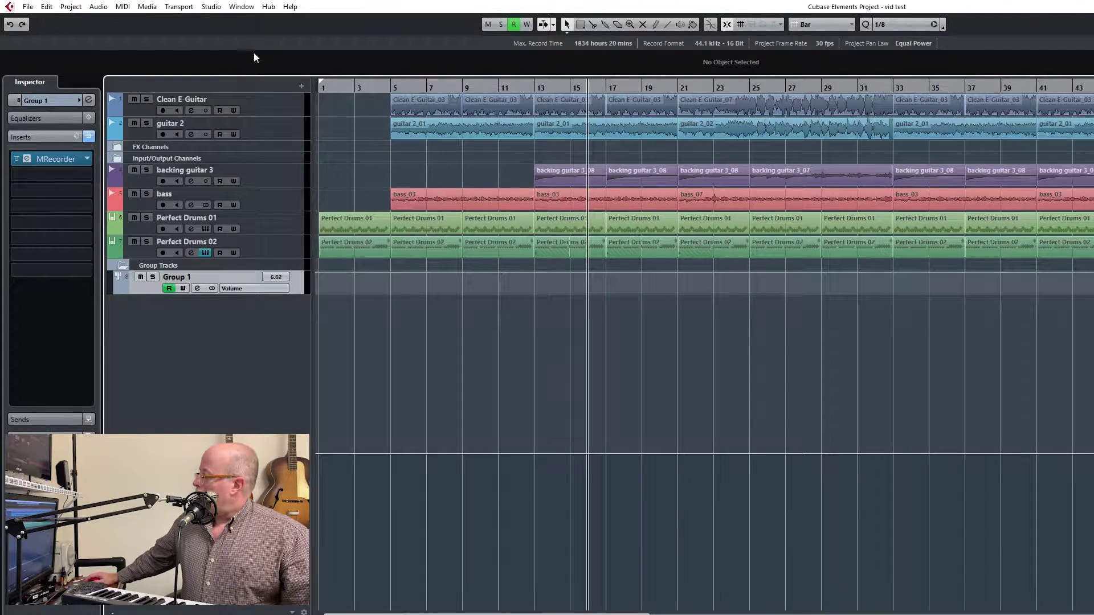
key("ctrl+a")
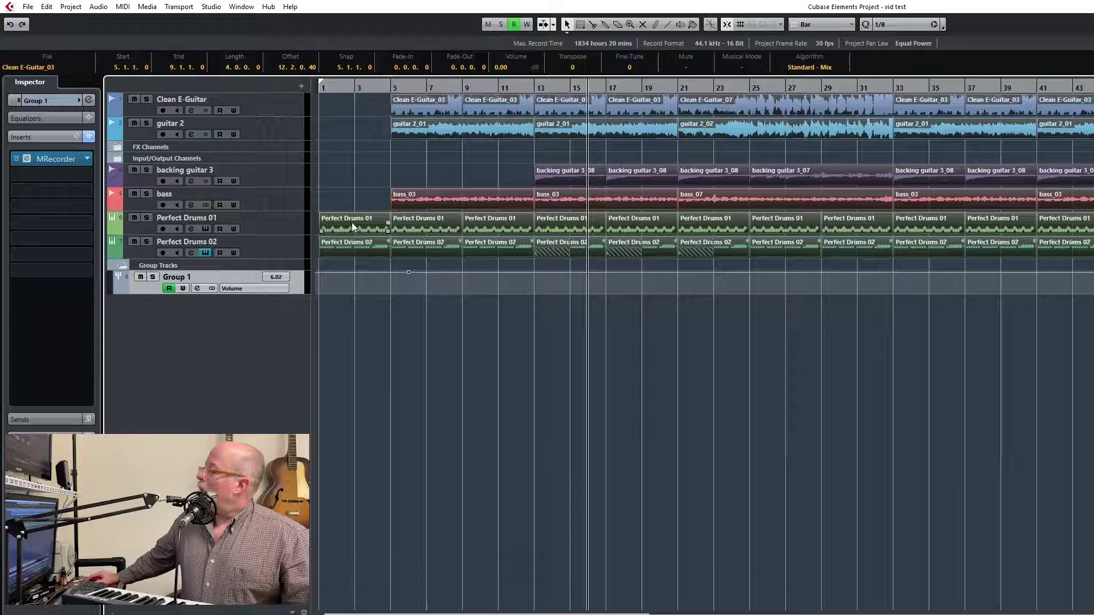
left_click_drag(351, 222, 416, 224)
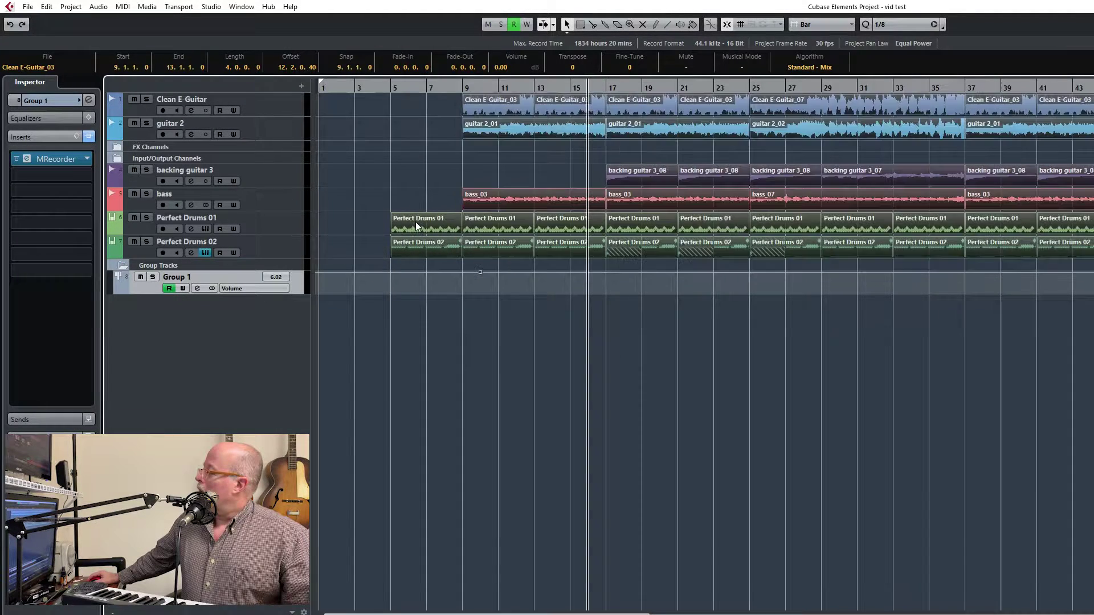
Add one HALion Sonic SE instrument track below Perfect Drums 02 and reposition its instrument window over the arrangement
left_click(276, 250)
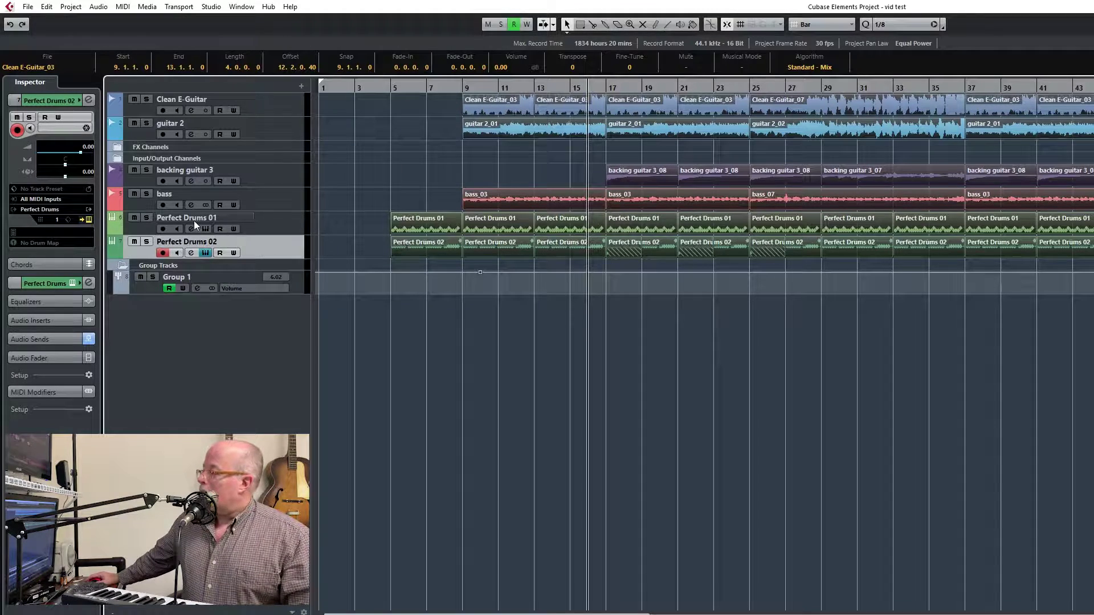
right_click(273, 253)
mouse_move(307, 255)
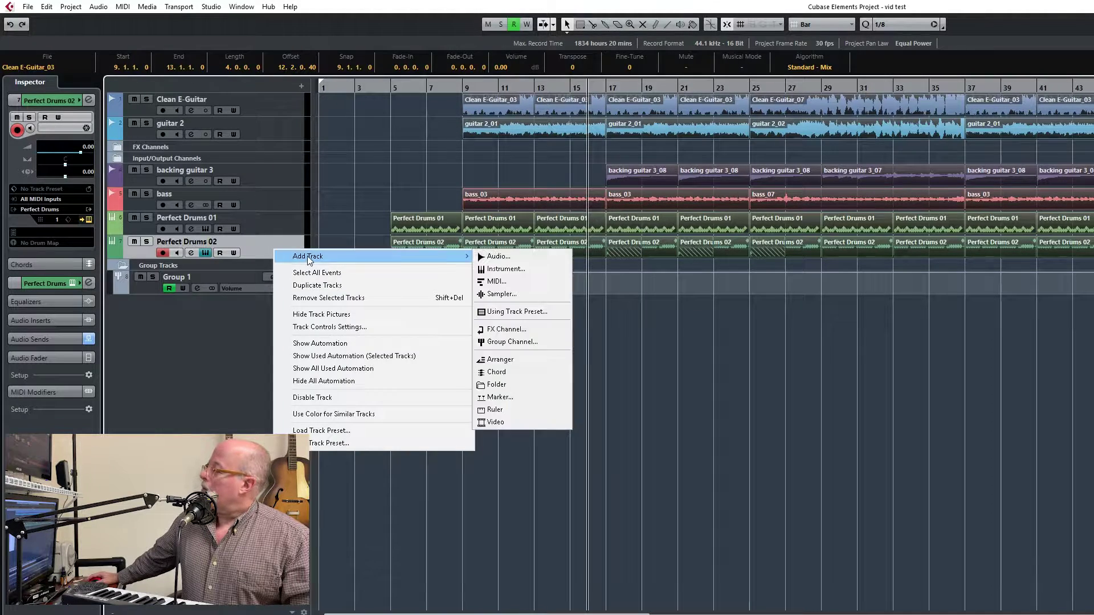
left_click(497, 270)
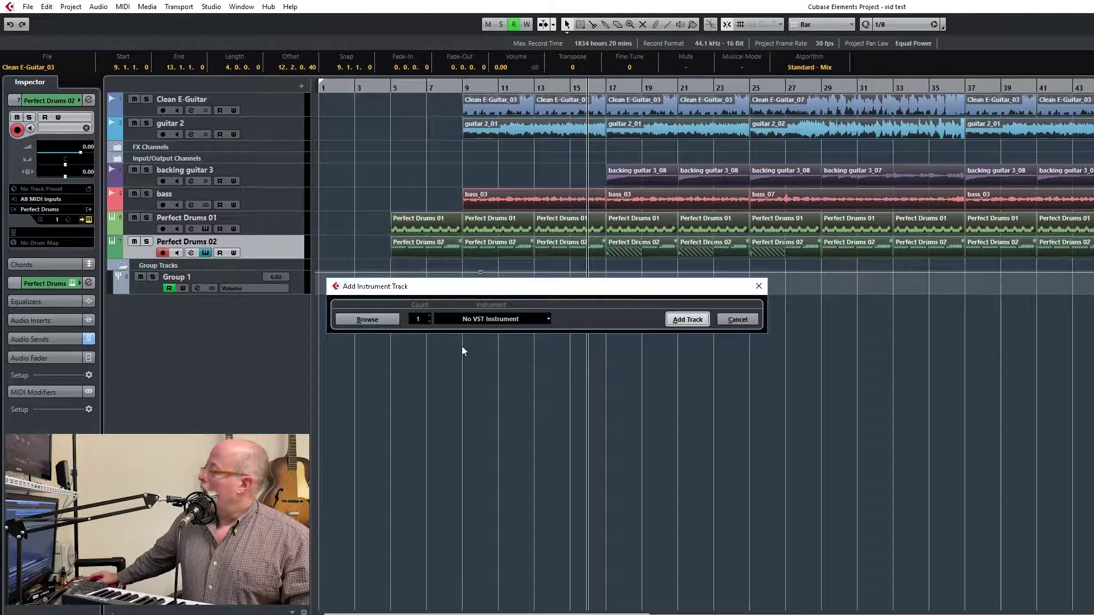
left_click(548, 321)
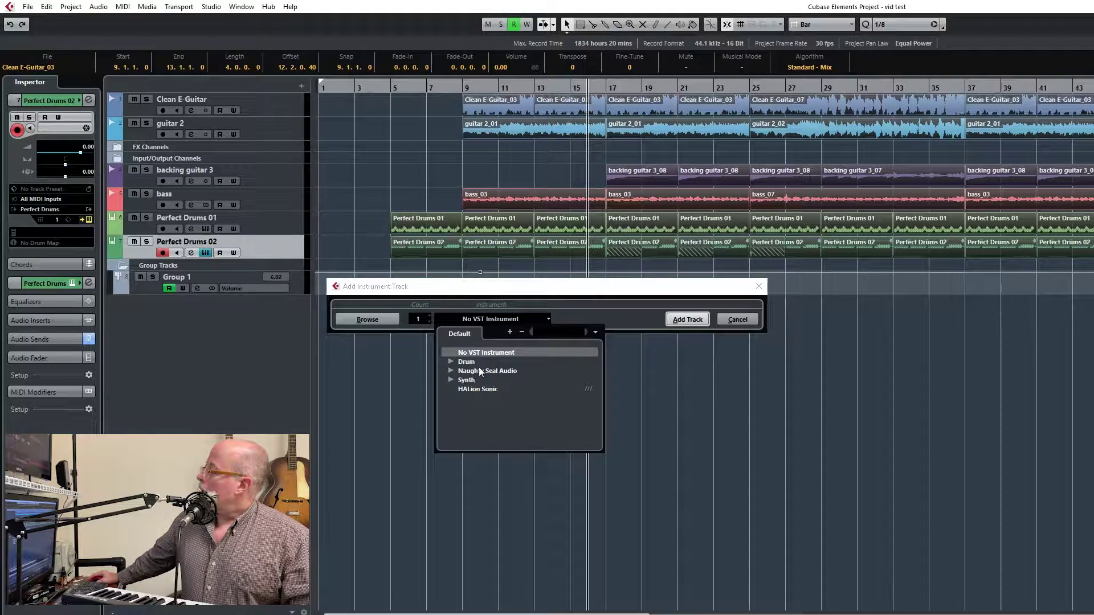
left_click(450, 380)
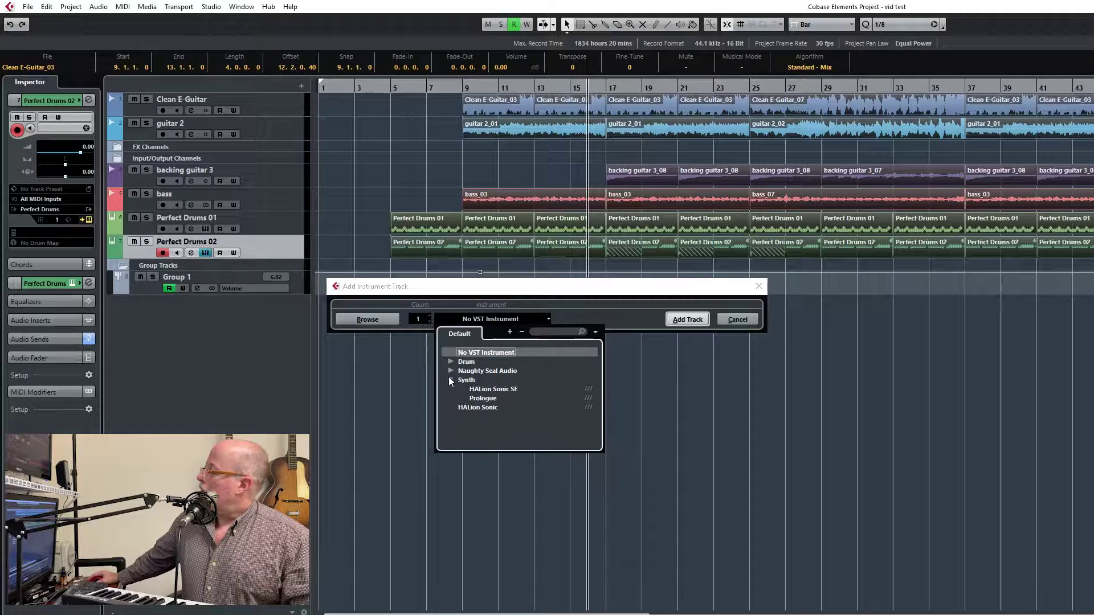
left_click(505, 390)
double_click(505, 390)
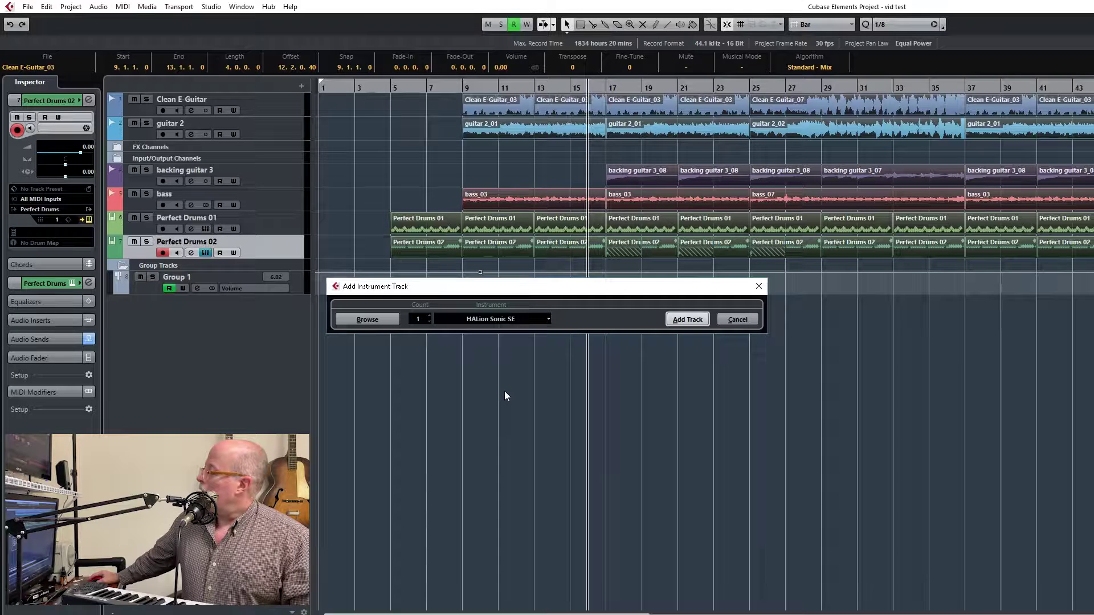
left_click(687, 319)
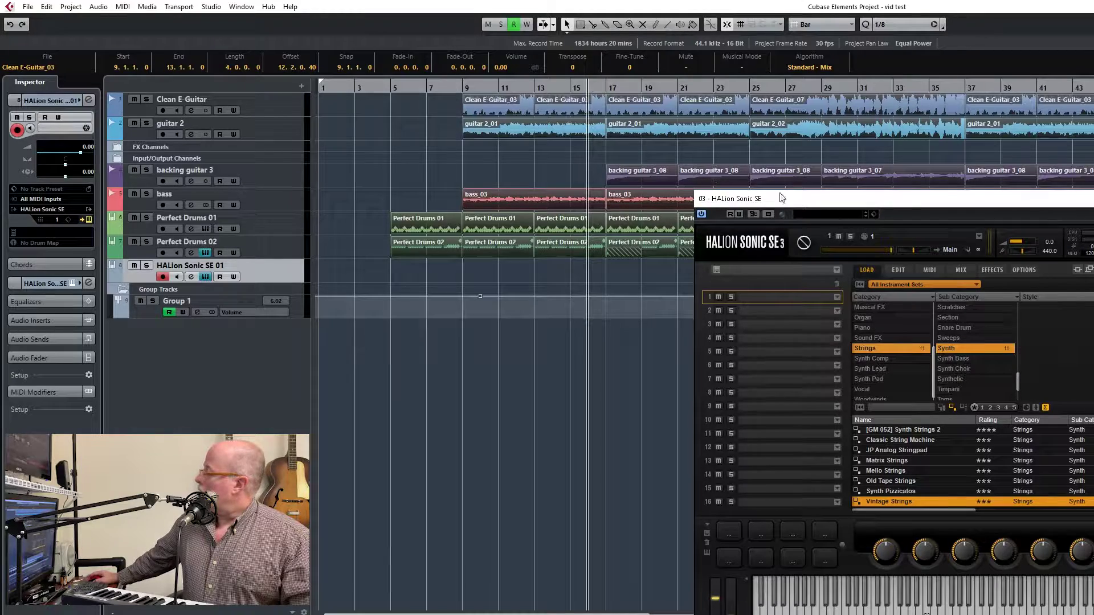
left_click_drag(787, 205, 478, 160)
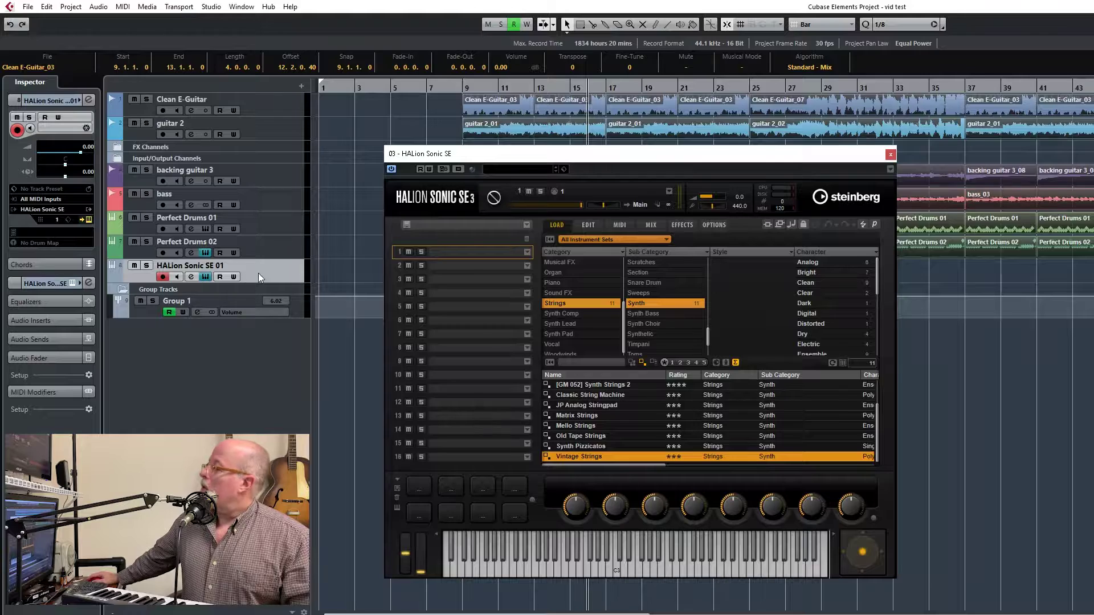
left_click(62, 320)
left_click(53, 340)
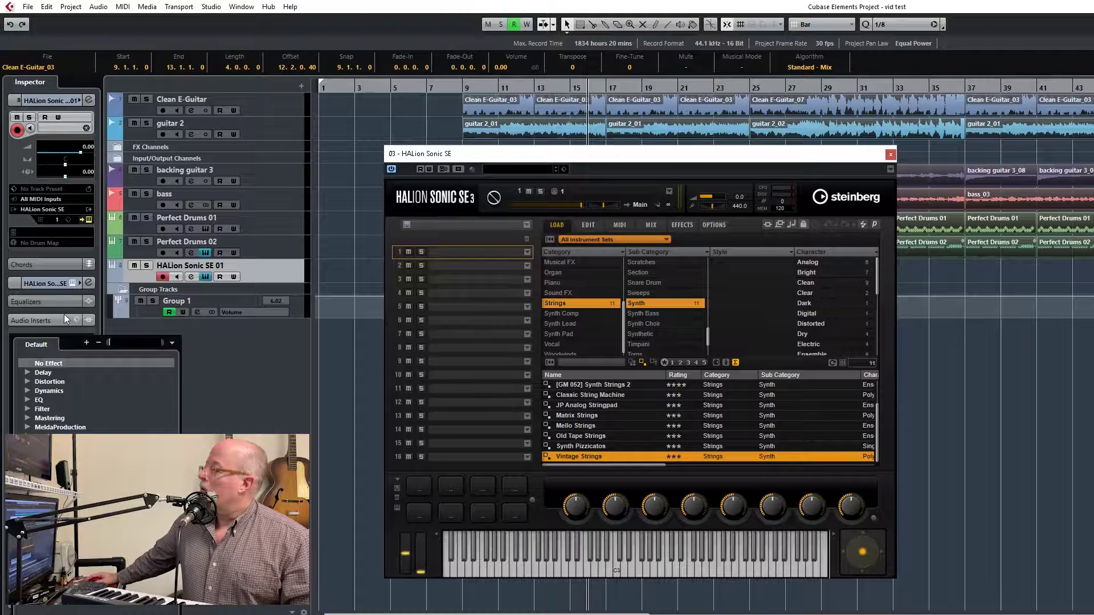
left_click(199, 350)
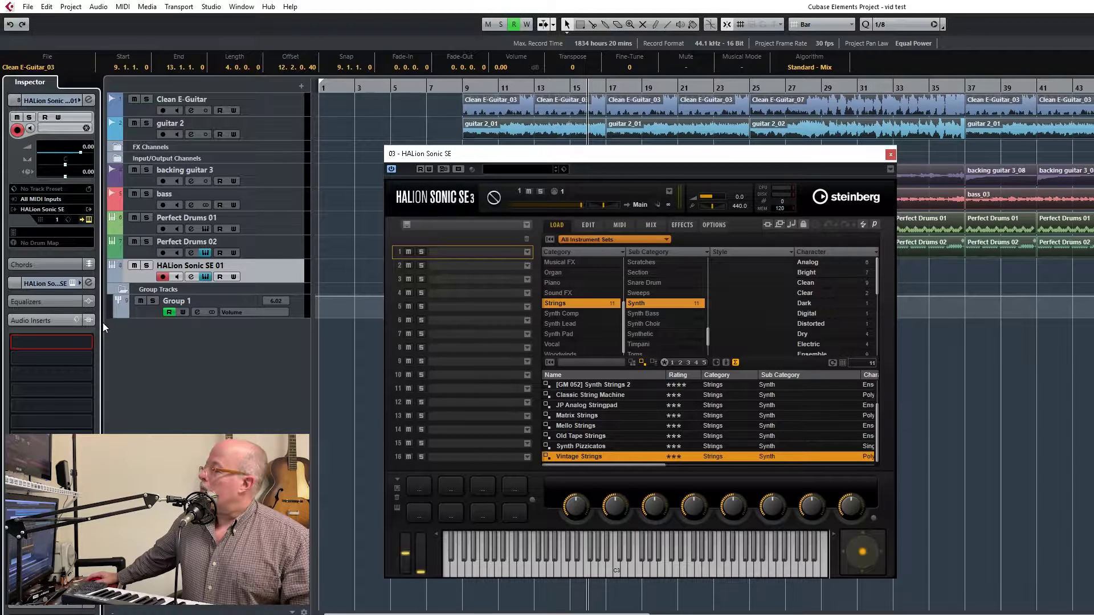
Assign the HALion Sonic SE track's first audio send to Group 1 and activate the send
left_click(66, 320)
left_click(59, 339)
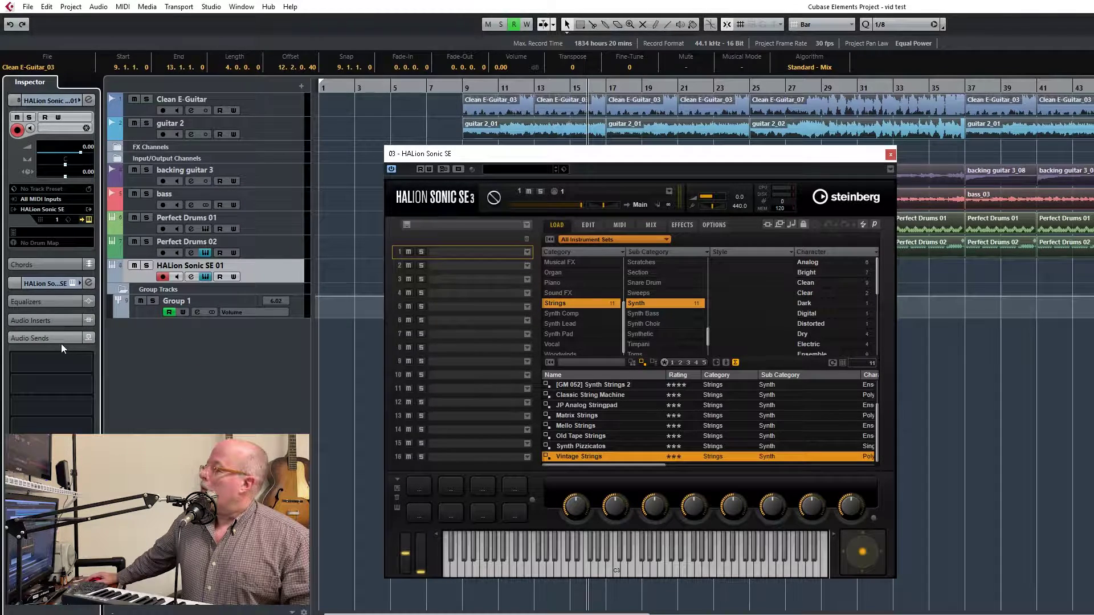
left_click(63, 356)
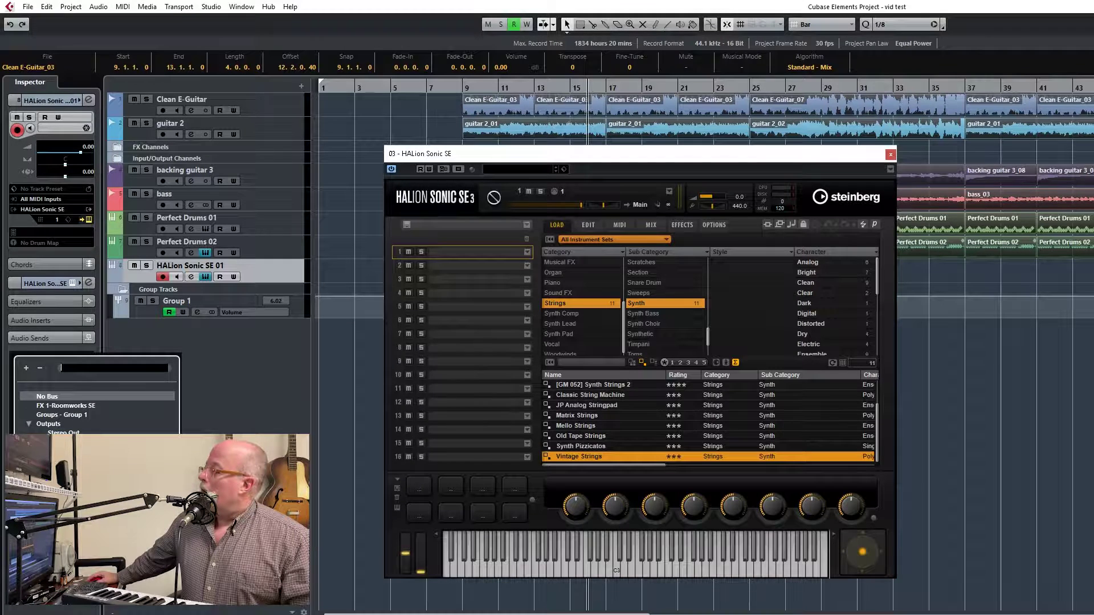
left_click(63, 432)
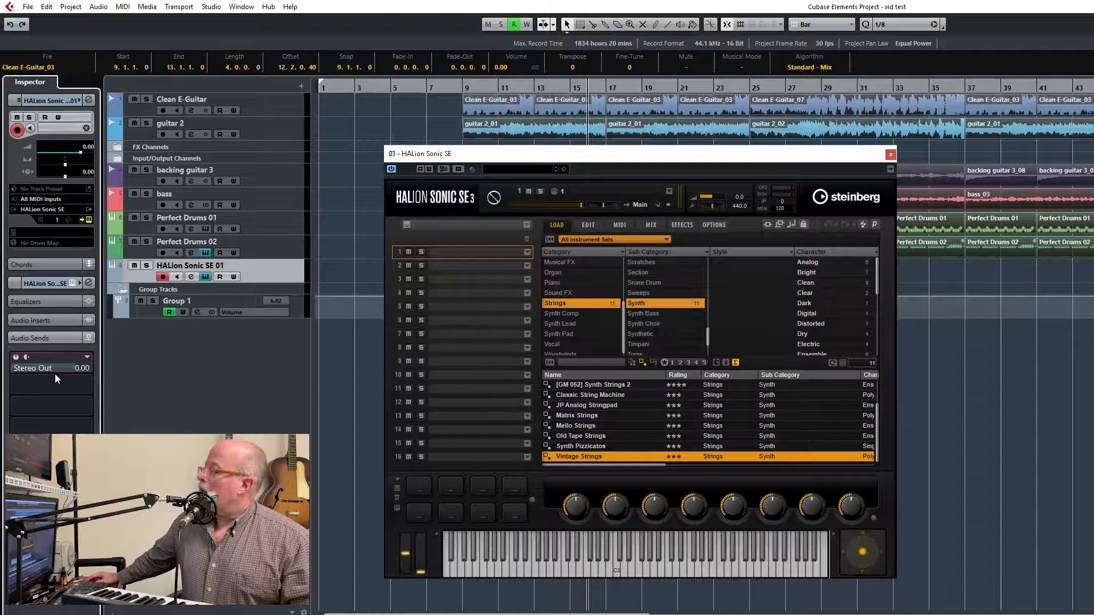
left_click(87, 357)
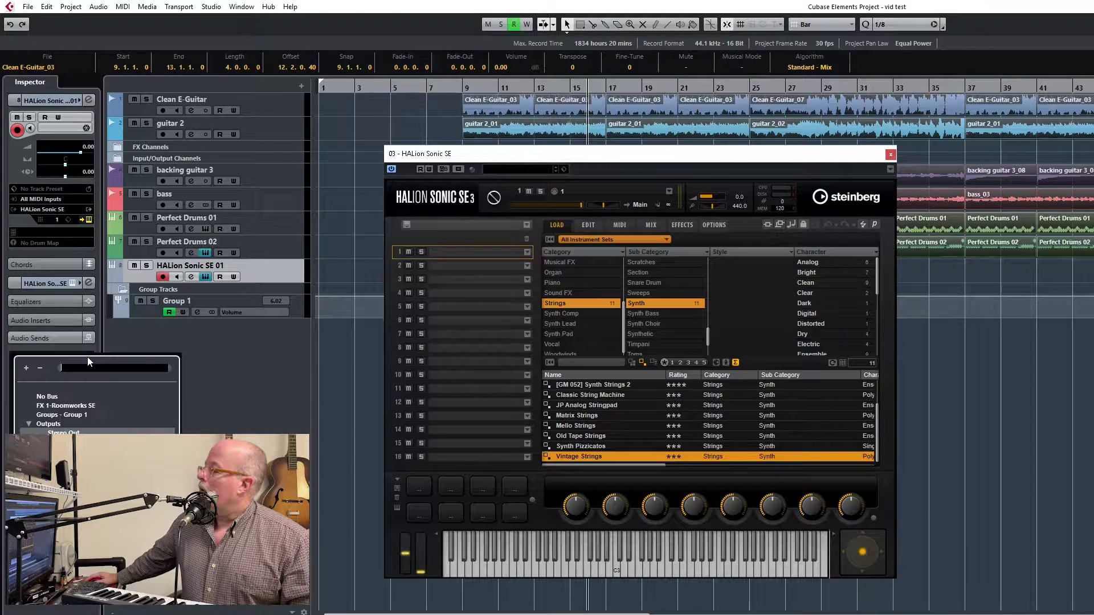
left_click(73, 415)
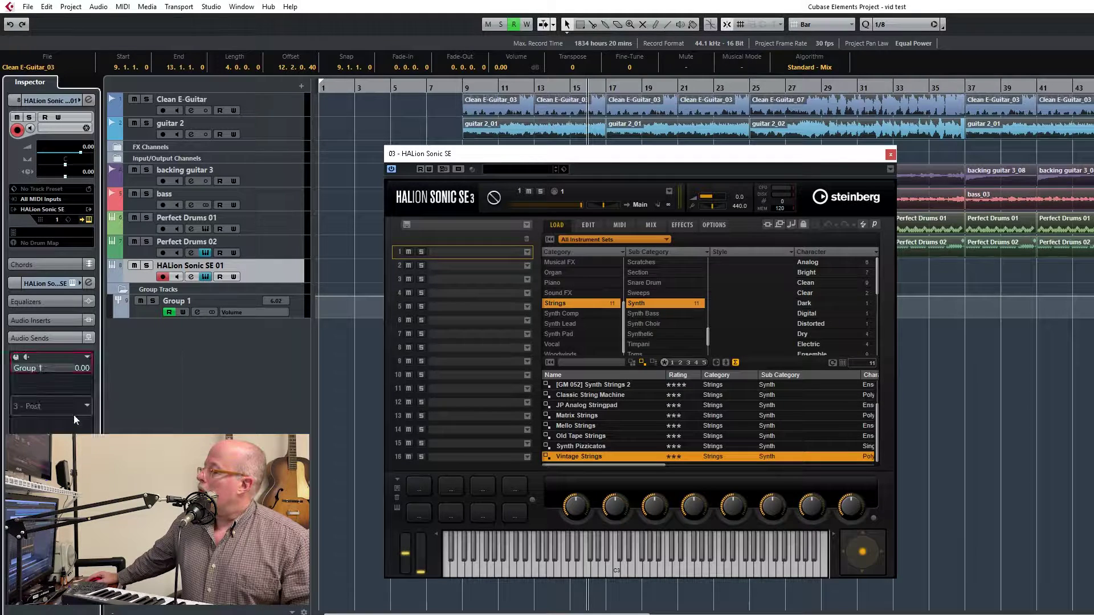
left_click(19, 358)
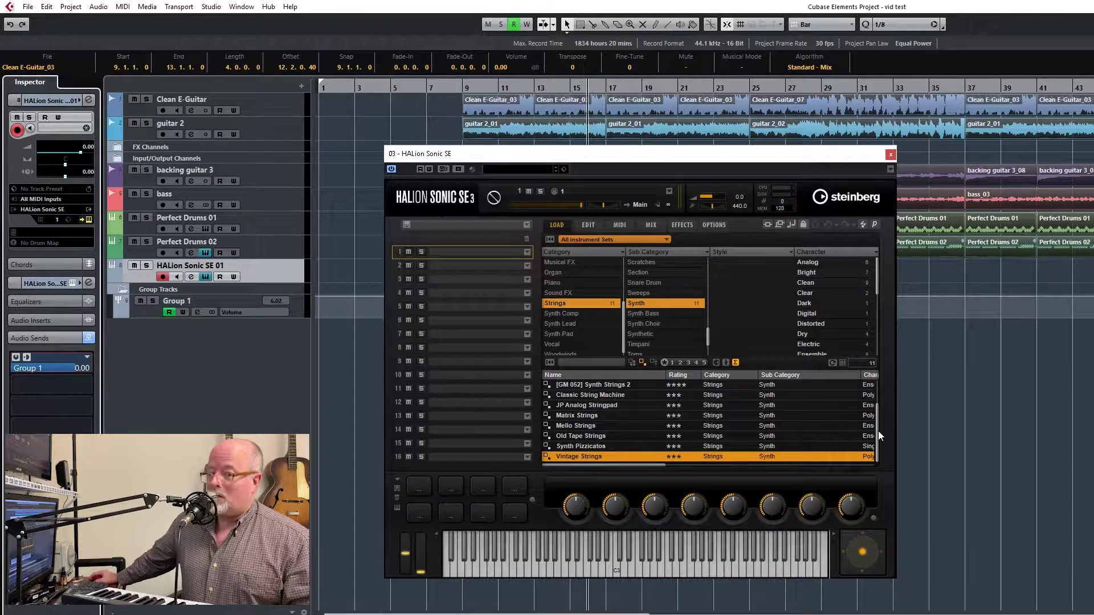
Load the Matrix Strings preset into HALion Sonic SE's first slot and close the instrument window
left_click_drag(878, 431, 879, 410)
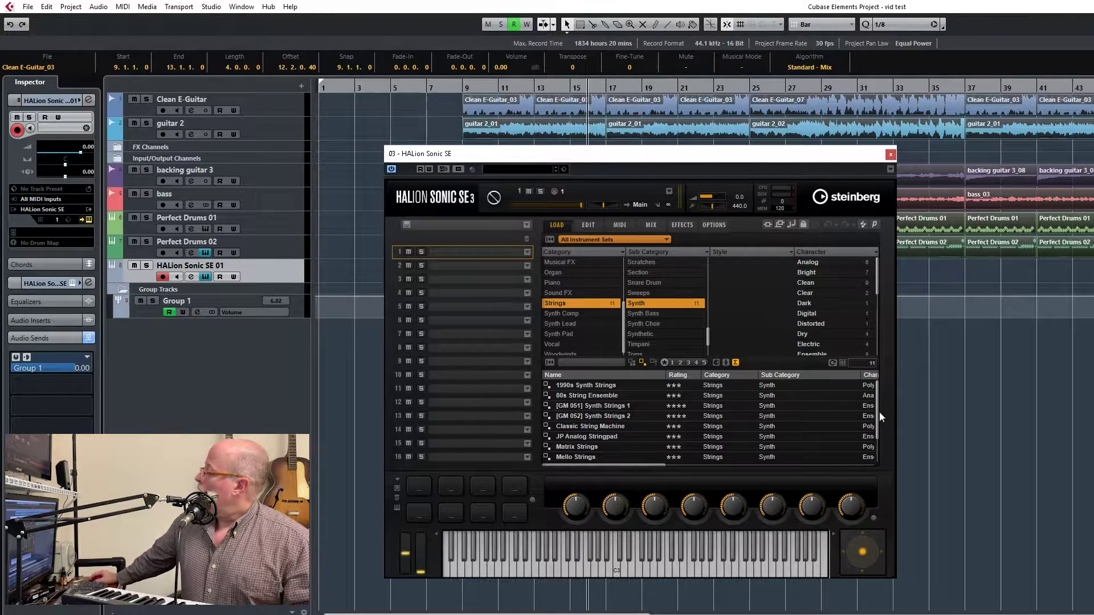
left_click_drag(878, 408, 870, 434)
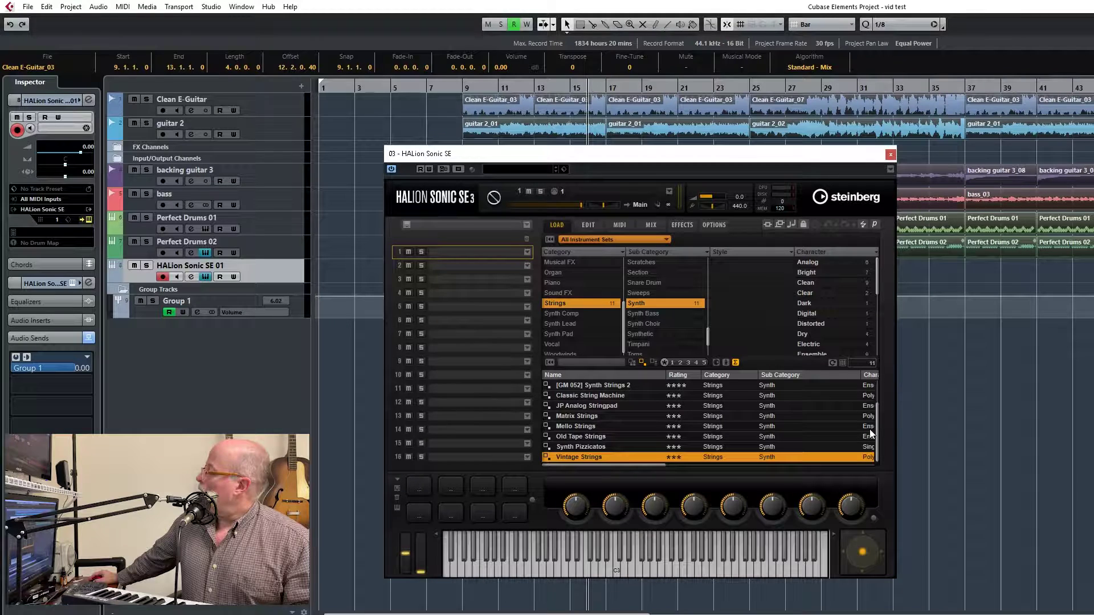
left_click(600, 416)
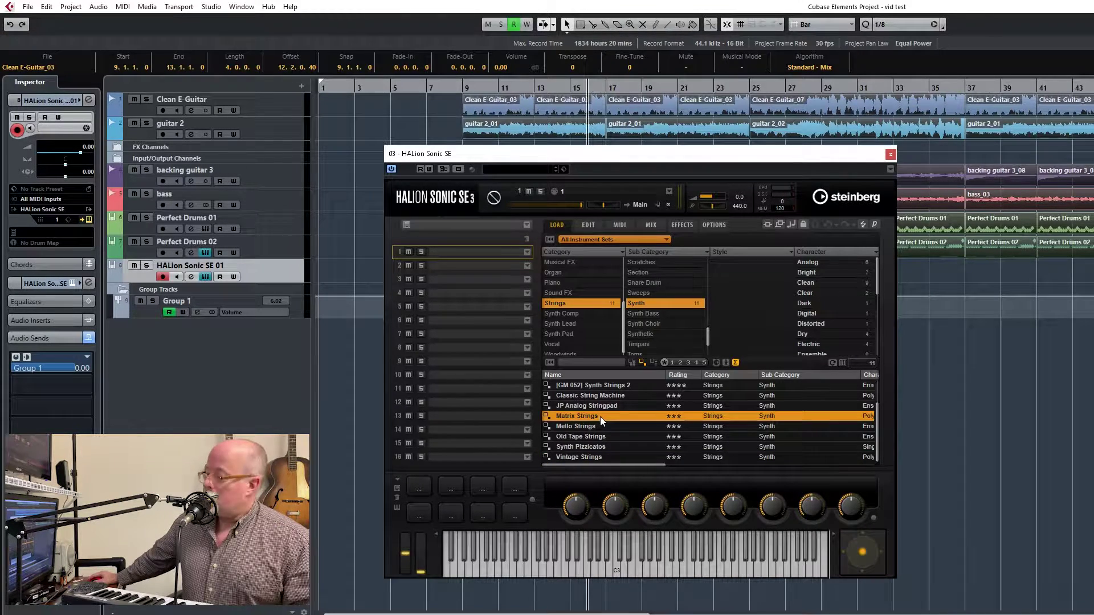
double_click(600, 416)
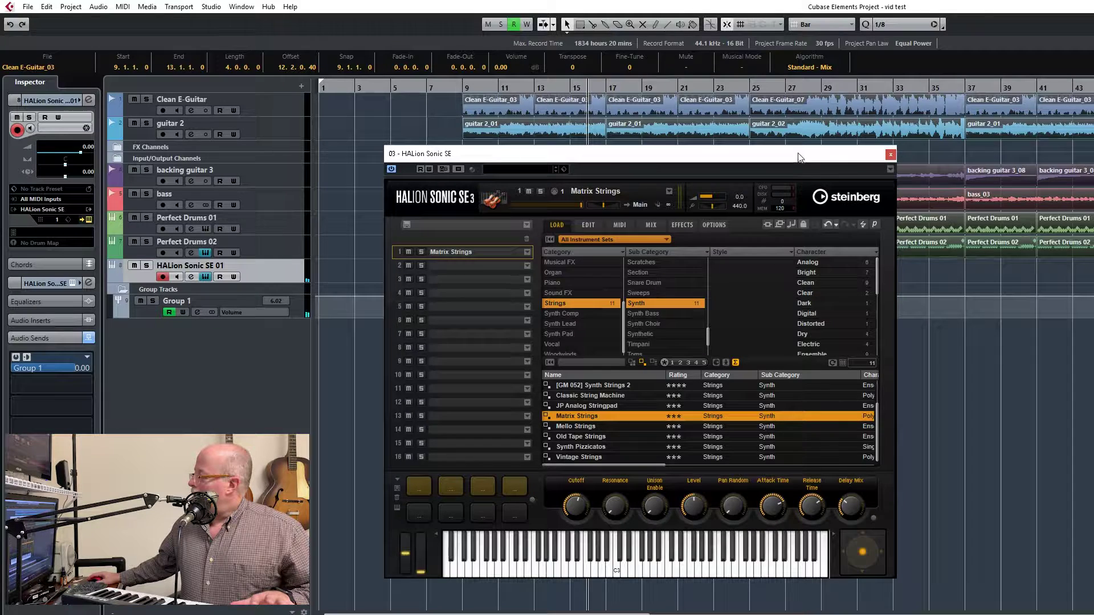
left_click(890, 154)
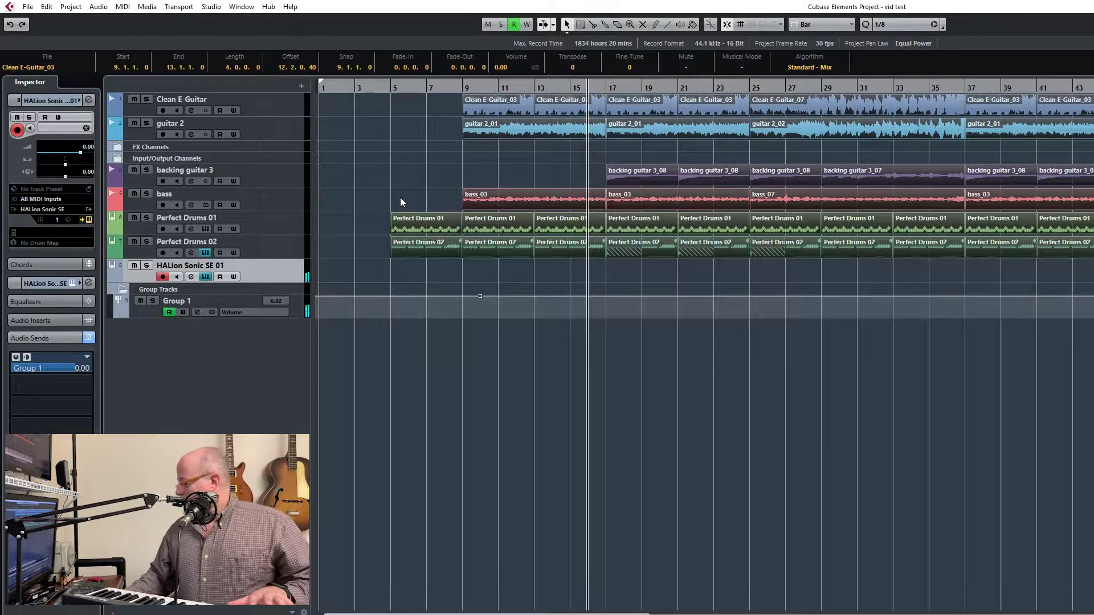
Record a part on the monitored HALion Sonic SE track from the project start, lowering its volume to -3.35 during the take
key("Home")
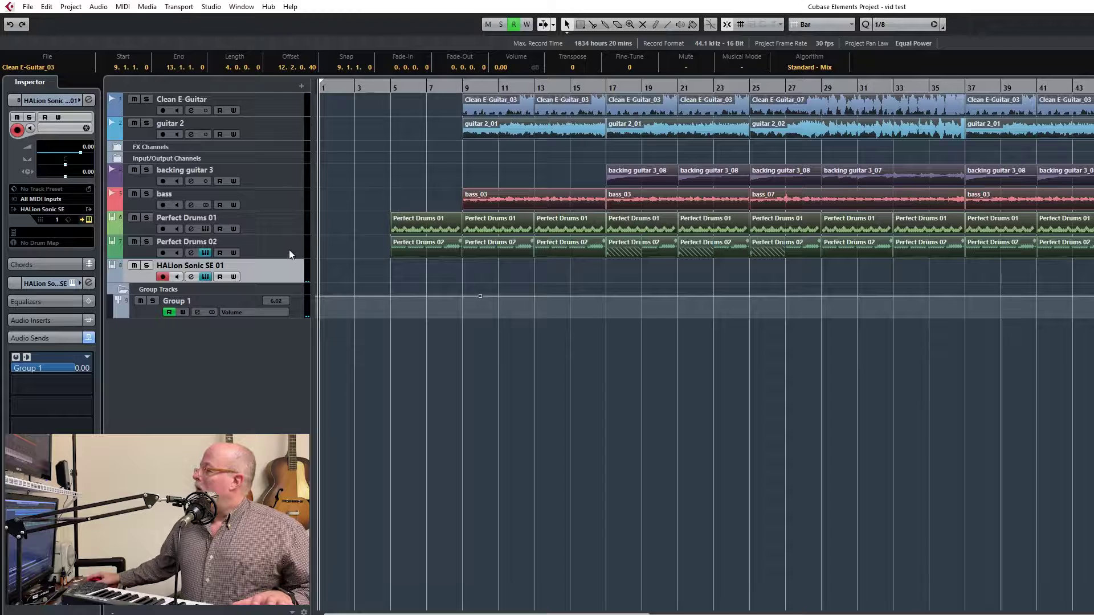
left_click(178, 277)
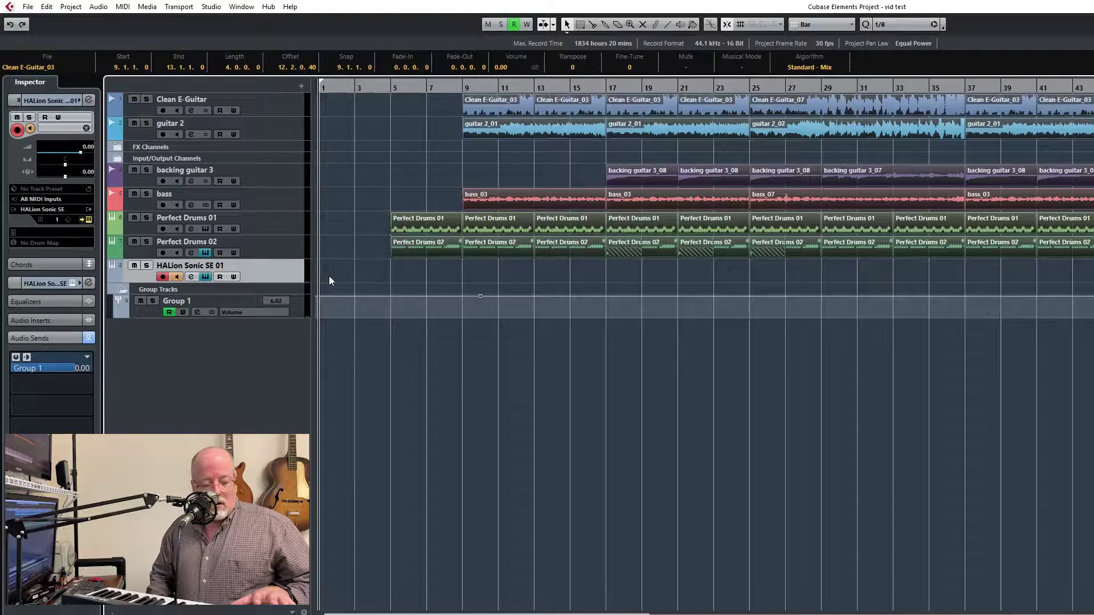
key("KP_Multiply")
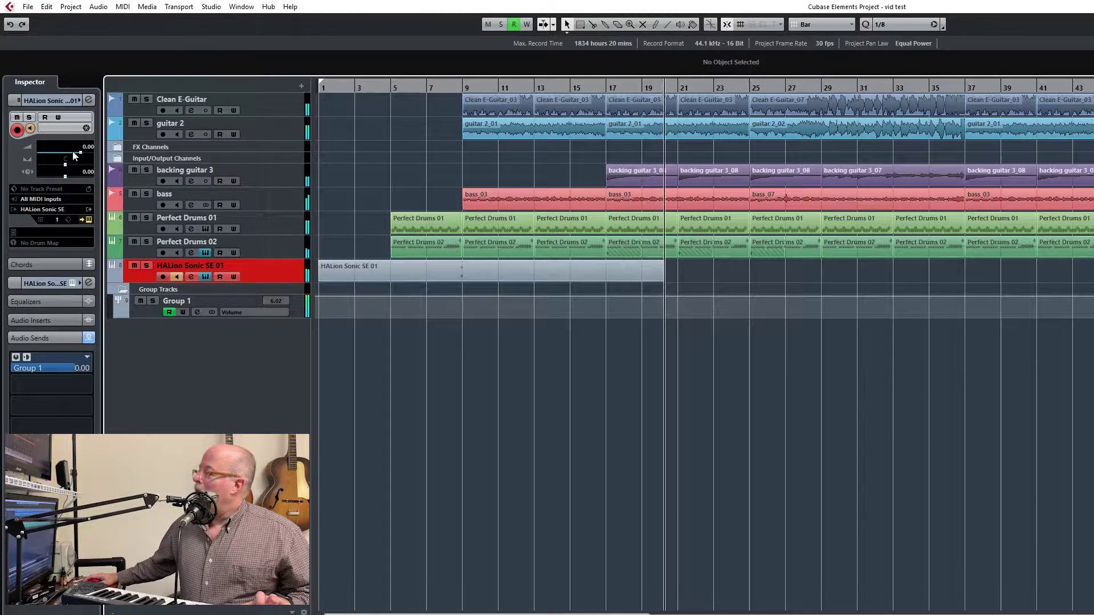
left_click_drag(73, 153, 72, 153)
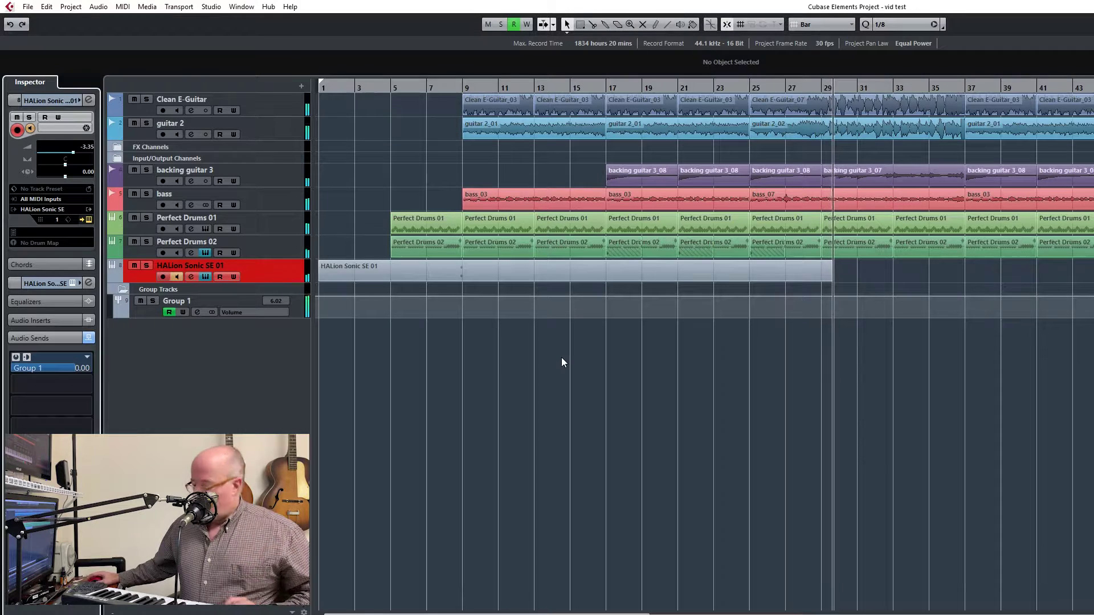
key("space")
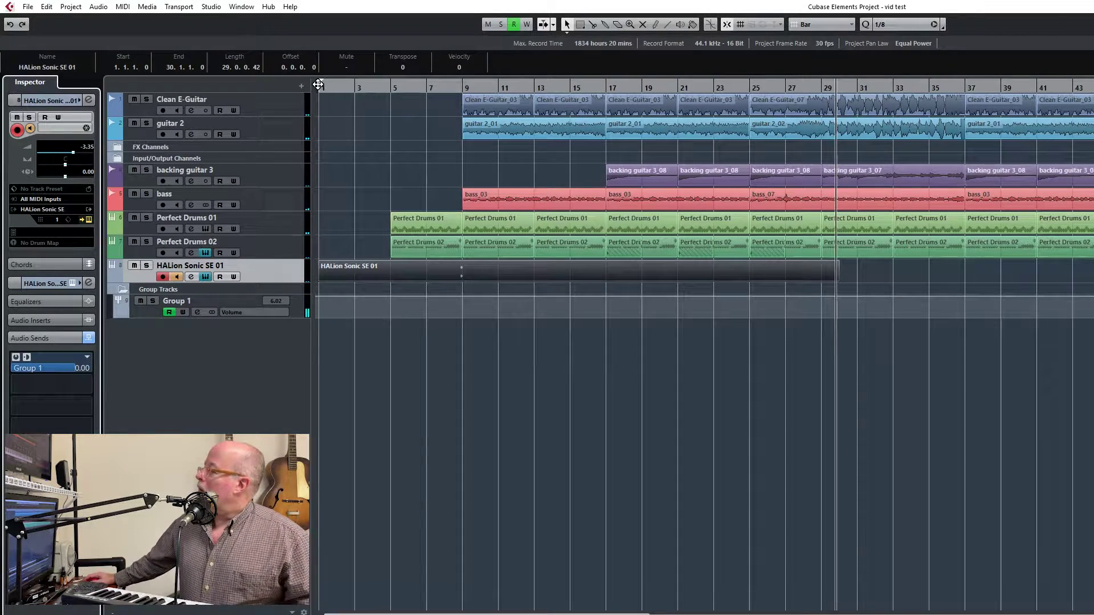
Set the HALion Sonic SE track's volume to -7.58 and play the project from the beginning
scroll(64, 161, "down", 4)
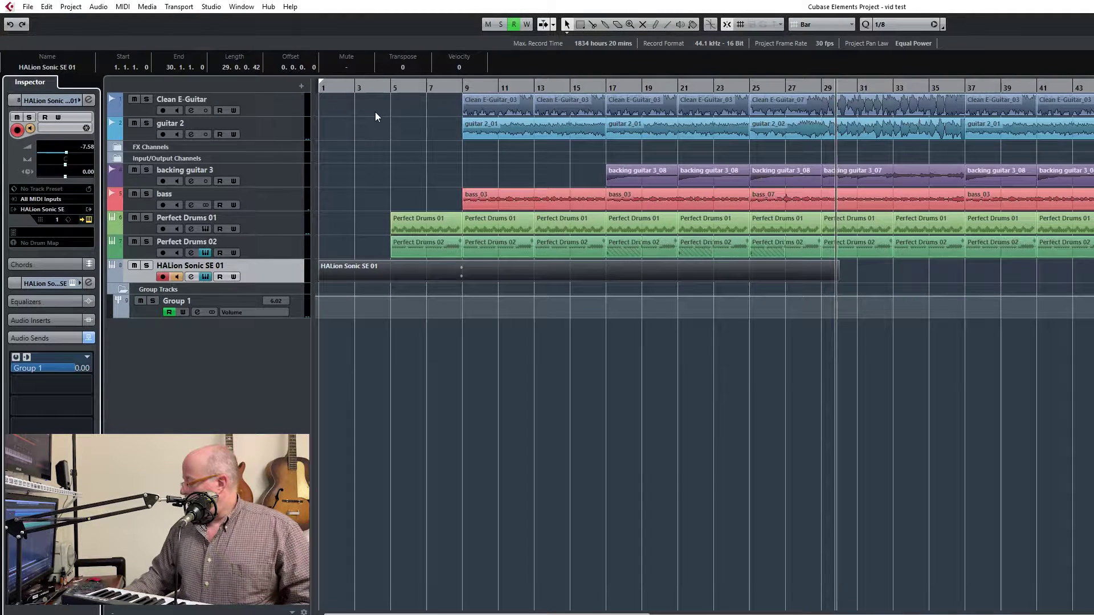
key("Home")
key("space")
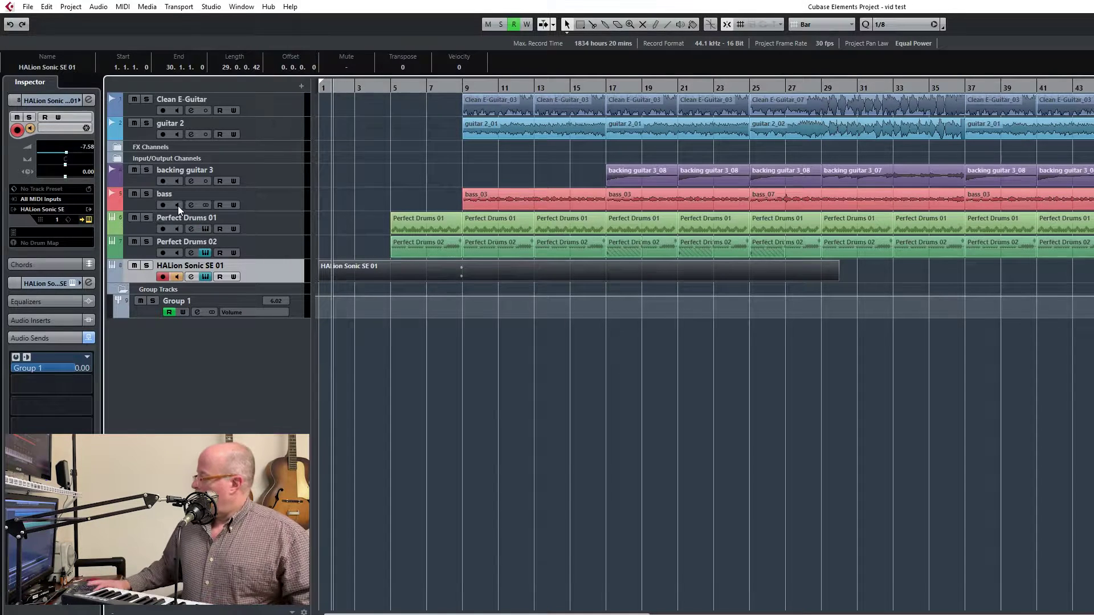
Play the project from about bar 8 and solo the HALion Sonic SE track
key("space")
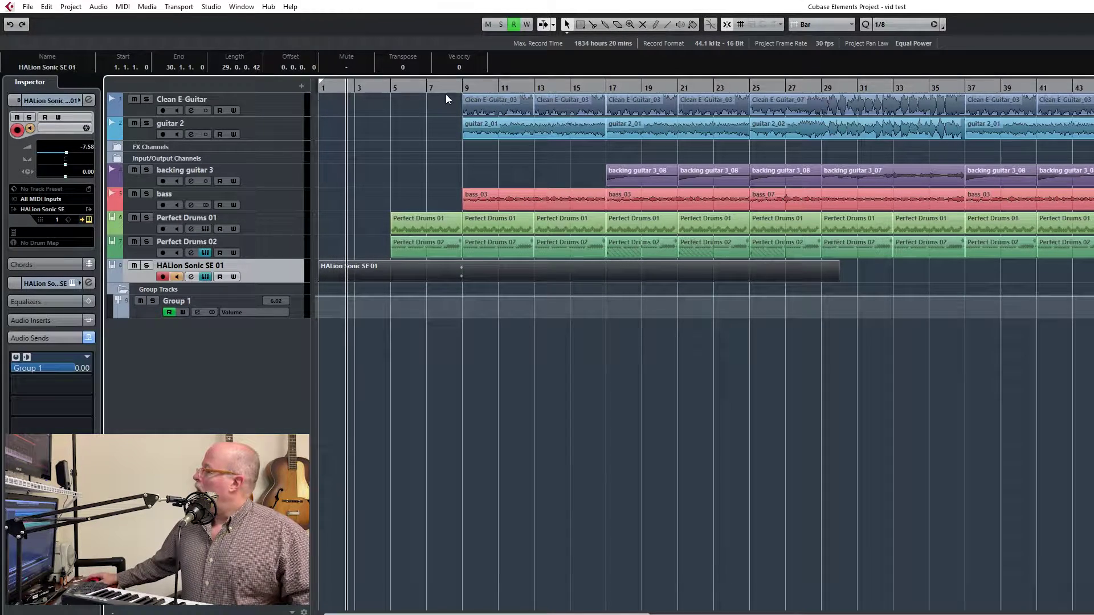
left_click(444, 95)
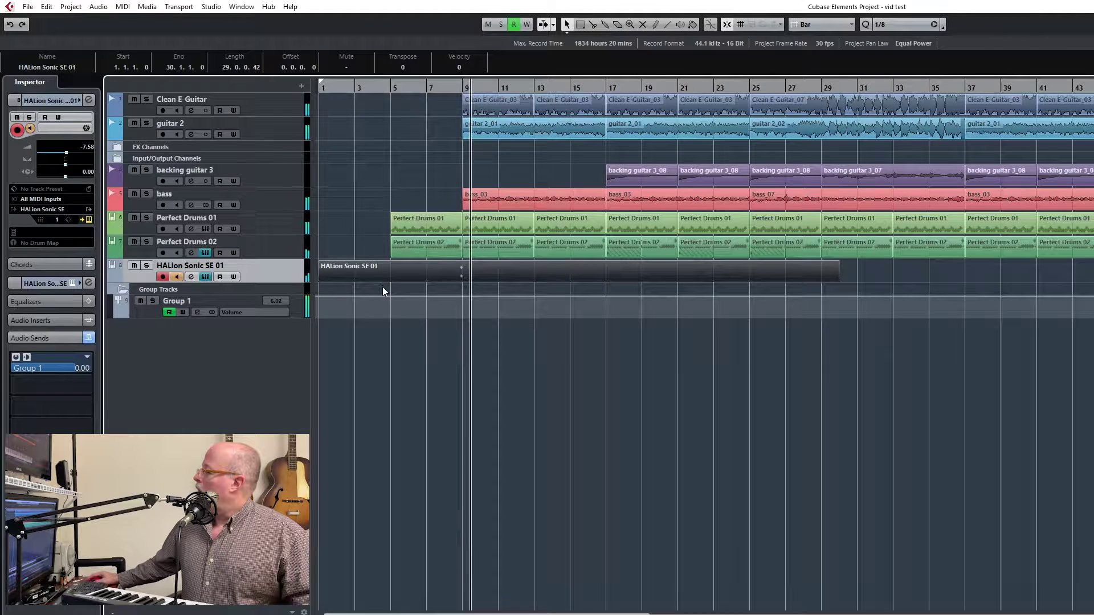
left_click(147, 266)
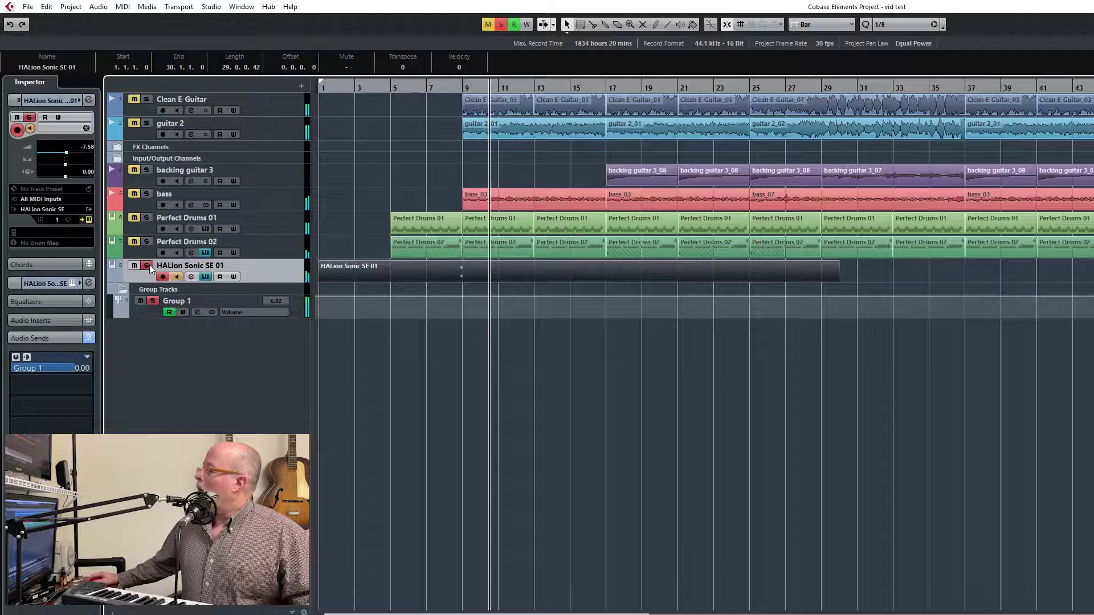
Unsolo the HALion Sonic SE track, set the grid type to Beat, and split the track's recorded part at 8.4.1.0
left_click(147, 266)
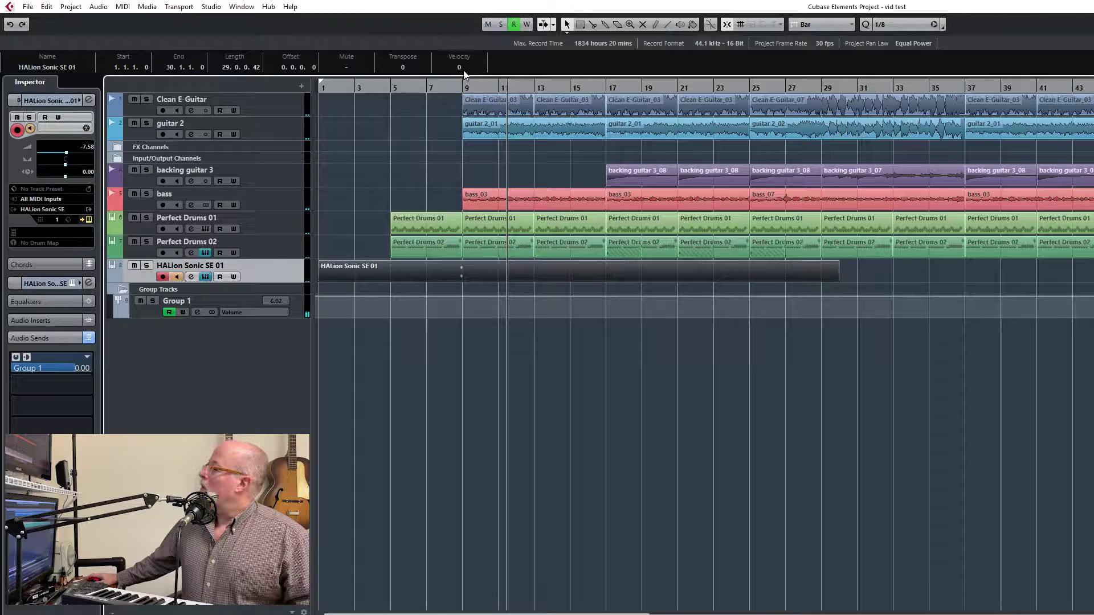
left_click(592, 26)
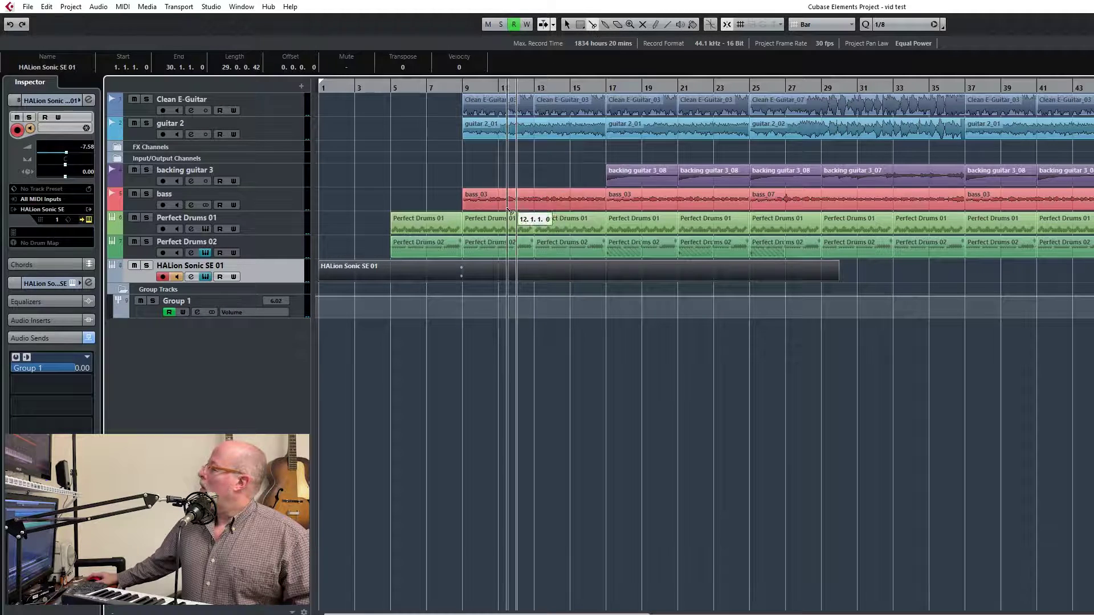
left_click(463, 280)
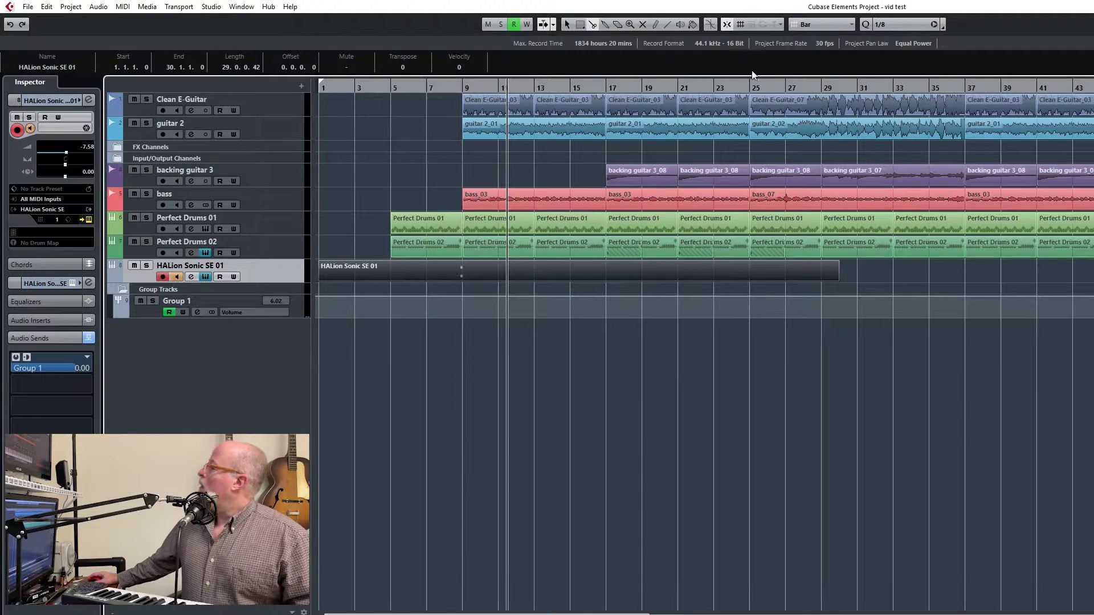
left_click(852, 26)
left_click(828, 53)
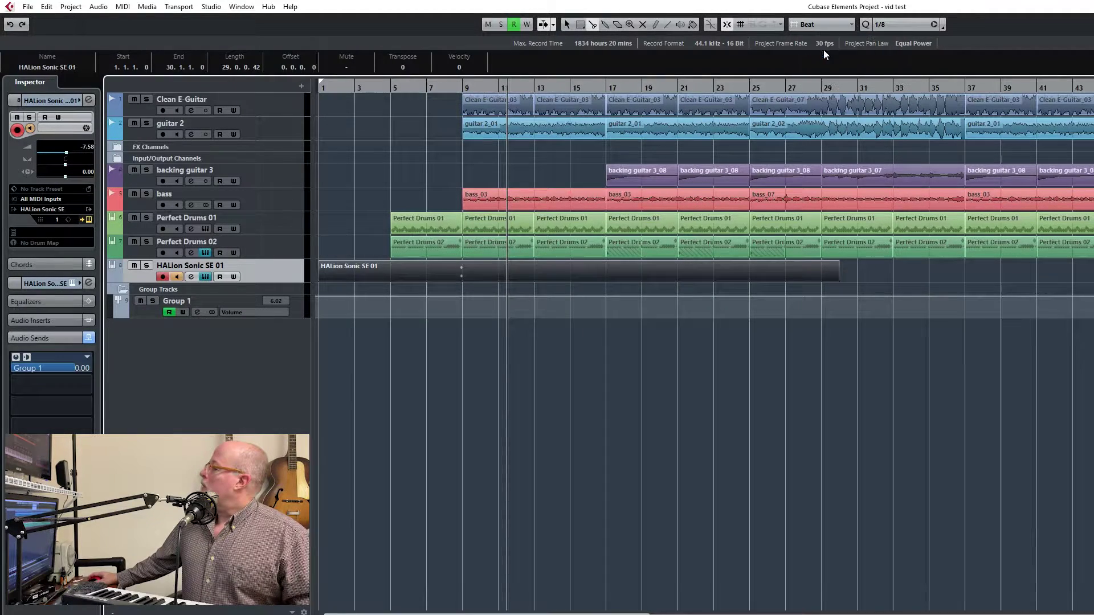
left_click(460, 277)
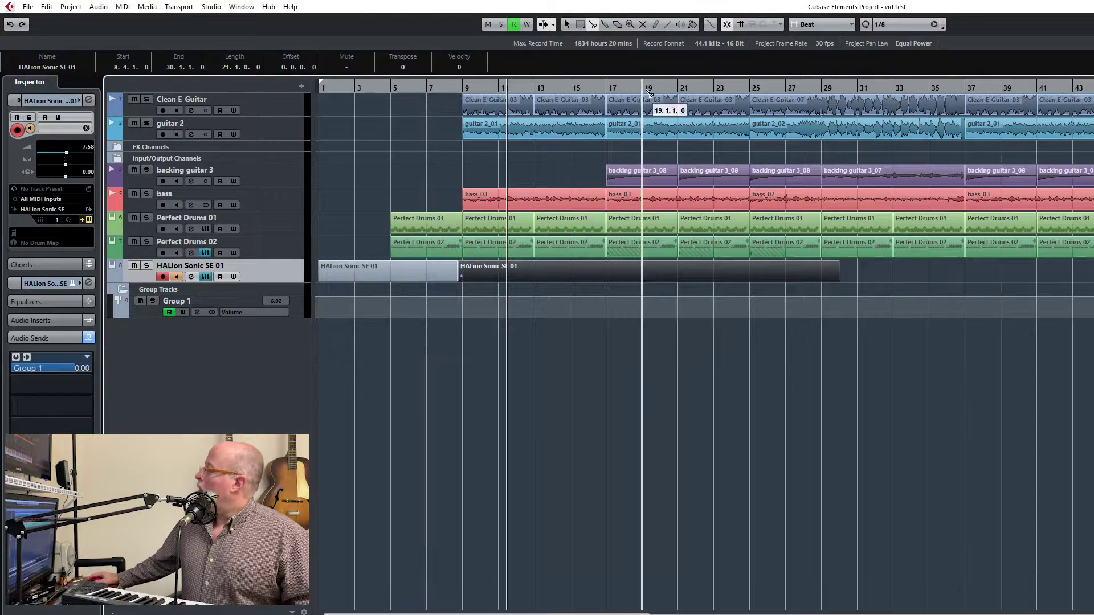
left_click(568, 24)
left_click(480, 296)
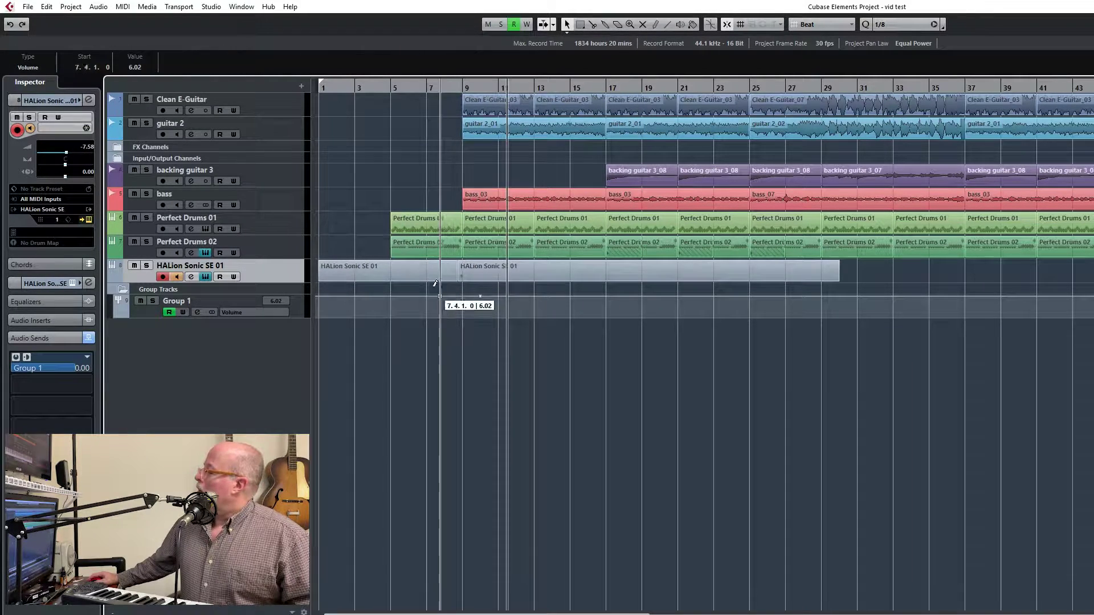
left_click_drag(449, 296, 448, 316)
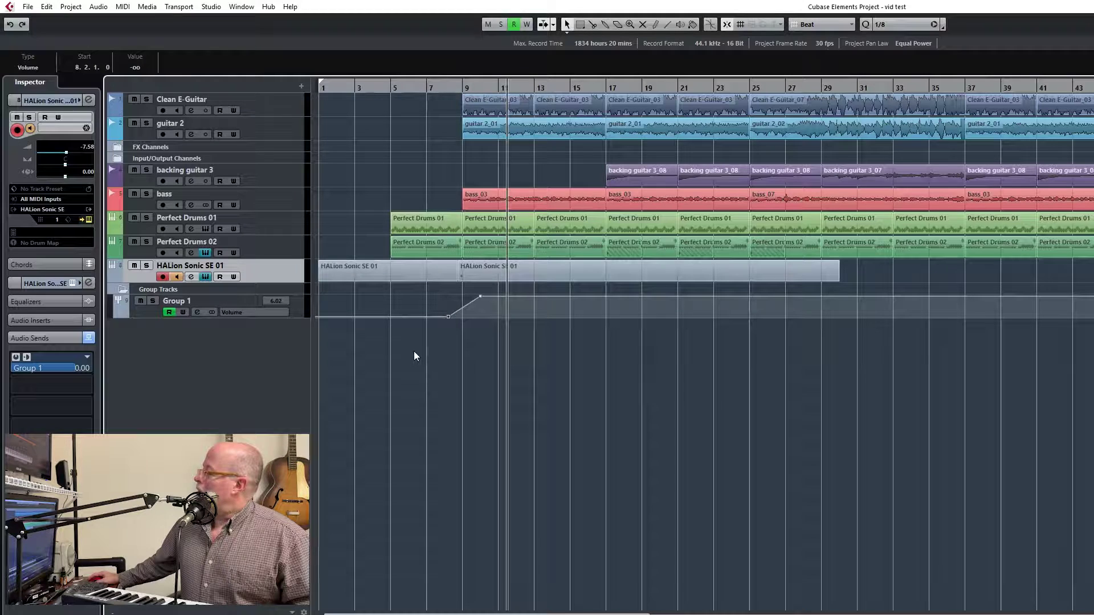
key("Delete")
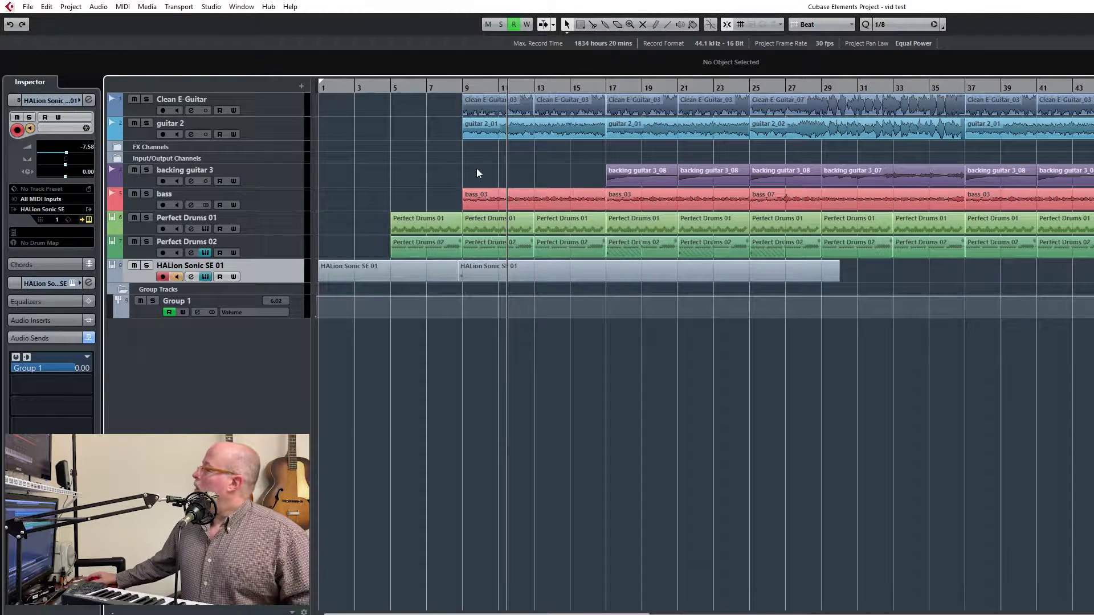
Delete the HALion Sonic SE part before the split and record a new intro from the project start to about bar 10
left_click(370, 264)
key("Delete")
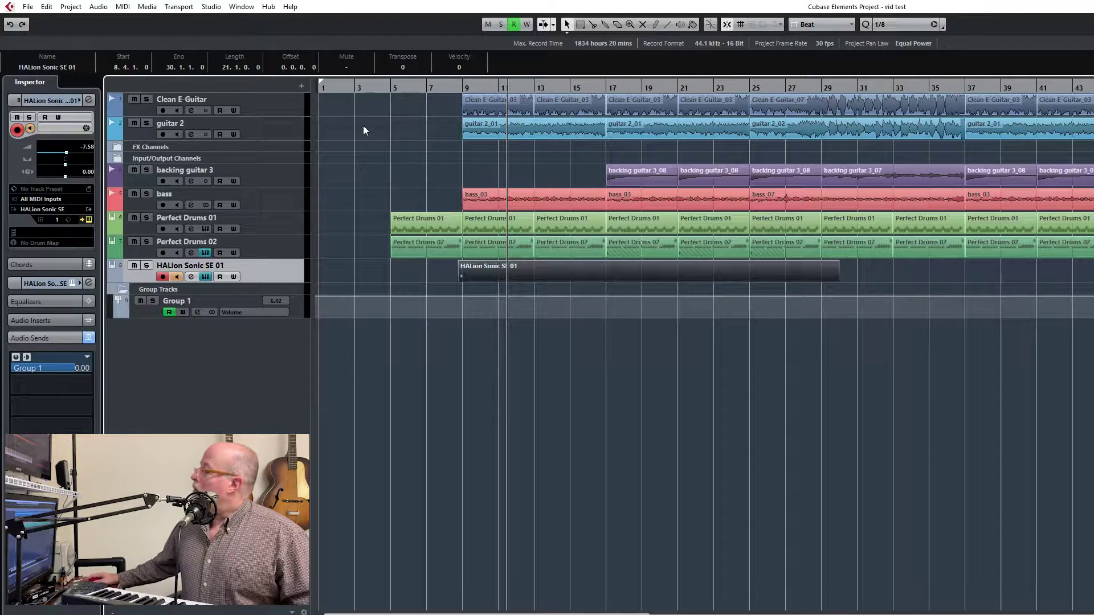
key("Home")
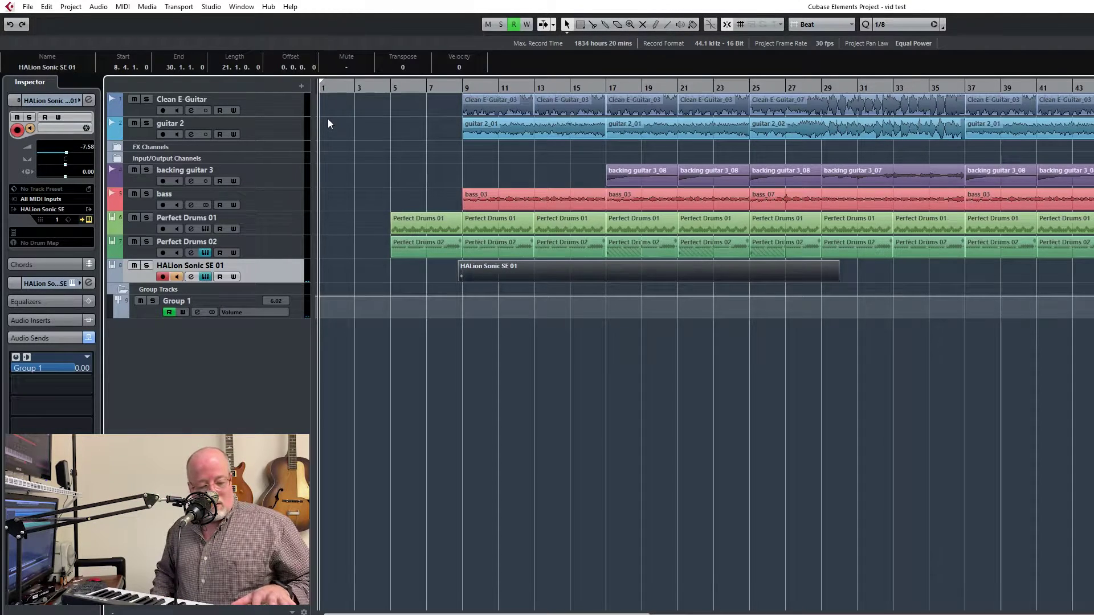
key("KP_Multiply")
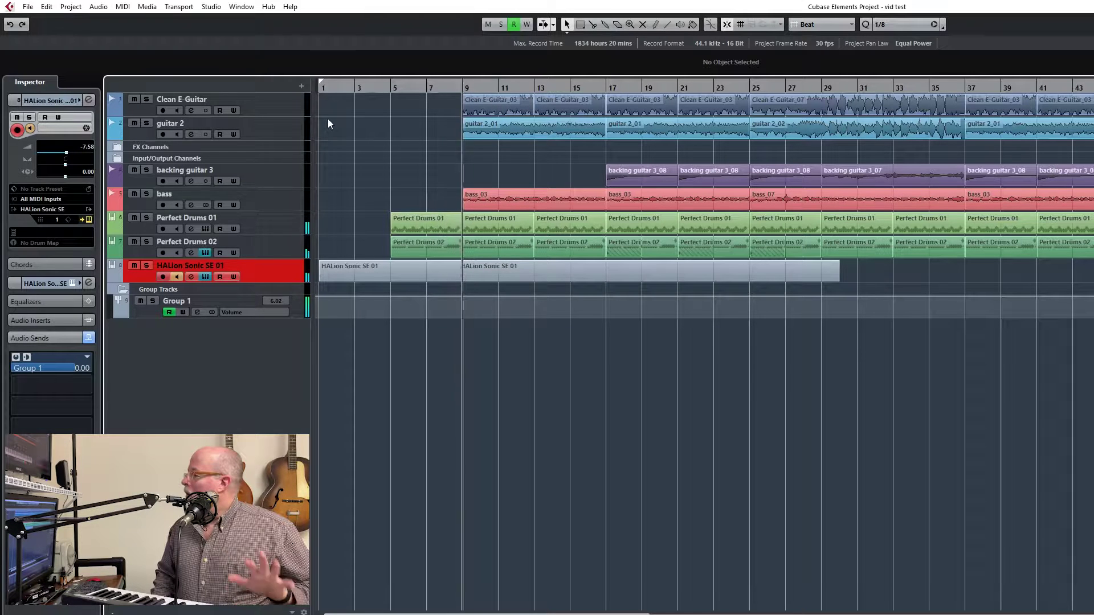
key("space")
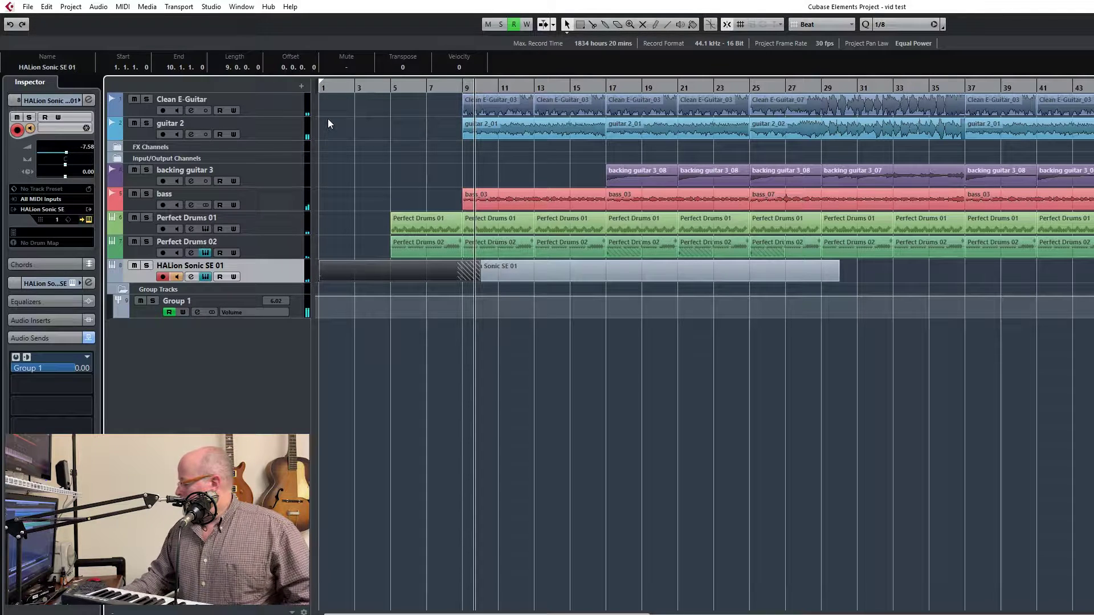
Play the project from the beginning to about bar 12 to review the new intro
key("Home")
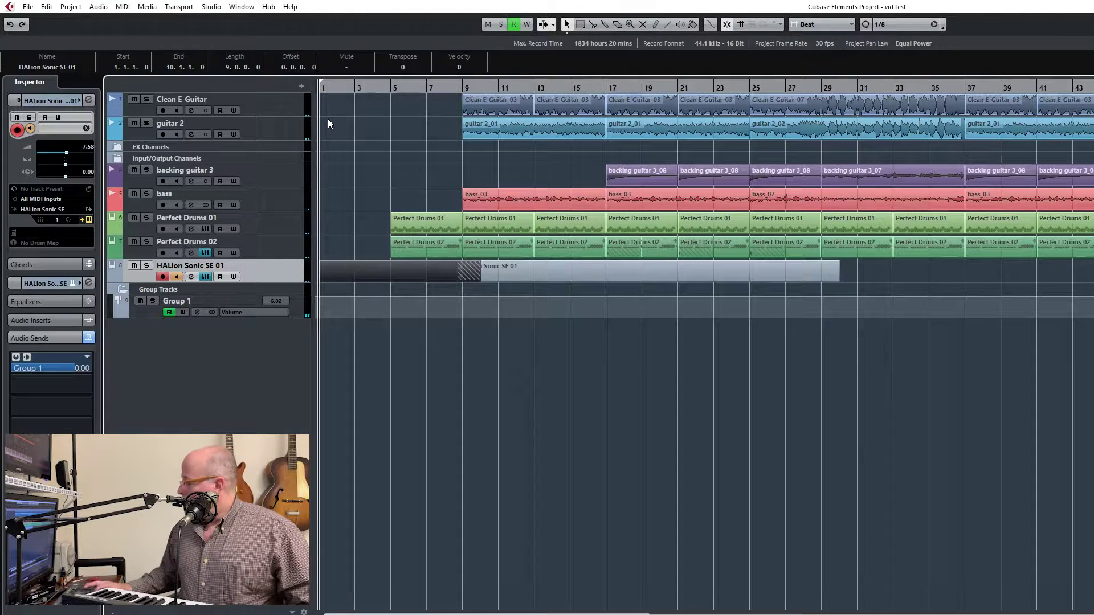
key("space")
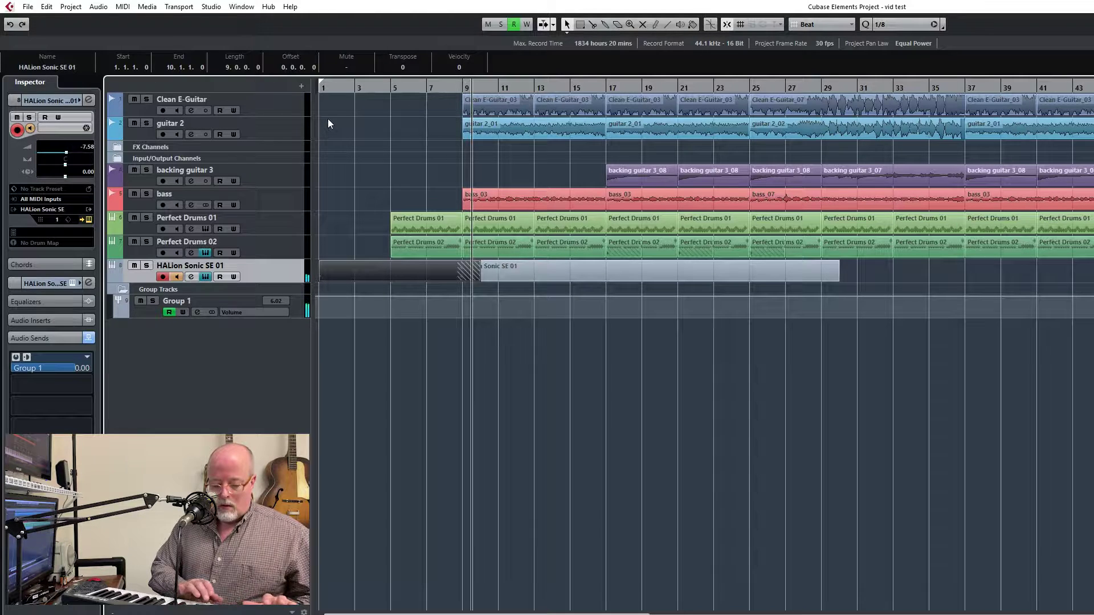
key("space")
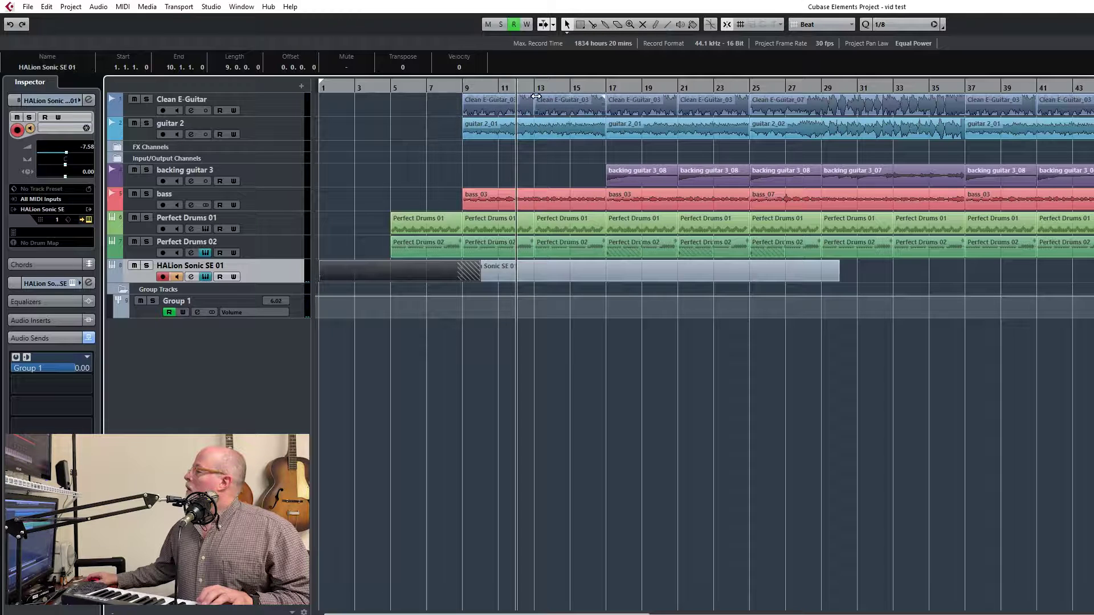
Place the project cursor at bar 17 and set the grid type to Bar
left_click(603, 89)
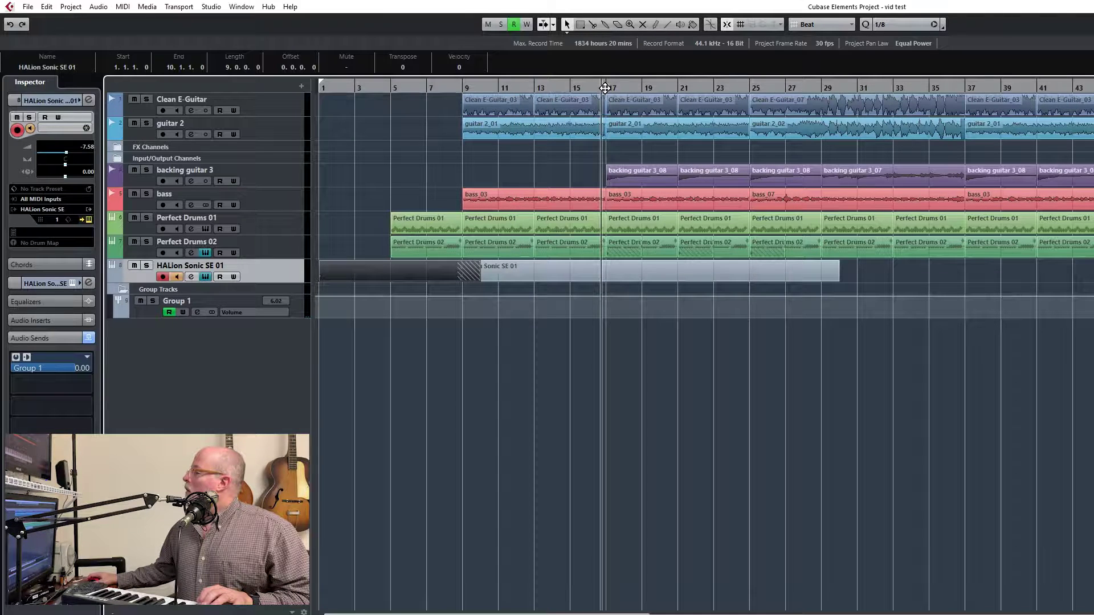
left_click(605, 90)
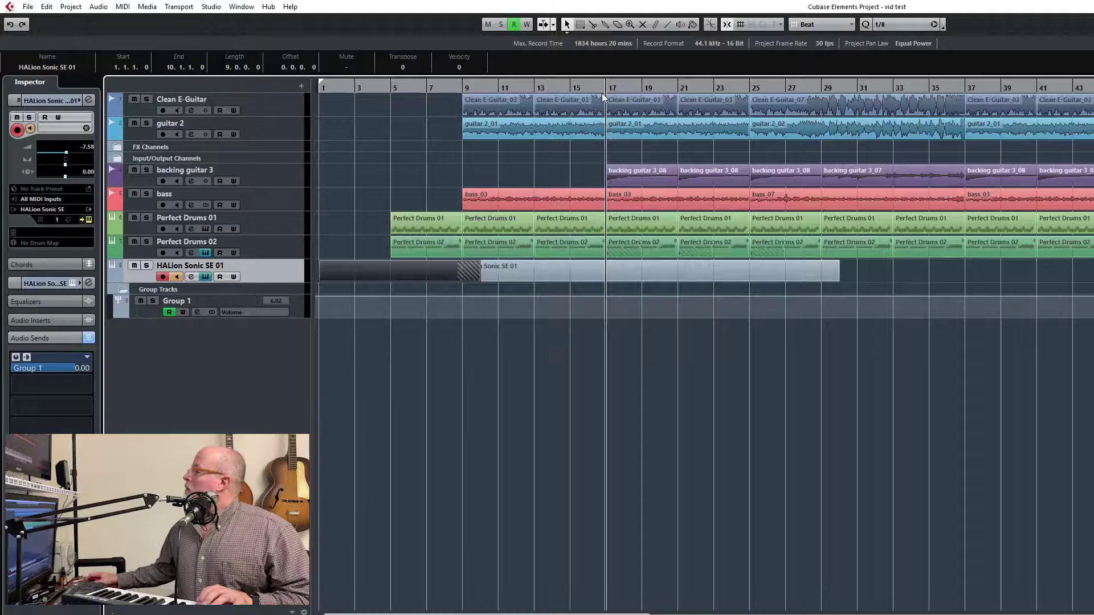
left_click(851, 25)
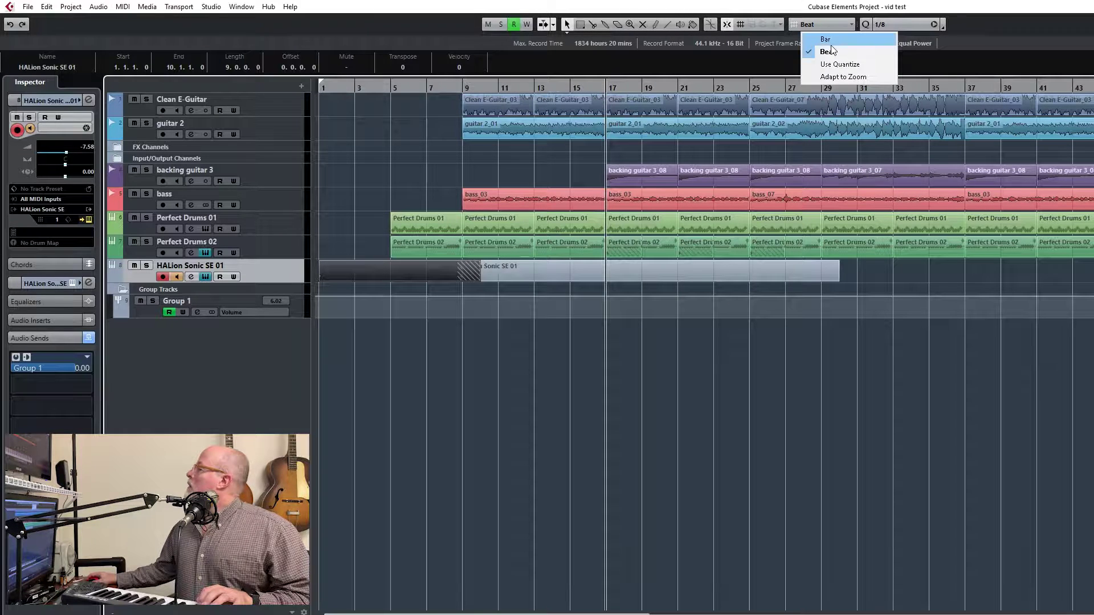
left_click(828, 39)
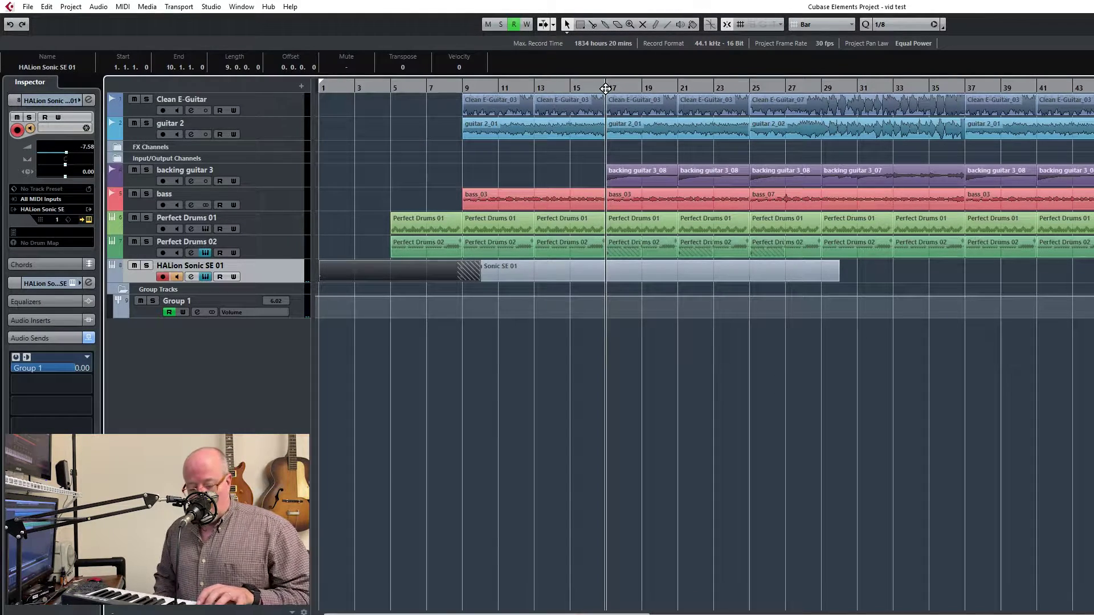
Try two recording takes on the HALion Sonic SE track from bar 17, deleting each take
key("KP_Multiply")
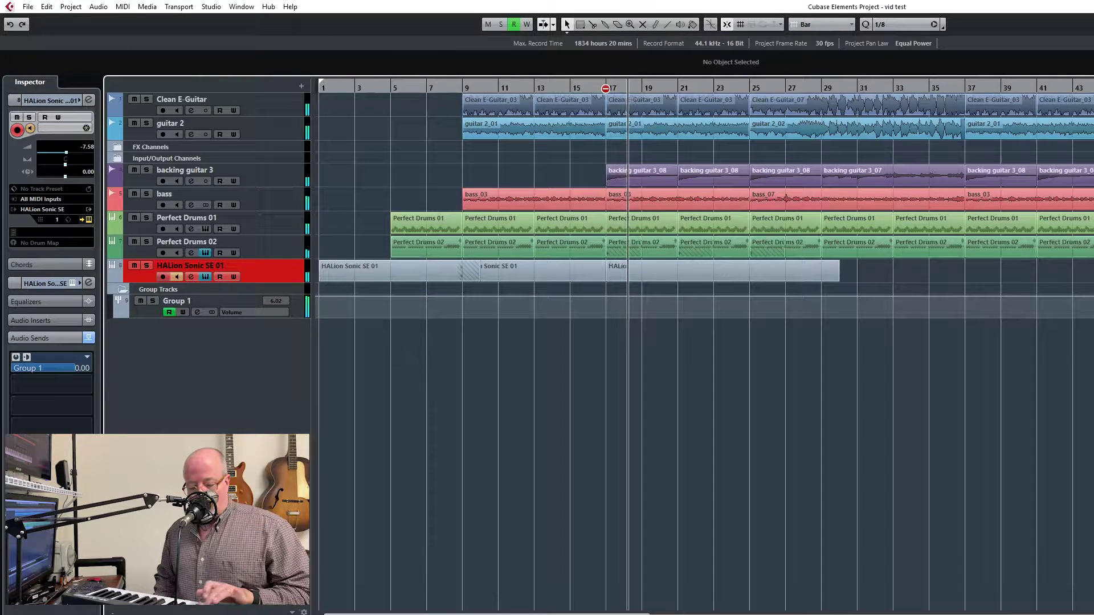
key("space")
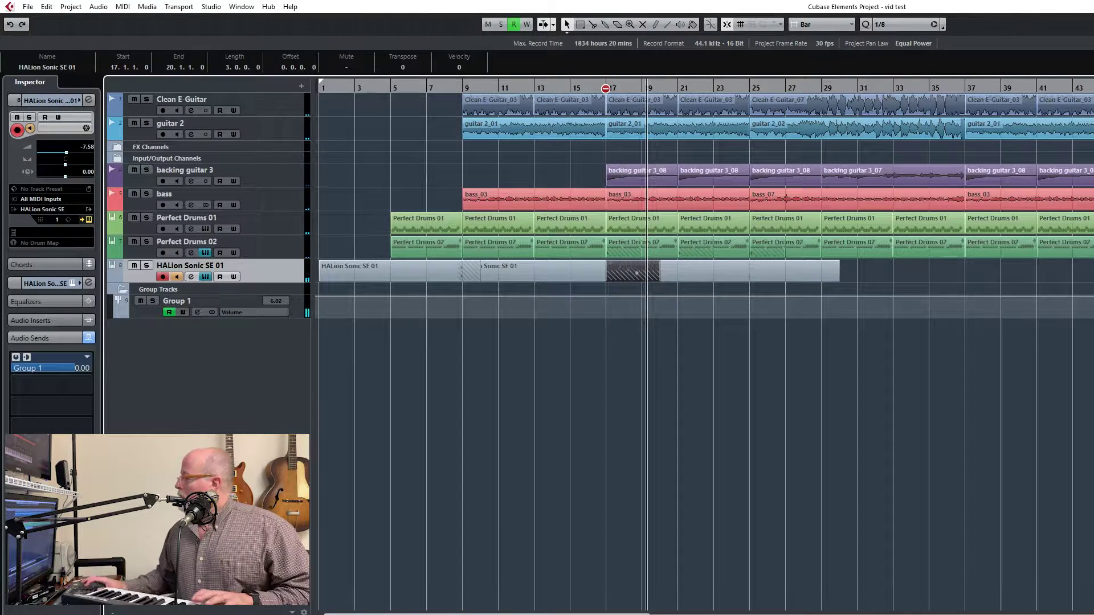
key("Delete")
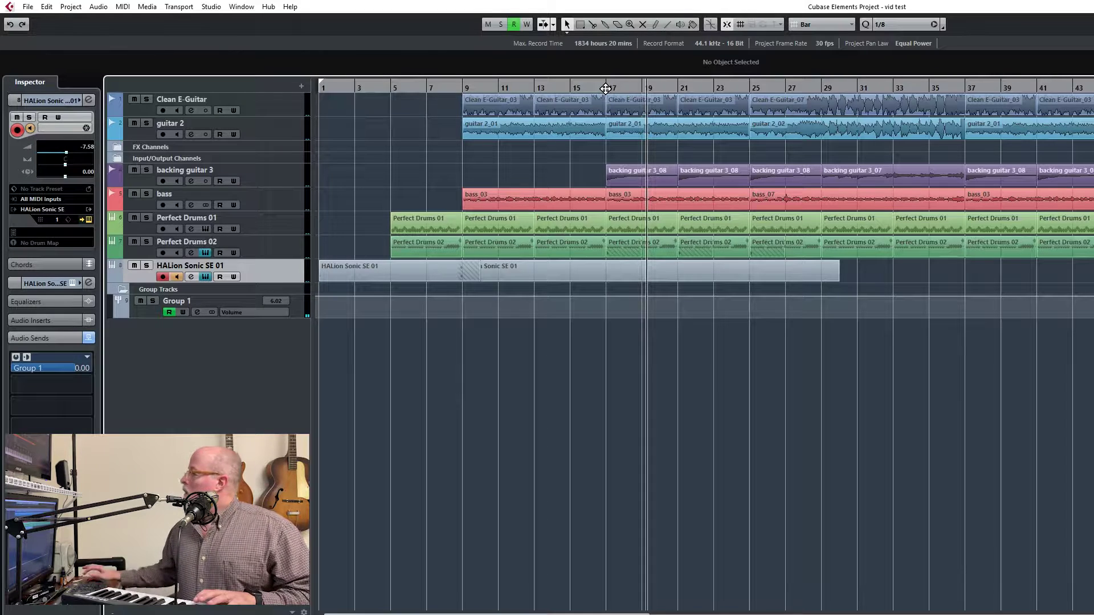
left_click(605, 89)
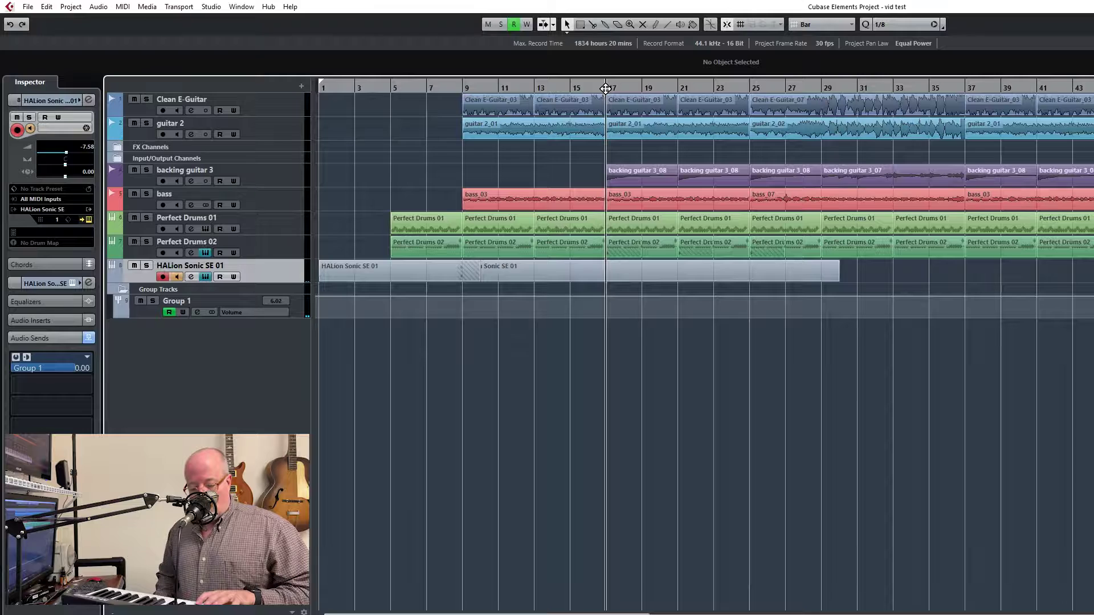
key("KP_Multiply")
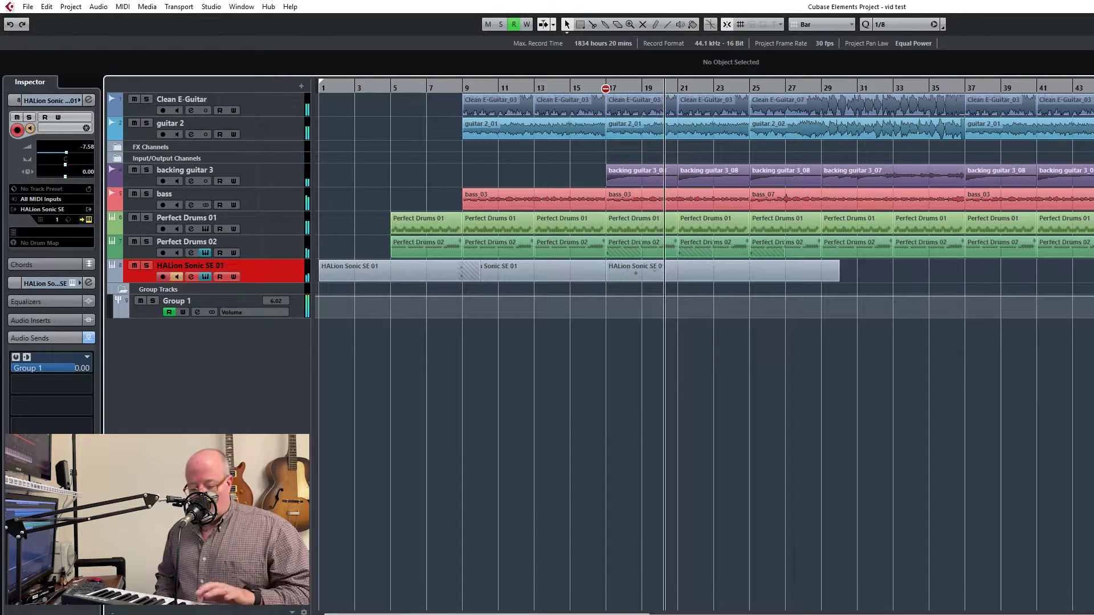
key("space")
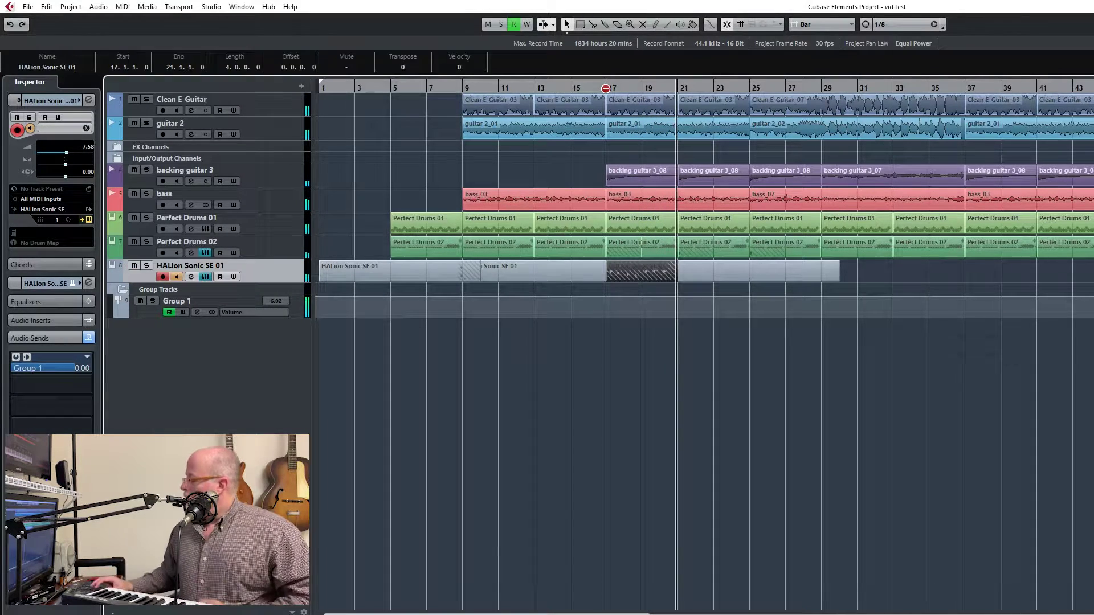
key("Delete")
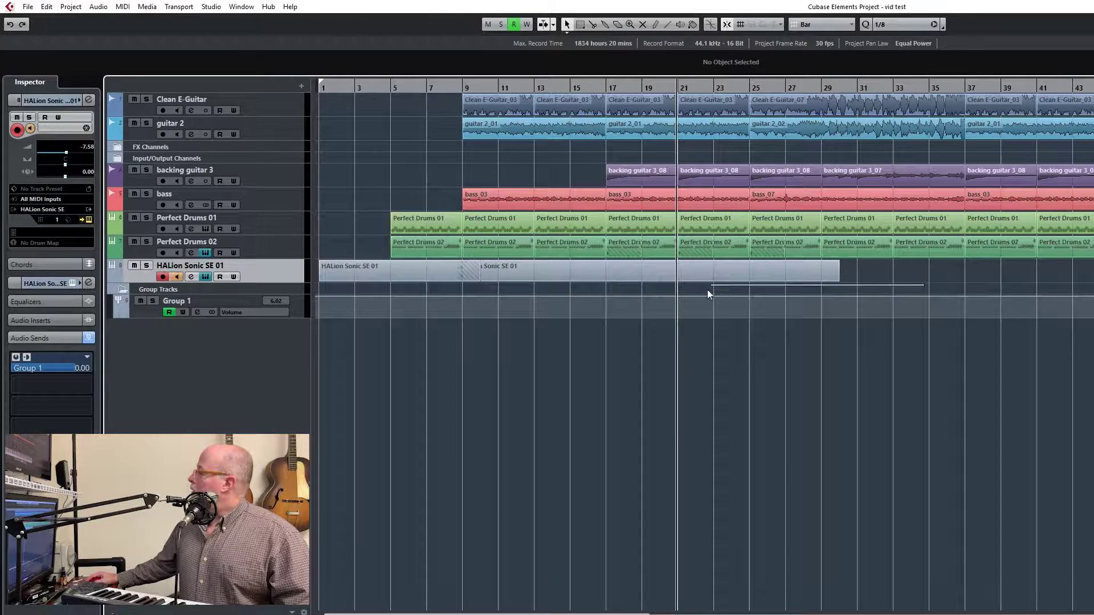
Copy the HALion Sonic SE backing part that starts at 8.4.1.0 to bar 37 on the same track
left_click(588, 275)
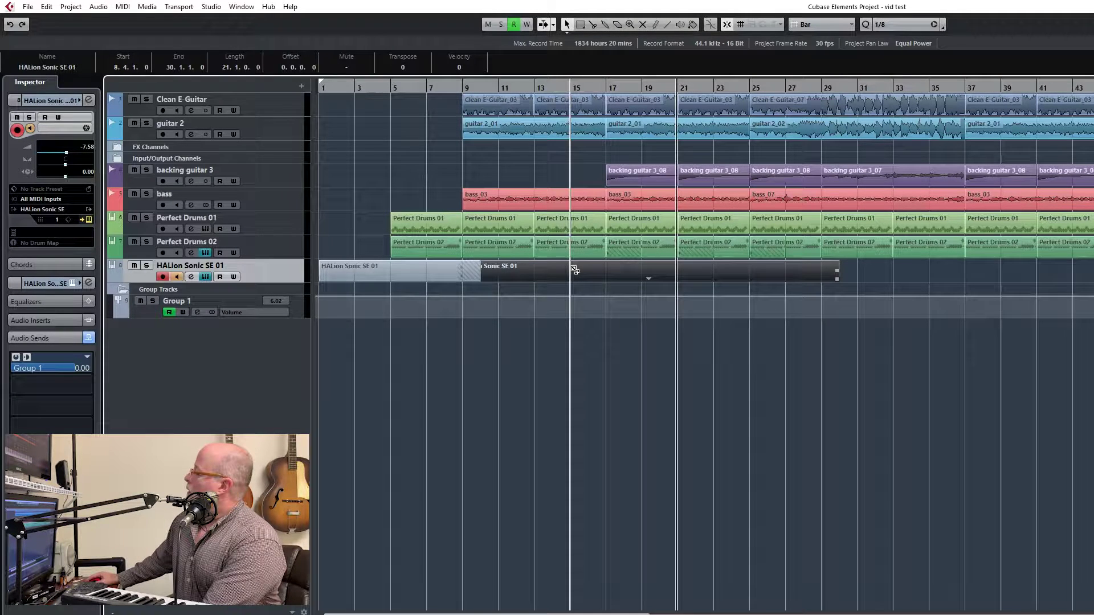
left_click_drag(574, 271, 1085, 268)
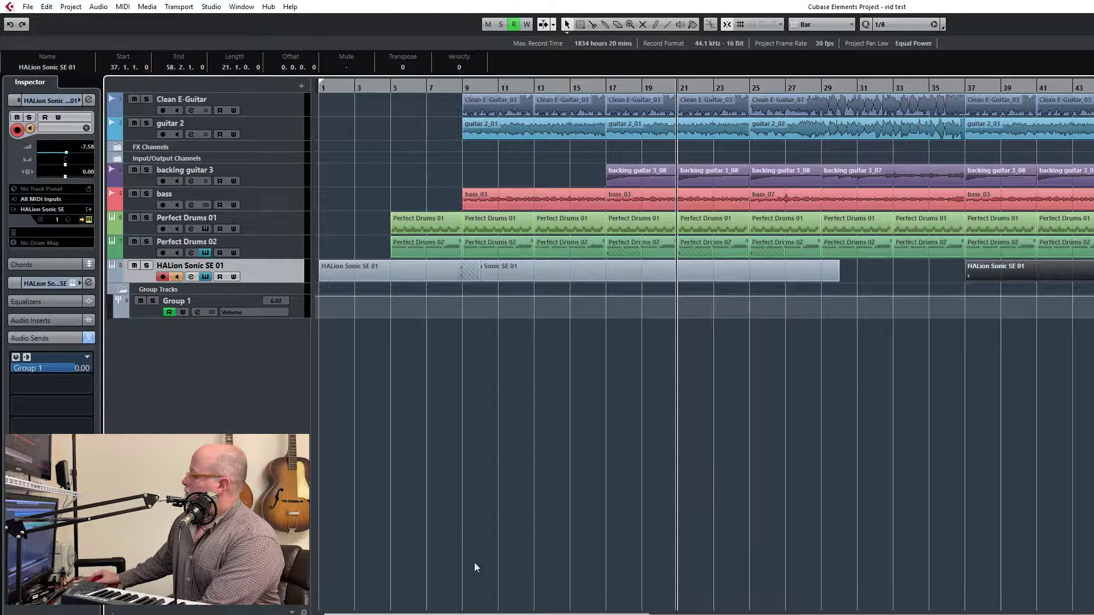
Place the project cursor at bar 29 and briefly play the song from there
left_click_drag(498, 612, 555, 572)
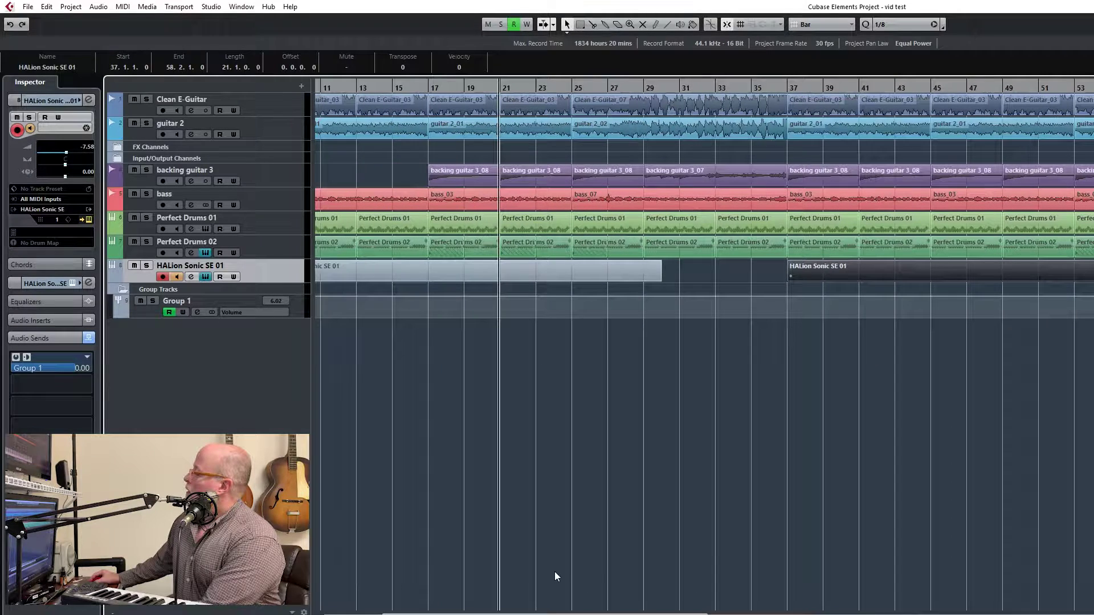
left_click(674, 86)
left_click(643, 90)
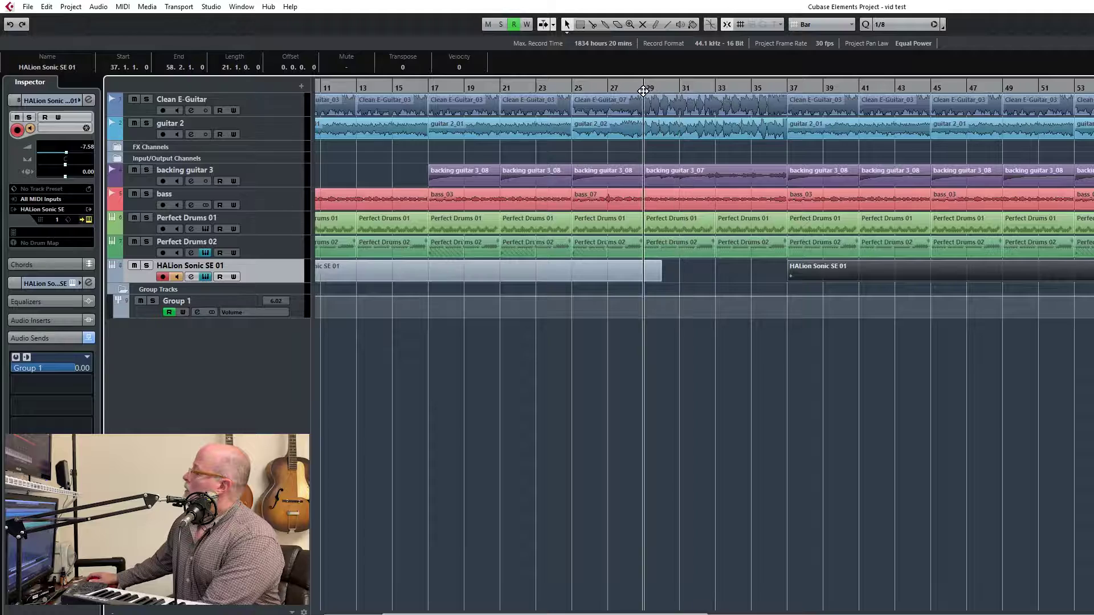
key("space")
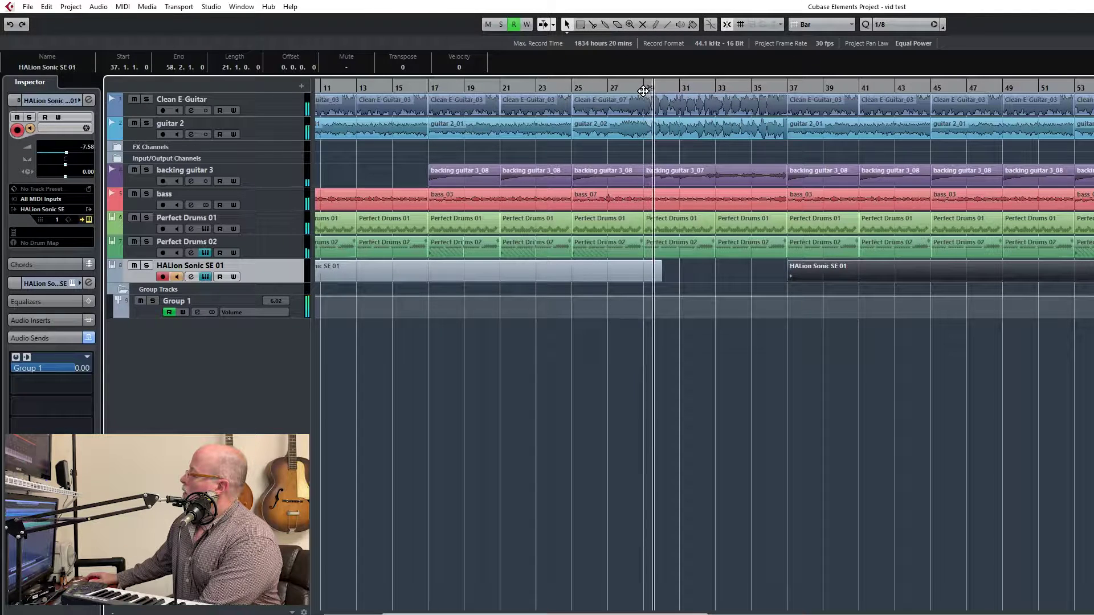
key("space")
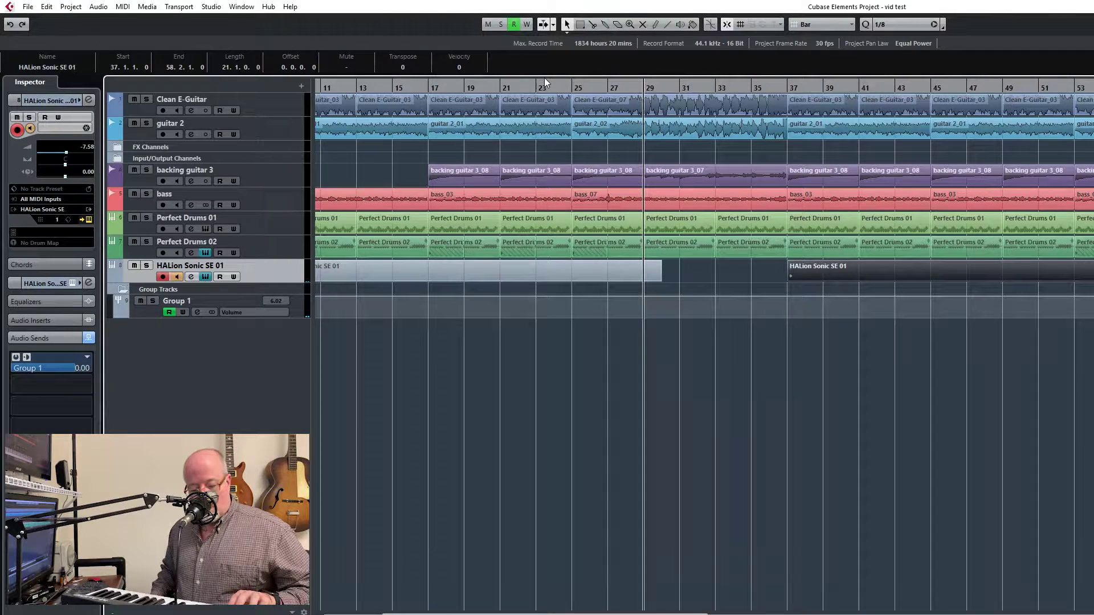
Record a HALion Sonic SE take from bar 29 to about bar 33 and move the project cursor back to about bar 28
key("KP_Multiply")
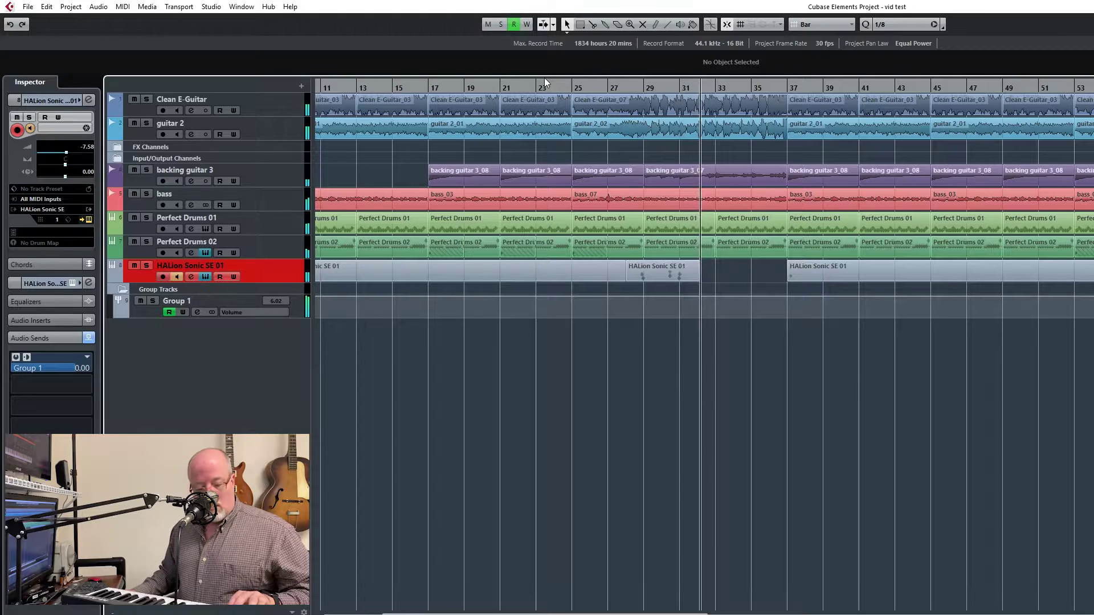
key("space")
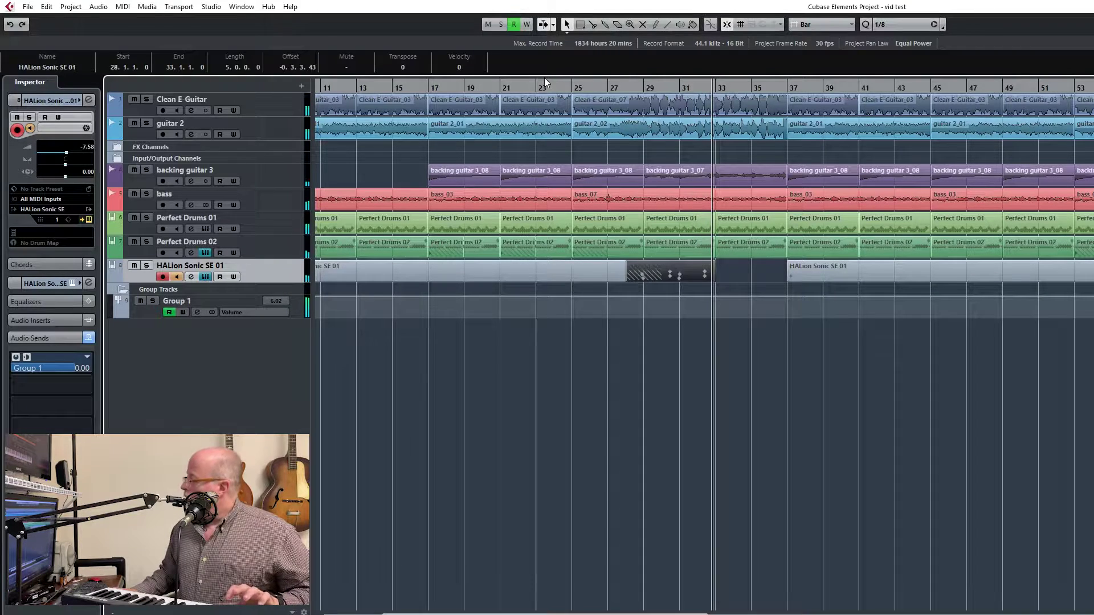
left_click(621, 86)
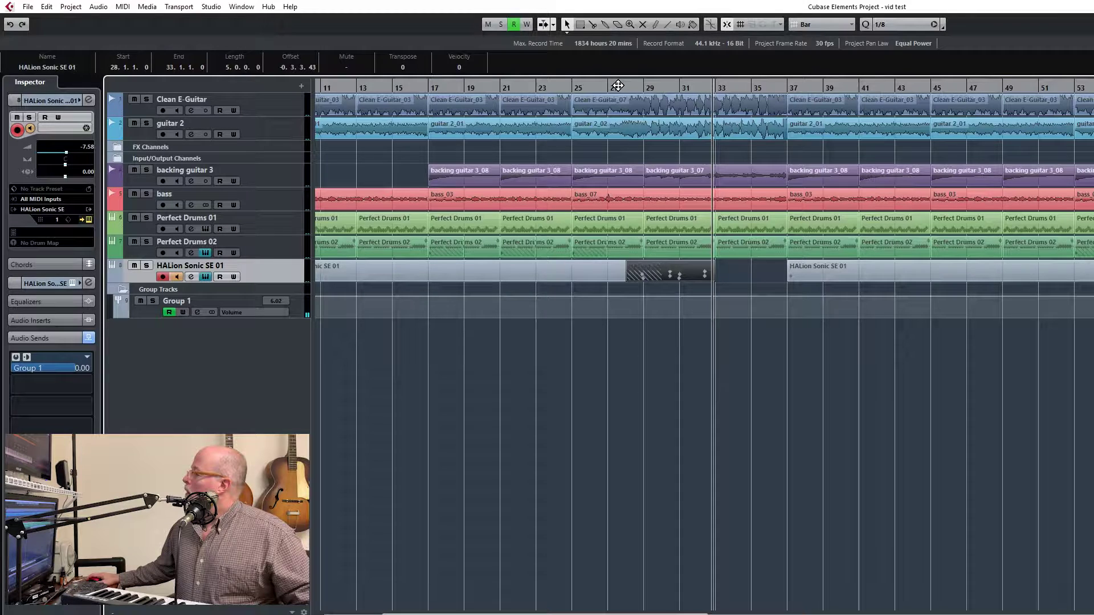
Solo the Clean E-Guitar and HALion Sonic SE 01 tracks and rehearse the strings part with playback from bar 29
left_click(618, 91)
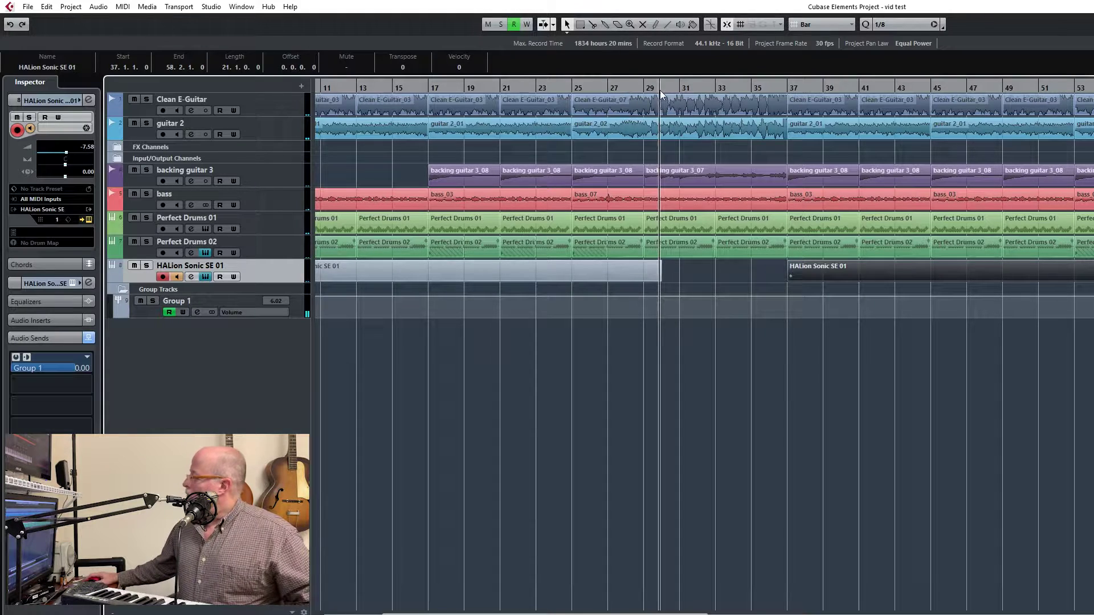
left_click(642, 87)
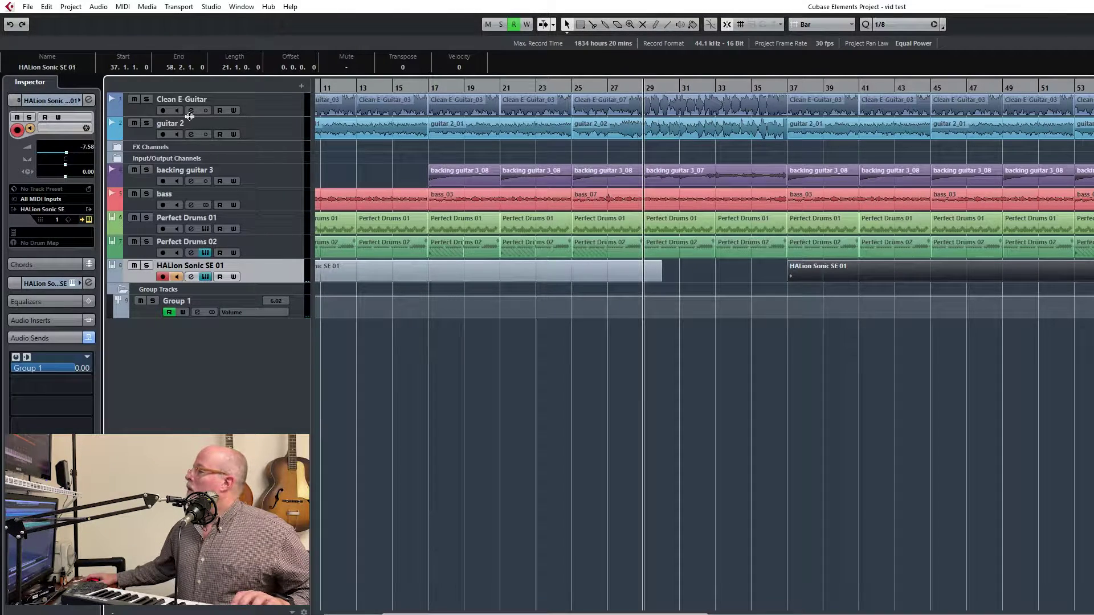
left_click(149, 99)
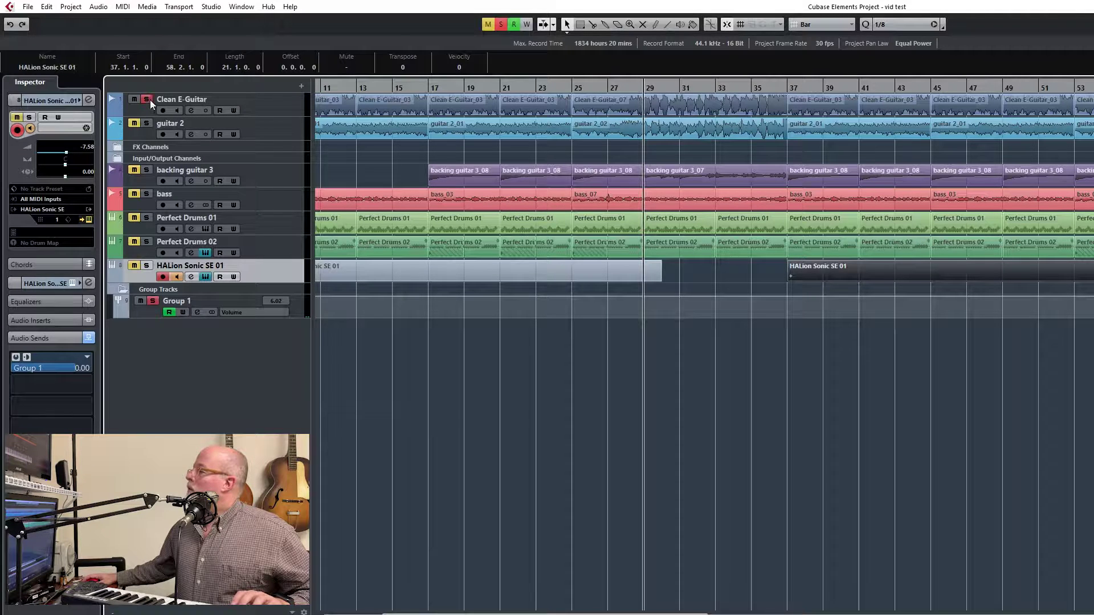
left_click(147, 266)
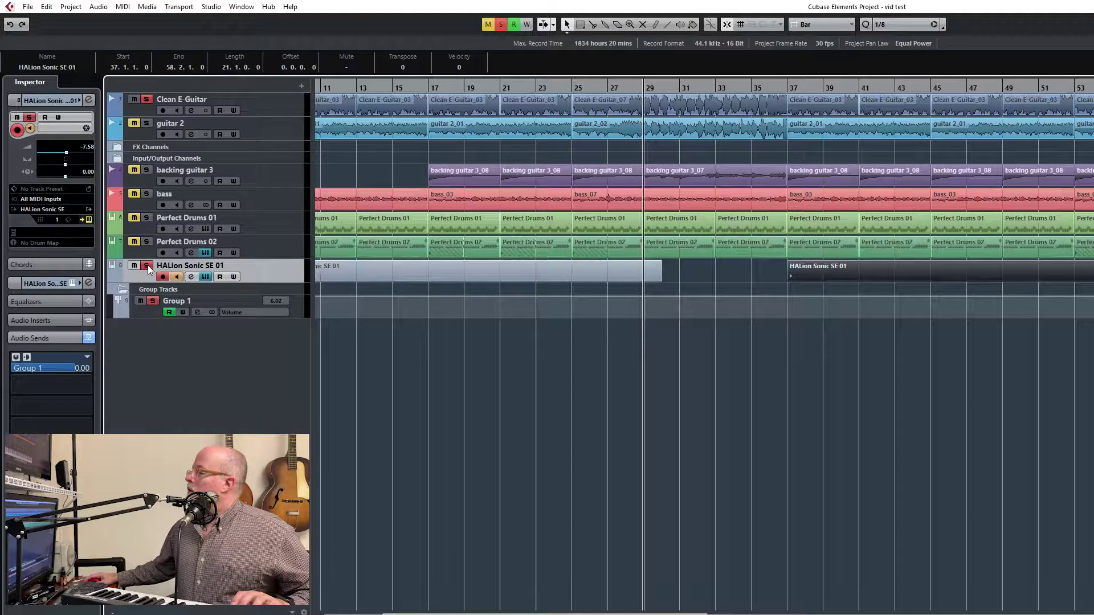
key("space")
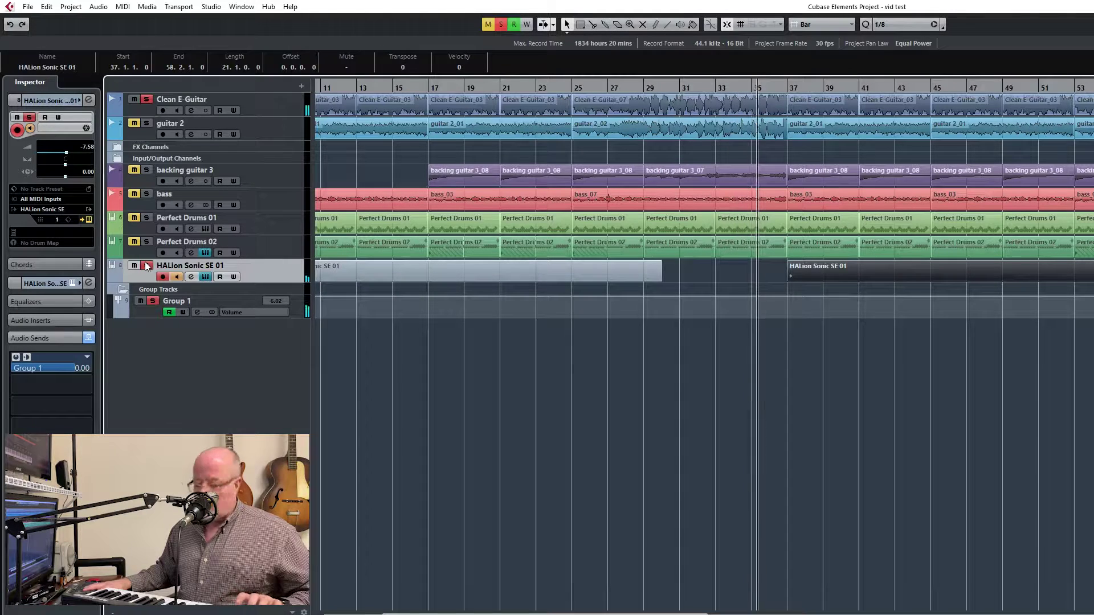
key("space")
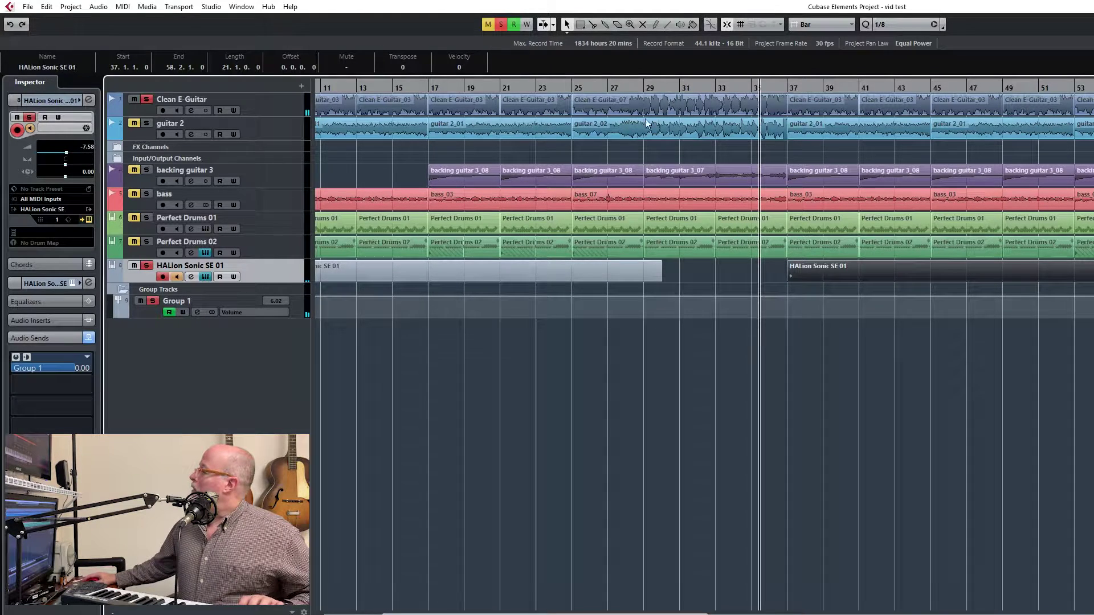
Try two more HALion Sonic SE recording takes from bar 29, deleting each take
left_click(645, 88)
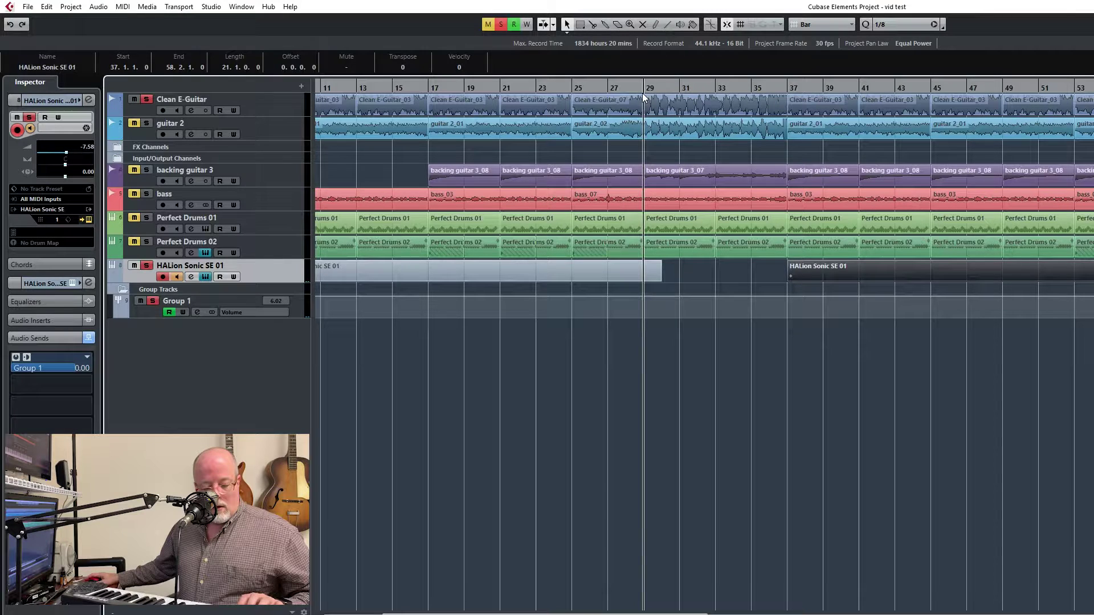
key("KP_Multiply")
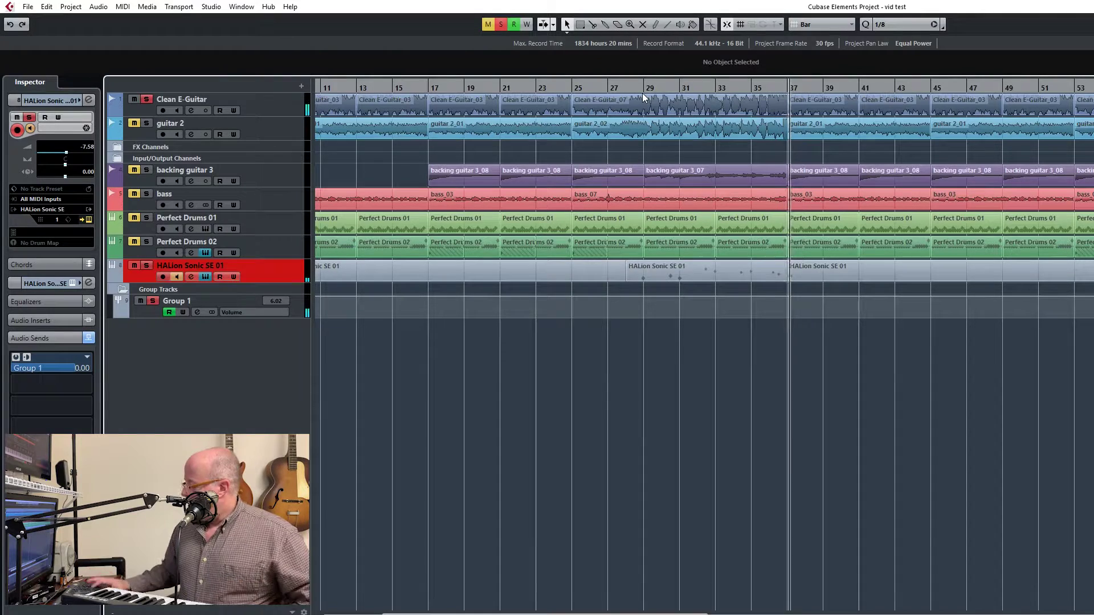
key("space")
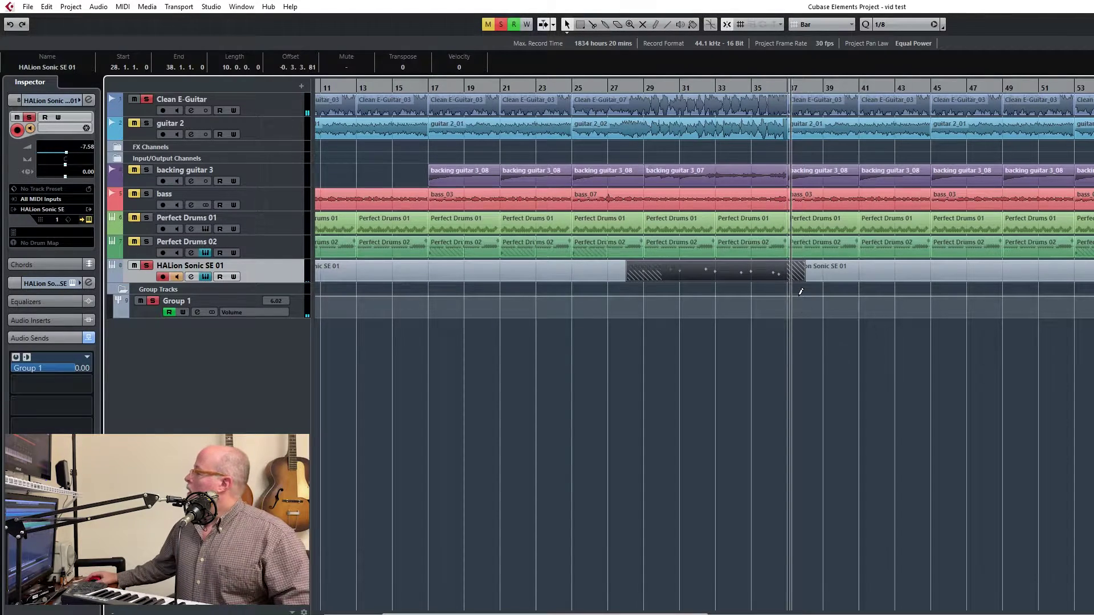
mouse_move(789, 276)
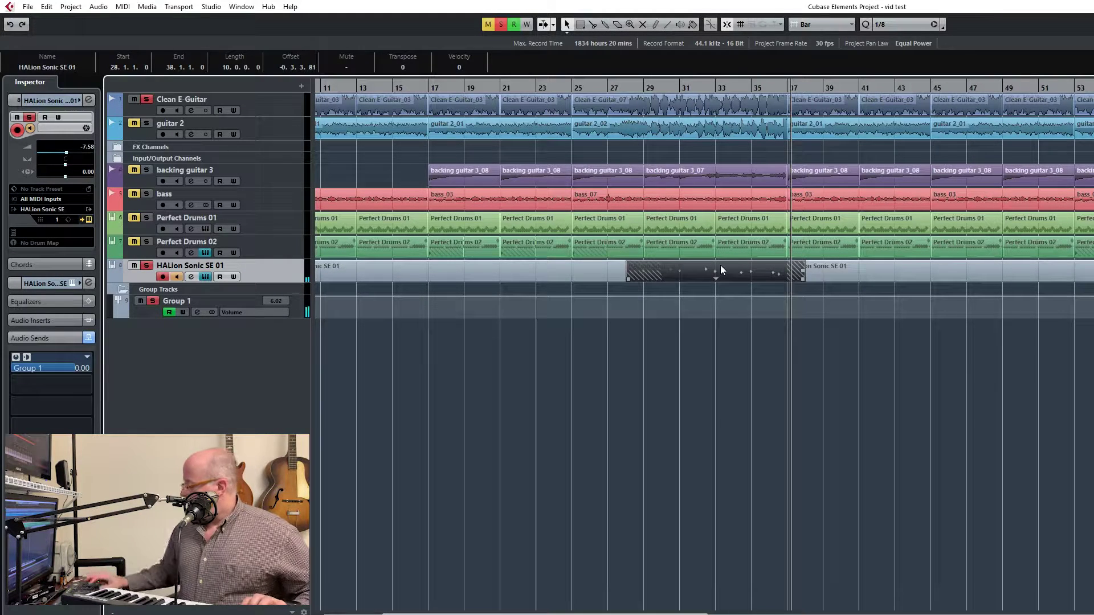
key("Delete")
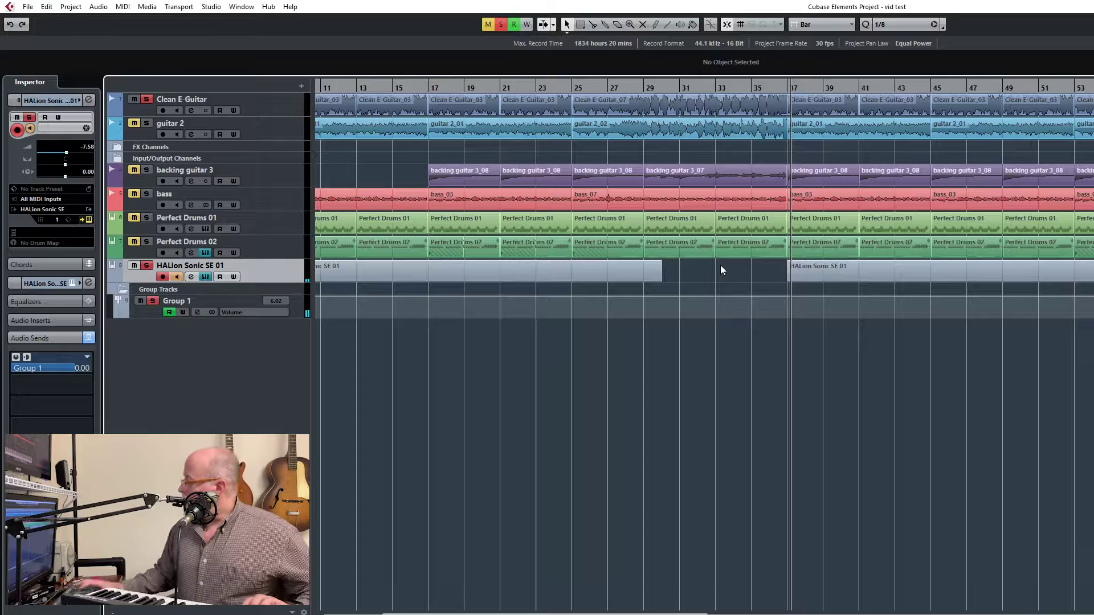
left_click(644, 90)
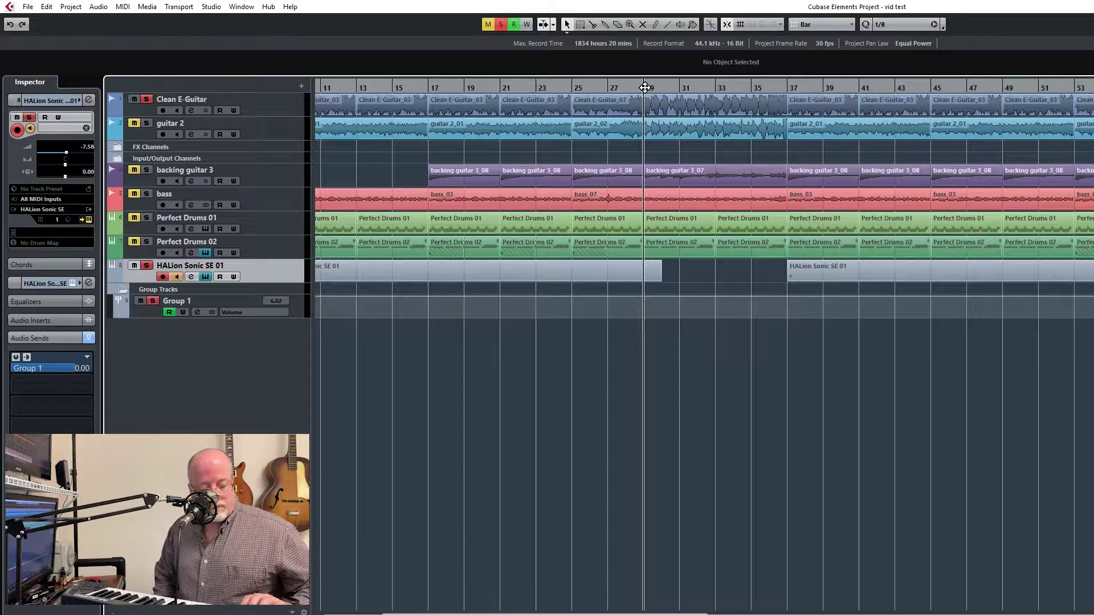
key("KP_Multiply")
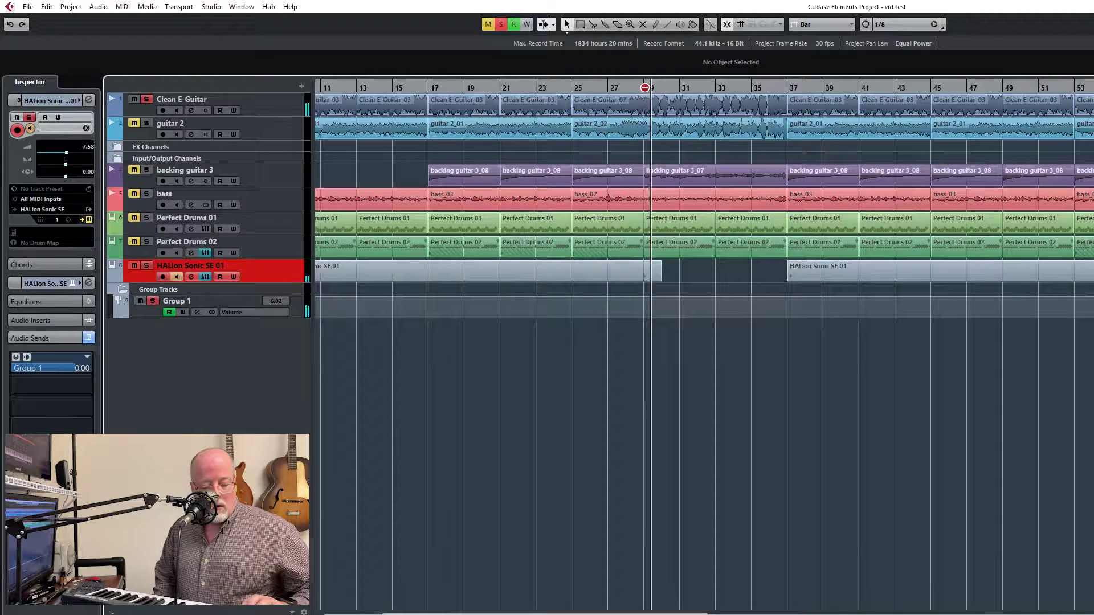
key("space")
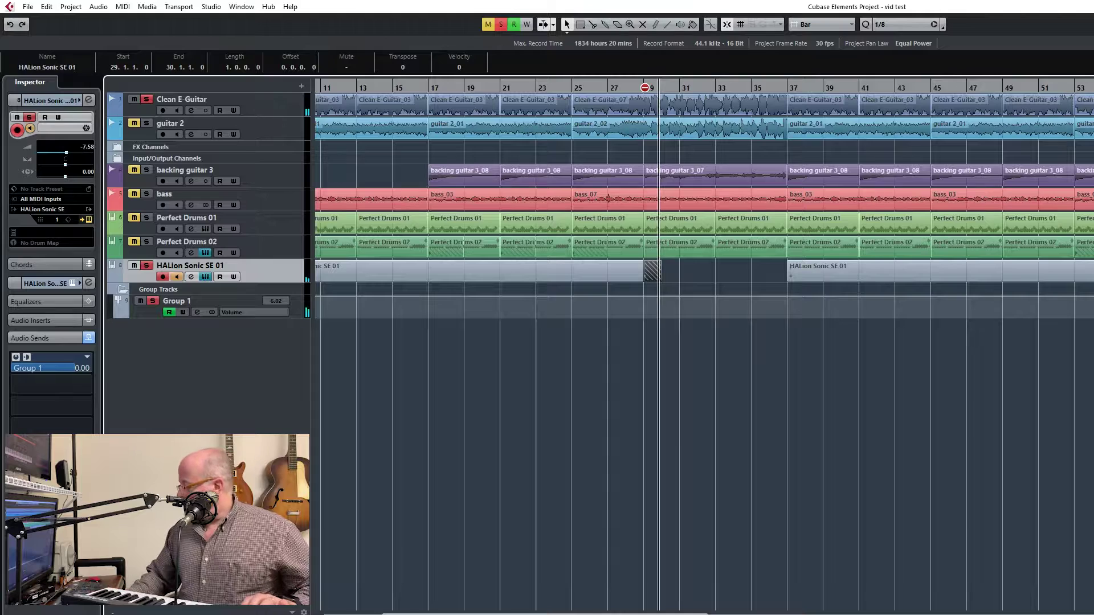
key("Delete")
Record a HALion Sonic SE take from bar 29 to just past bar 37
left_click_drag(645, 87, 640, 87)
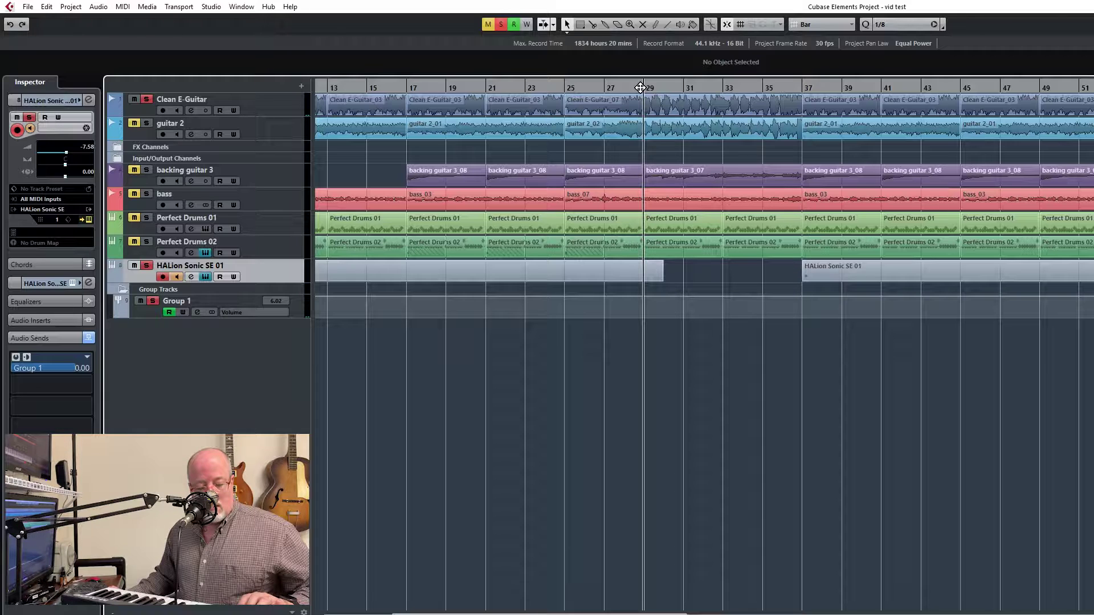
key("KP_Multiply")
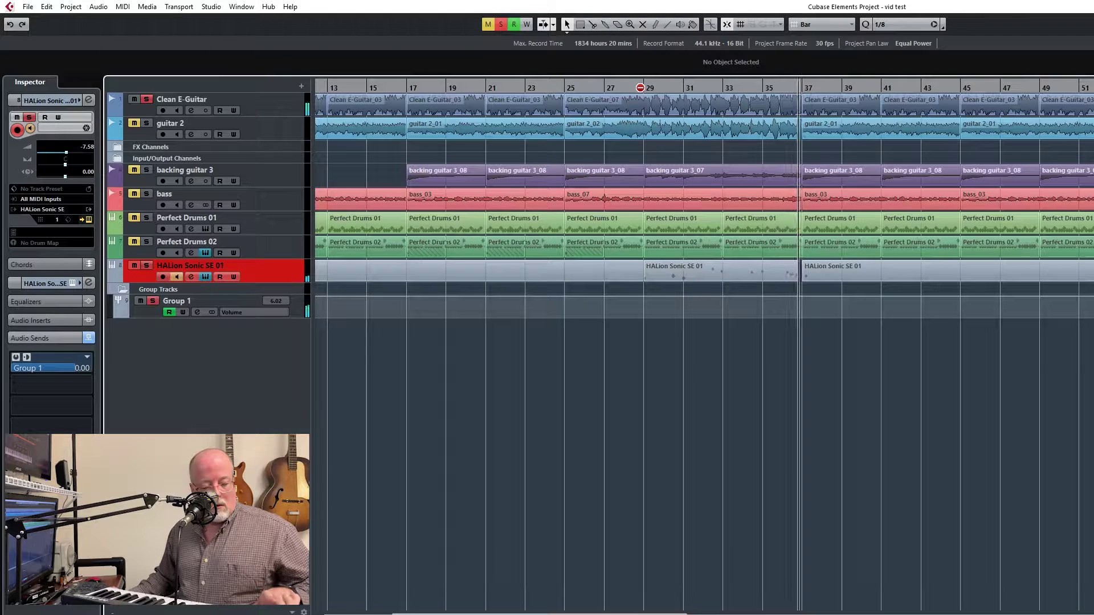
key("space")
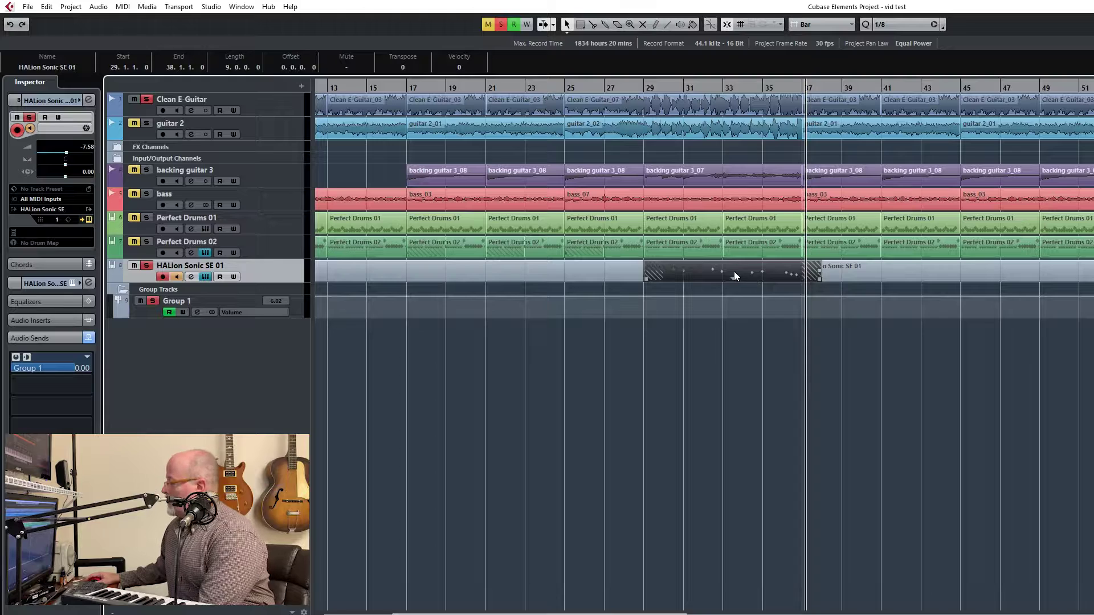
left_click(851, 25)
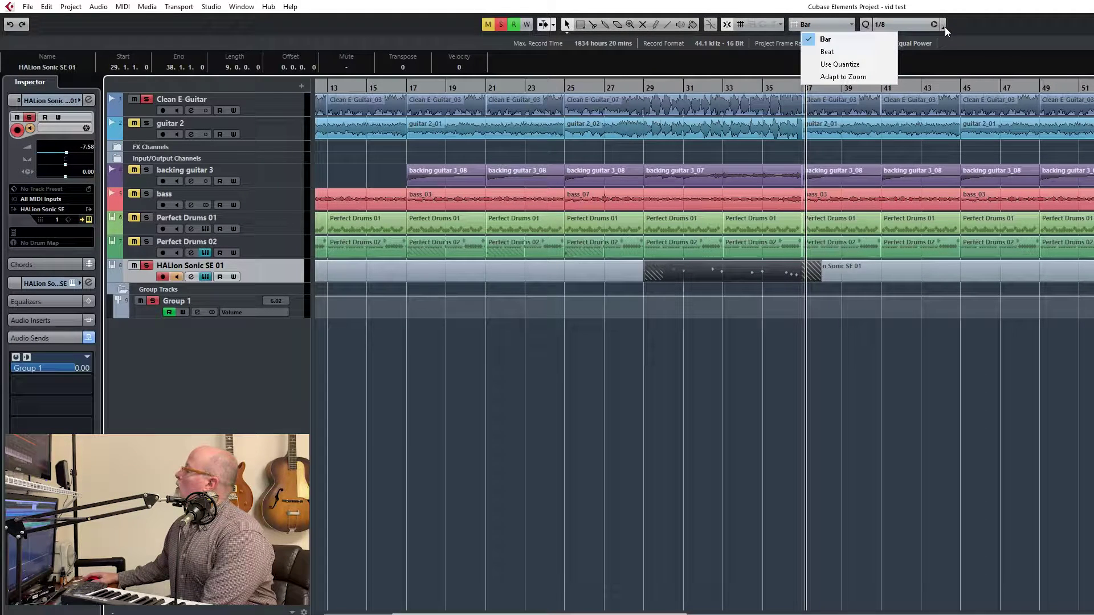
left_click(968, 27)
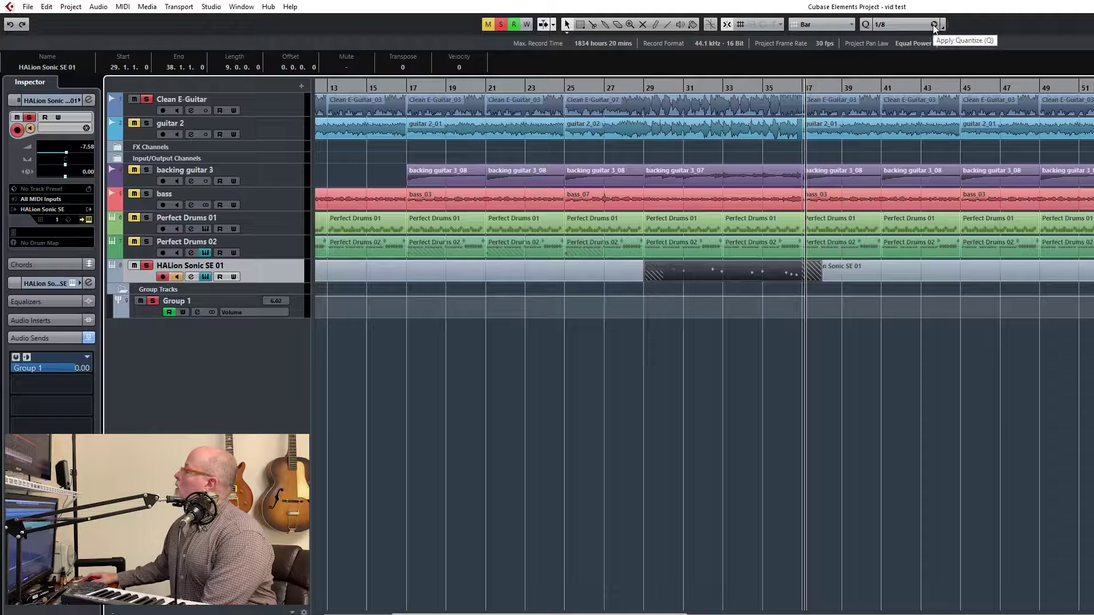
left_click(902, 23)
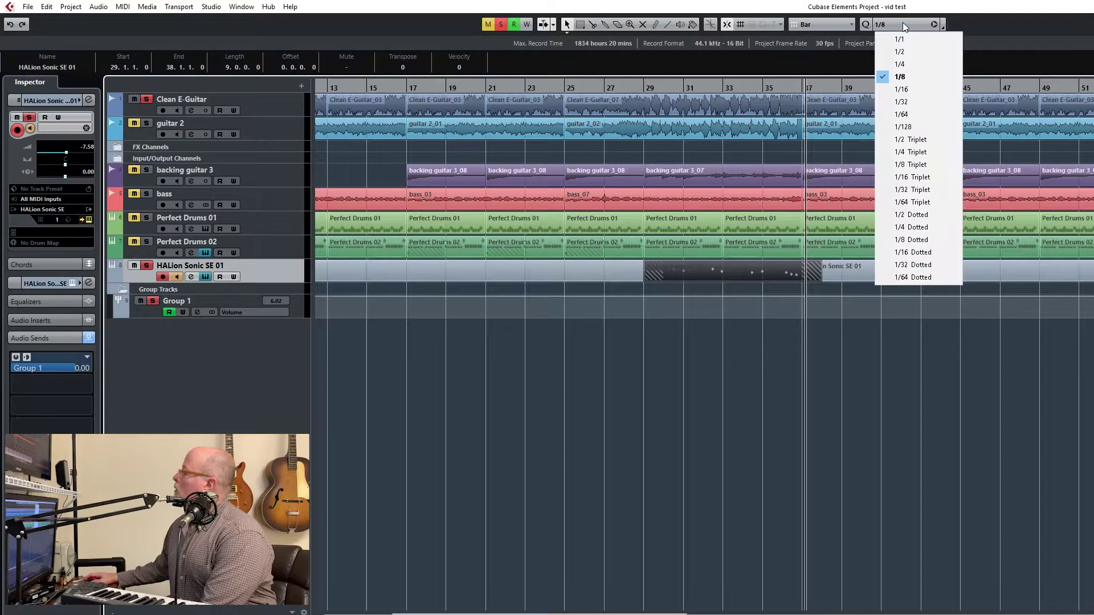
left_click(1007, 39)
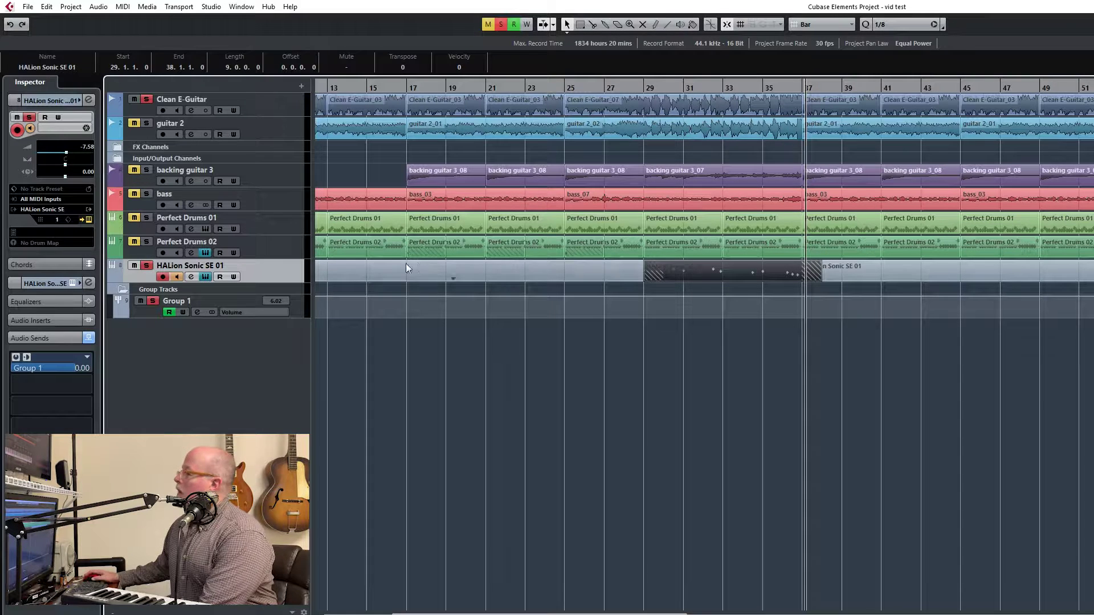
Play back the new HALion Sonic SE take, split it at bar 37 and delete the piece after the split
double_click(624, 89)
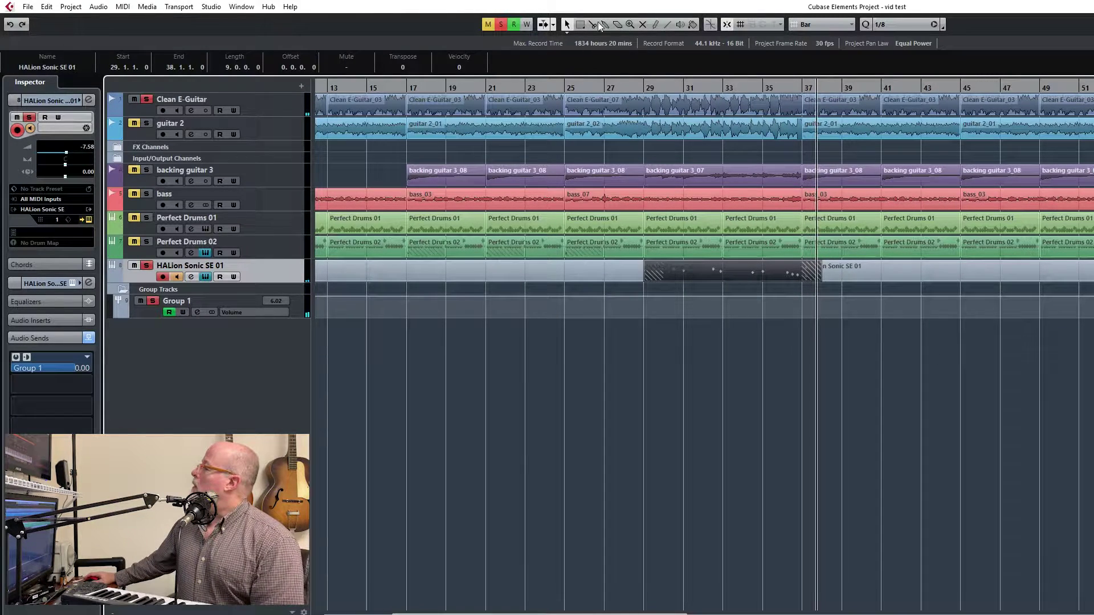
left_click(804, 278)
left_click(804, 283)
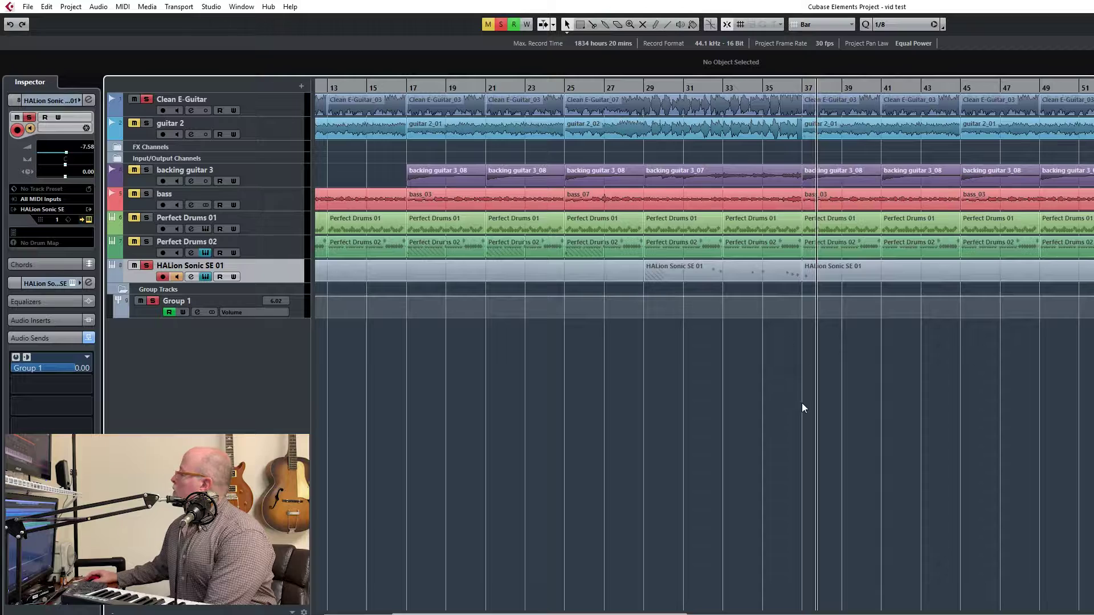
Copy the HALion Sonic SE part spanning bars 29 to 37 to bar 57 on the same track
left_click(715, 275)
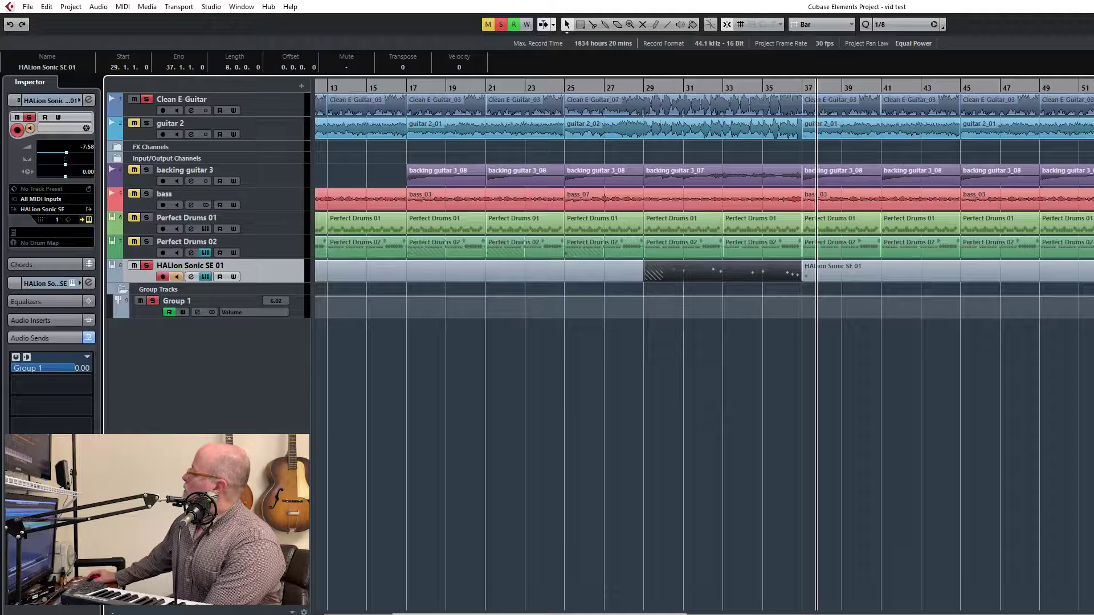
scroll(704, 456, "right", 4)
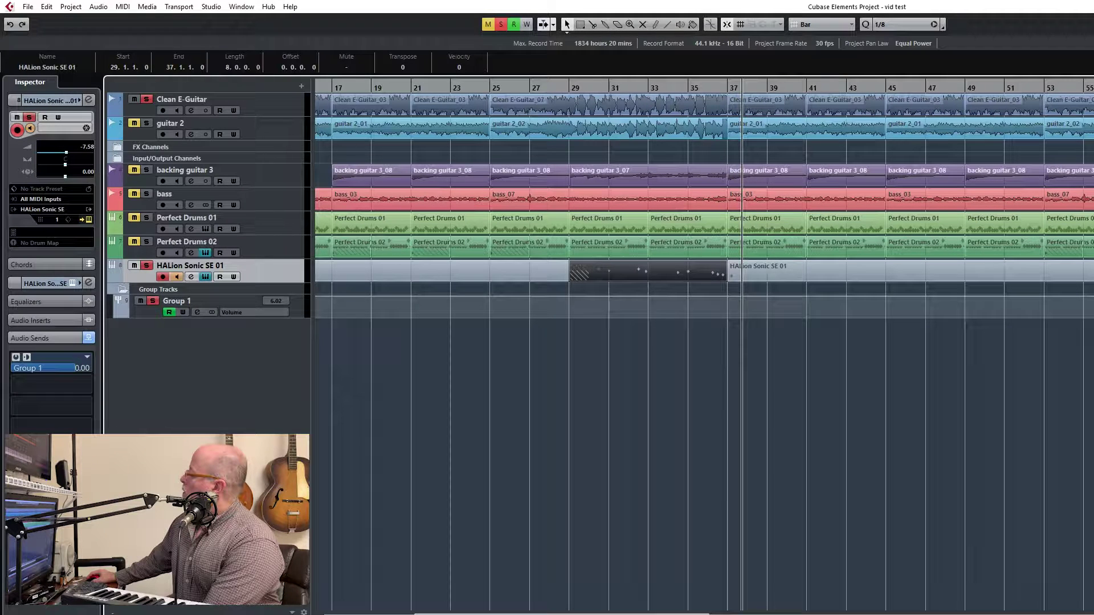
key("ctrl+d")
key("l")
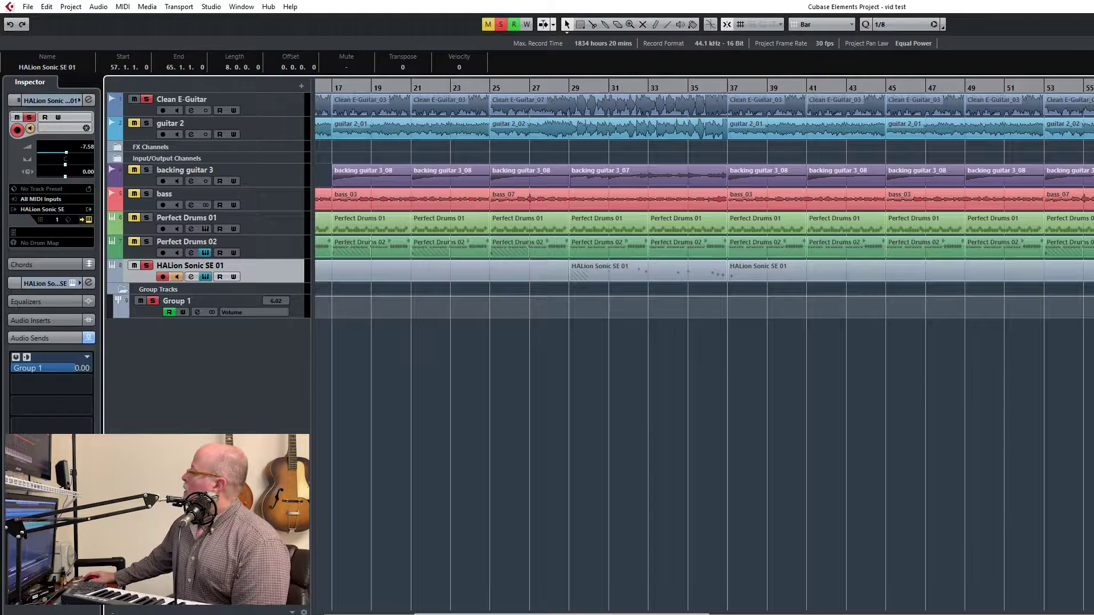
key("space")
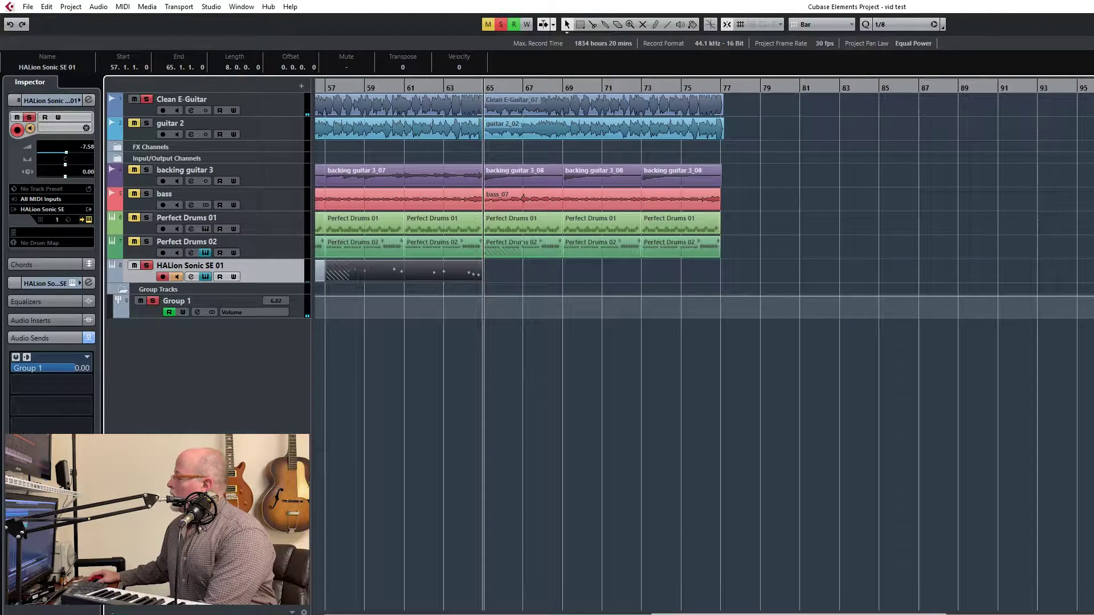
Copy the HALion Sonic SE part that starts at bar 37 to bar 65 on the same track
scroll(548, 583, "left", 10)
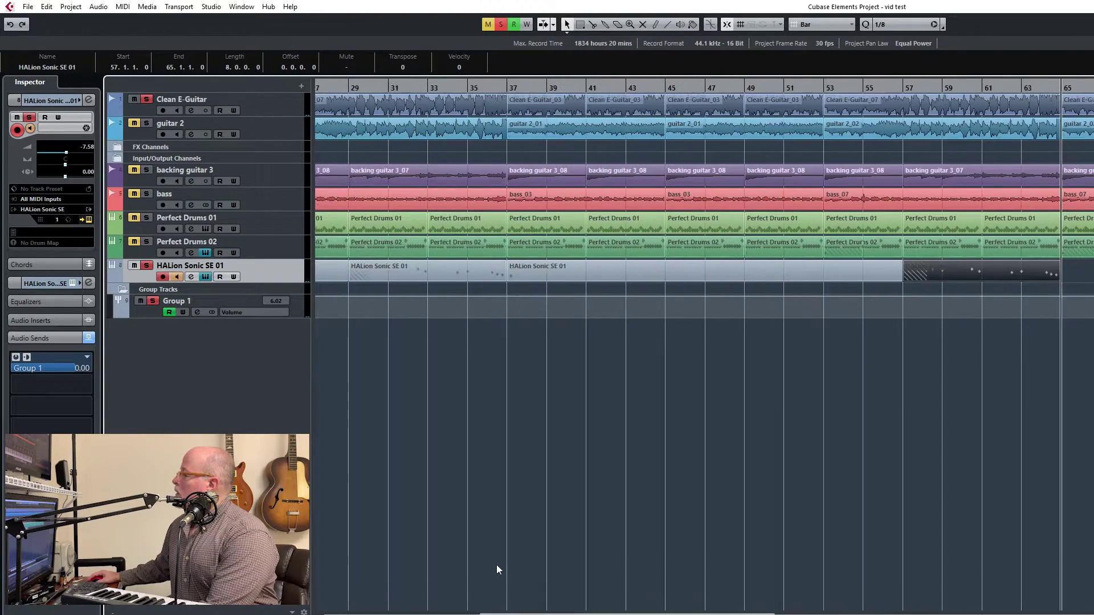
left_click(565, 270)
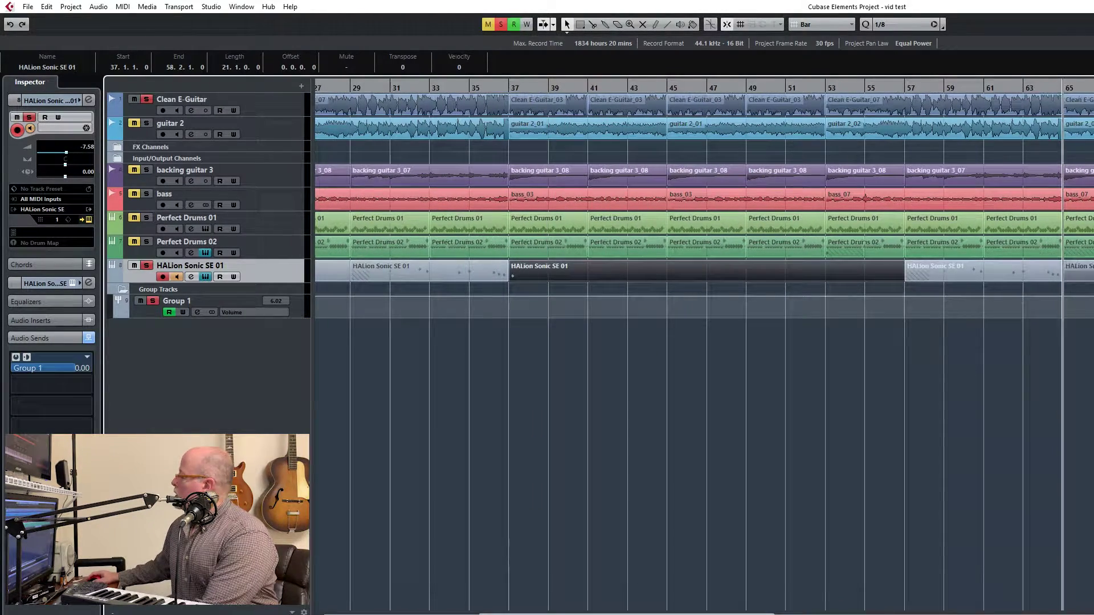
key("ctrl+v")
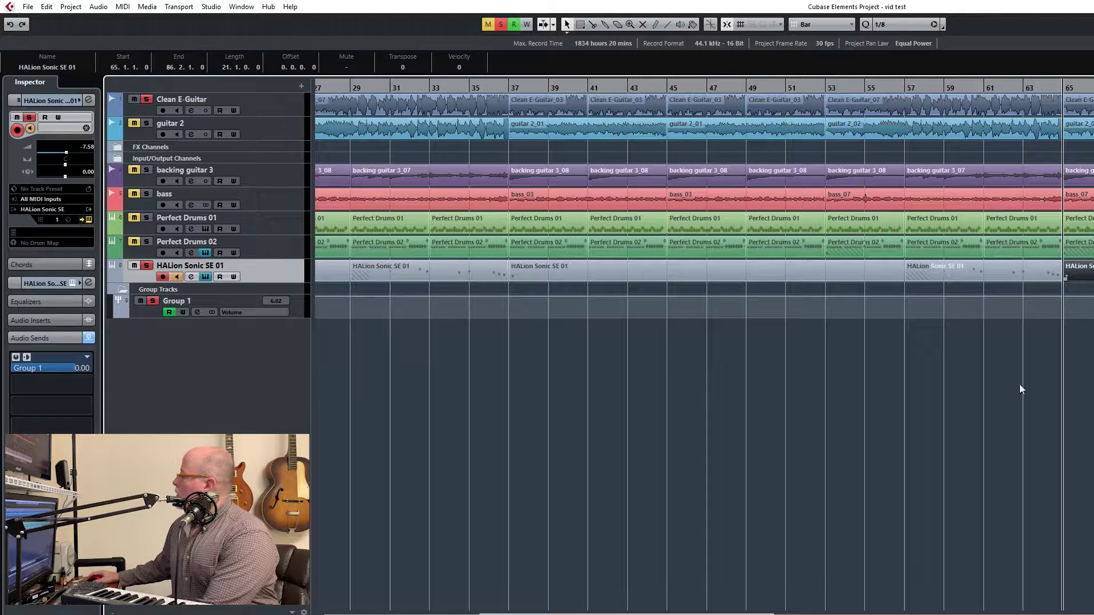
Unsolo the HALion Sonic SE 01 and Clean E-Guitar tracks and play the full mix from bar 65
left_click_drag(717, 613, 748, 593)
key("space")
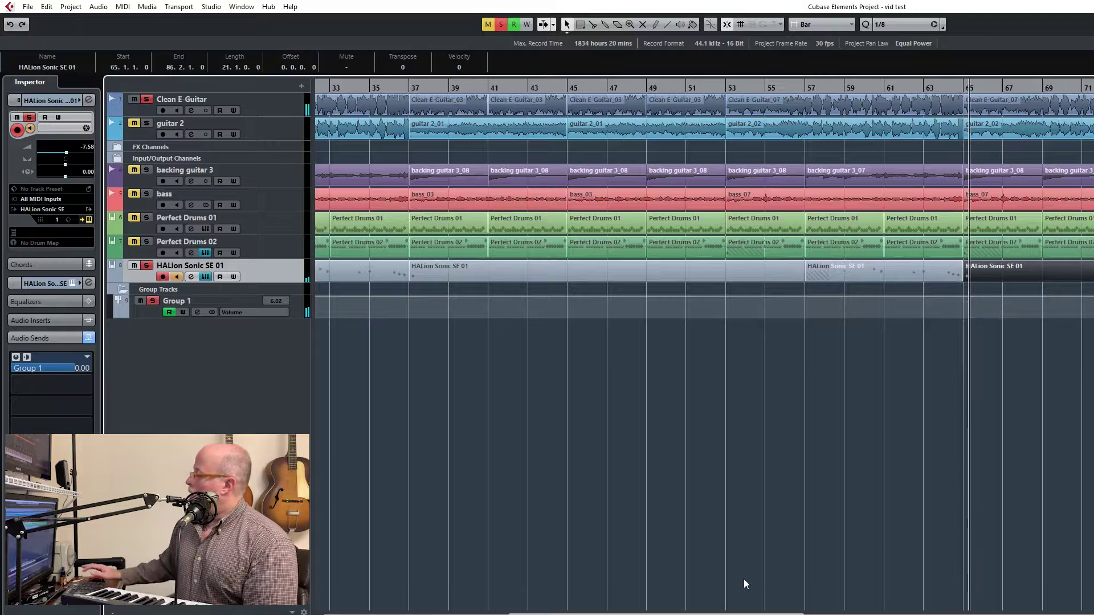
left_click(147, 265)
left_click(146, 99)
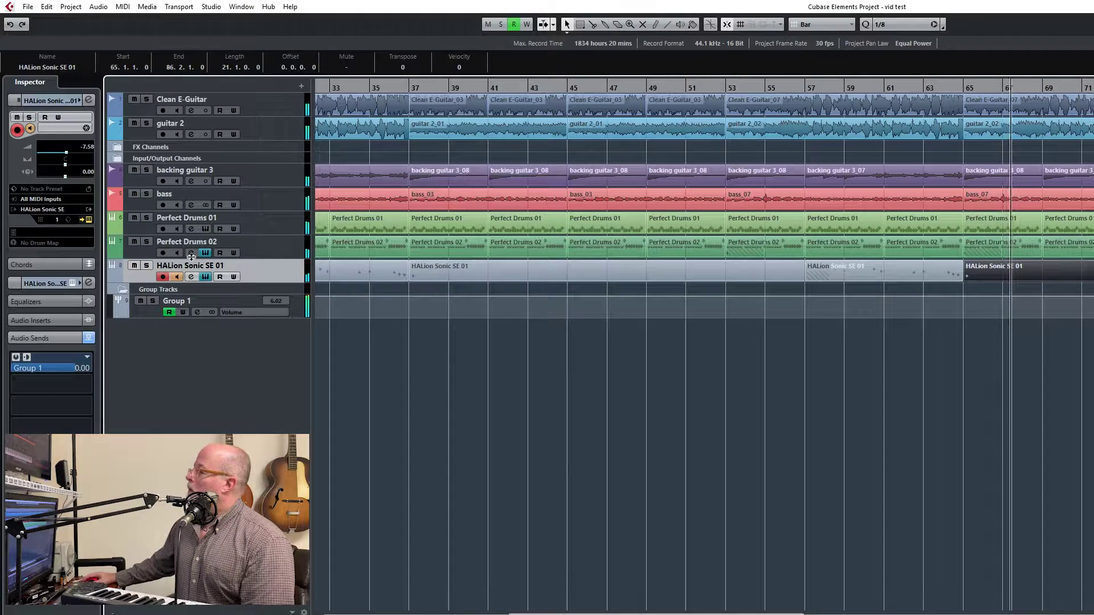
left_click(966, 86)
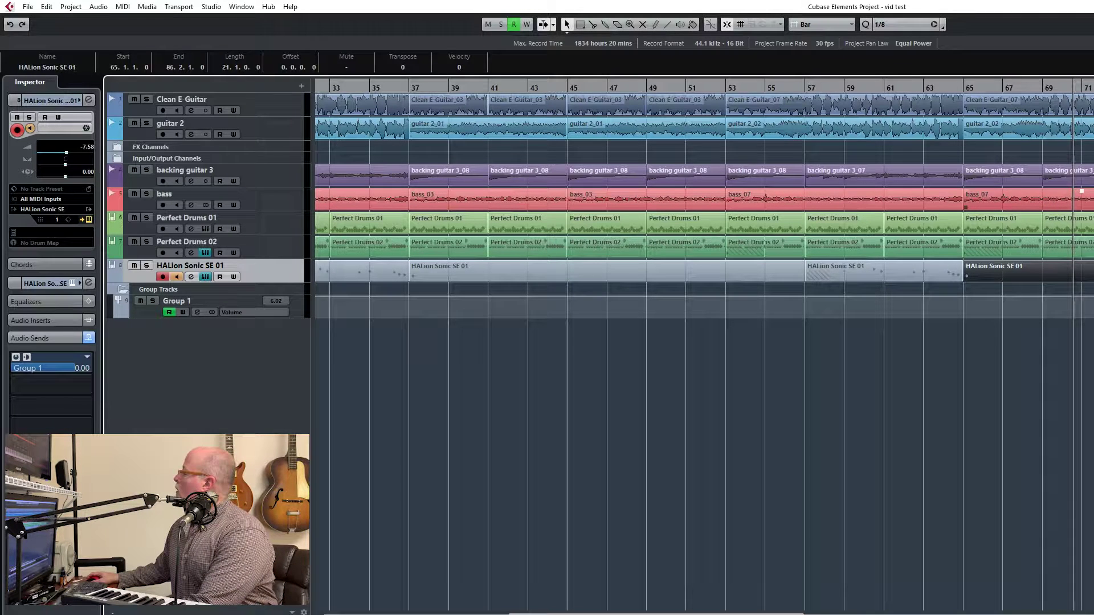
key("space")
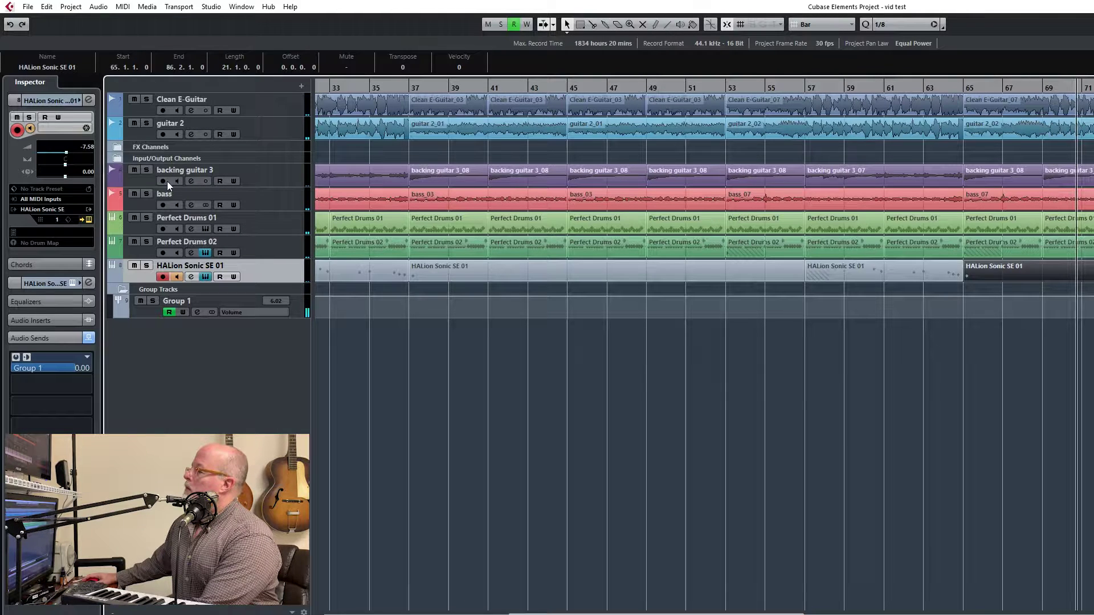
Solo backing guitar 3 alongside guitar 2, and delete the Clean E-Guitar_07 and guitar 2_02 events that start at bar 65
left_click(146, 171)
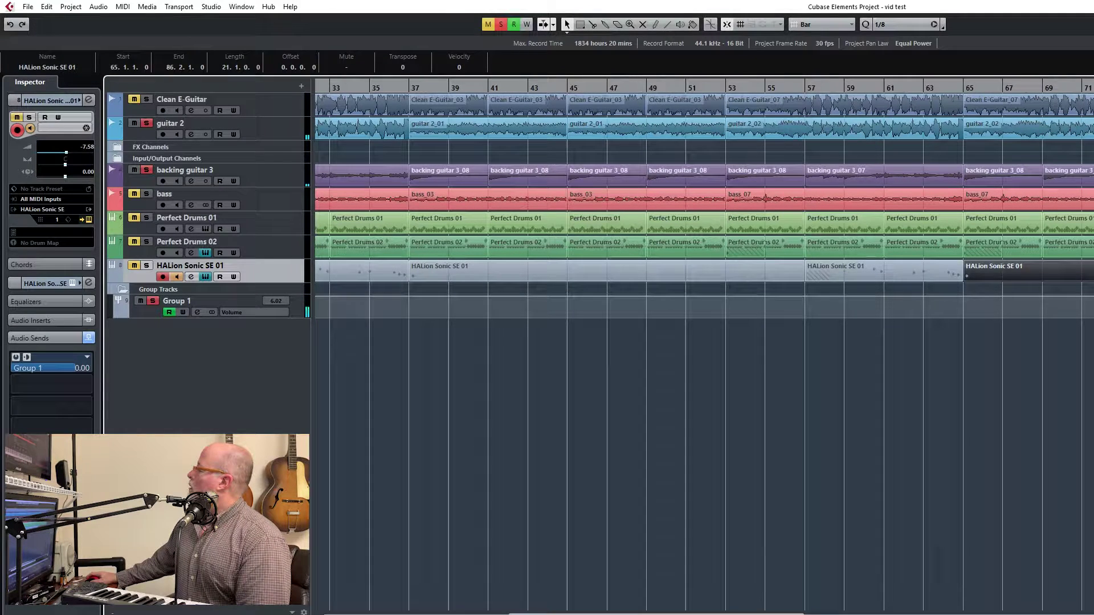
left_click_drag(1091, 145, 1019, 97)
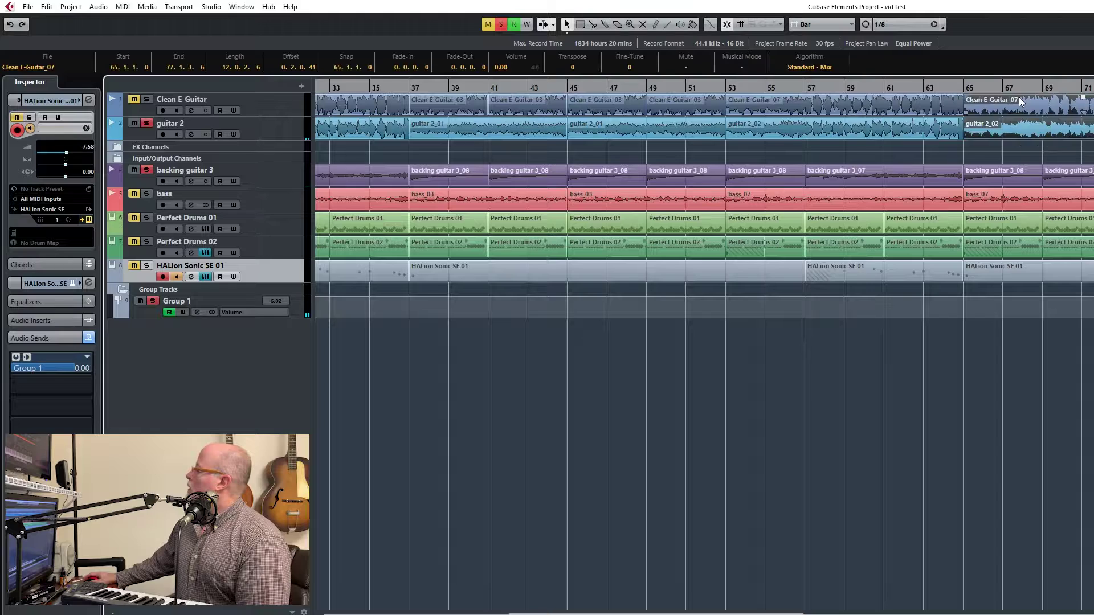
key("Delete")
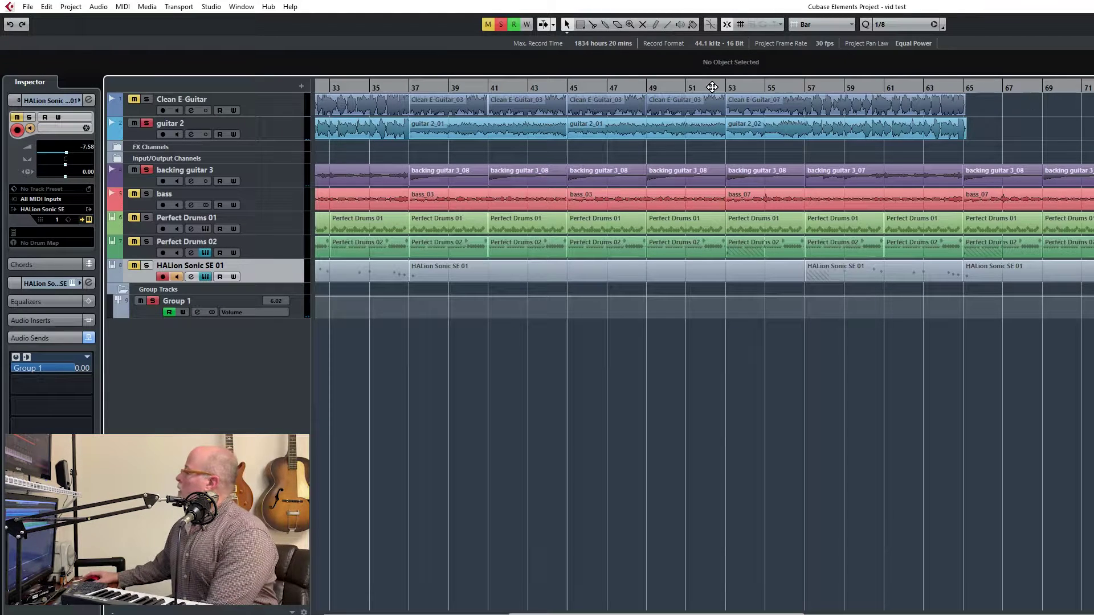
Copy the two Clean E-Guitar_03 events spanning bars 45 to 53 to bar 65, and duplicate them onward to bar 73
left_click(638, 106)
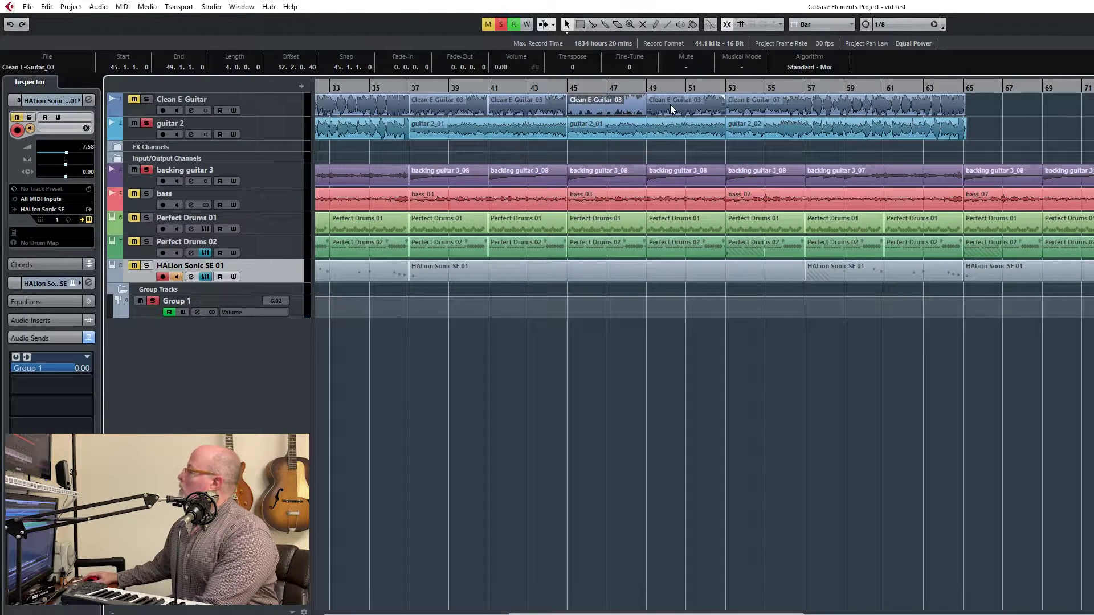
left_click(670, 104)
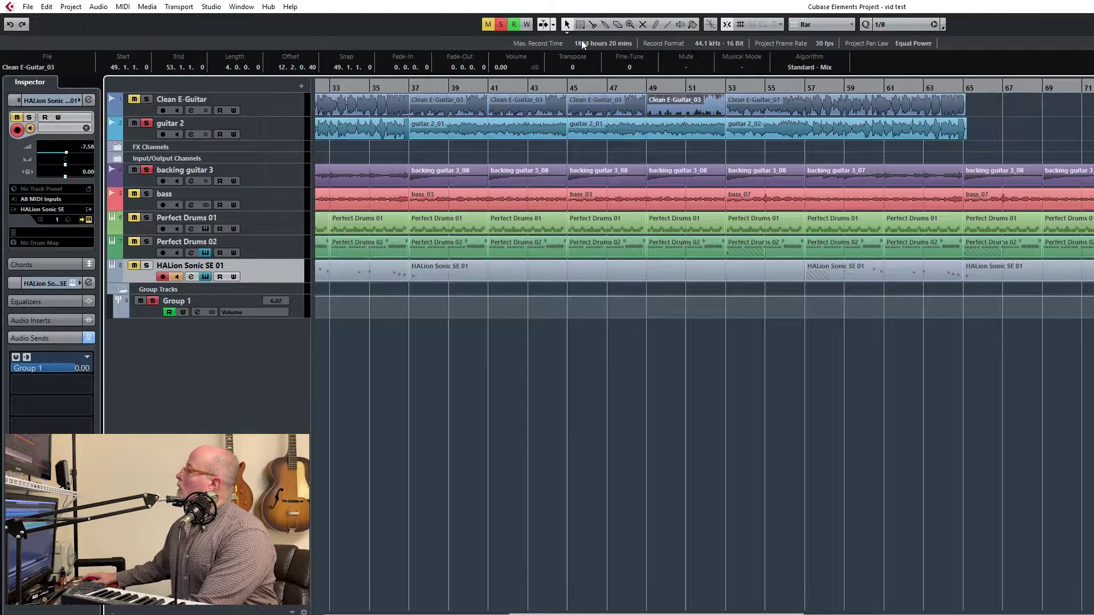
left_click(590, 108)
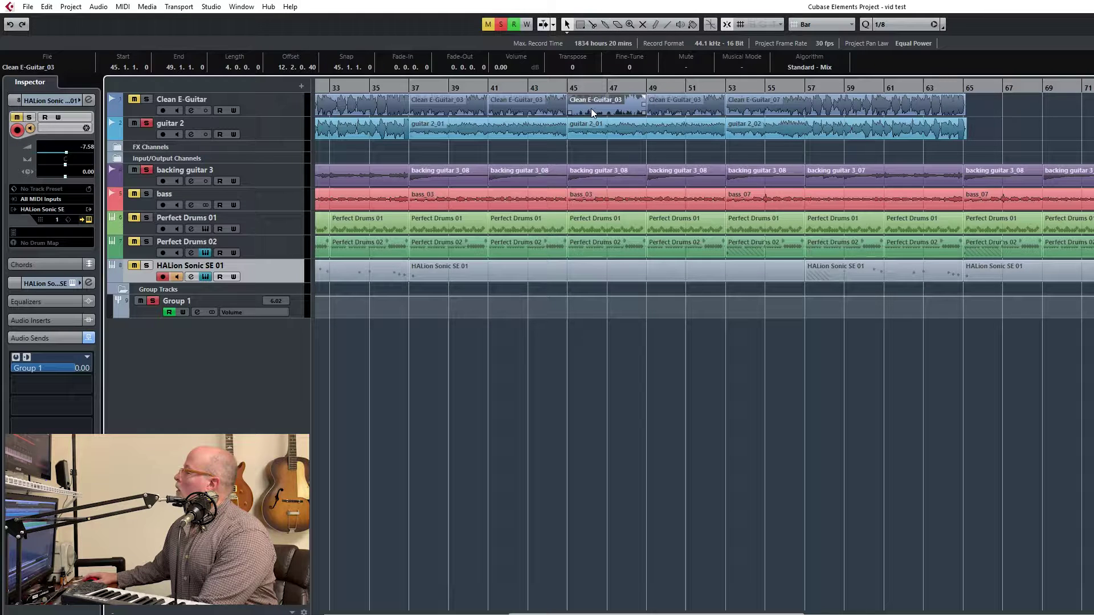
left_click(668, 112, "shift")
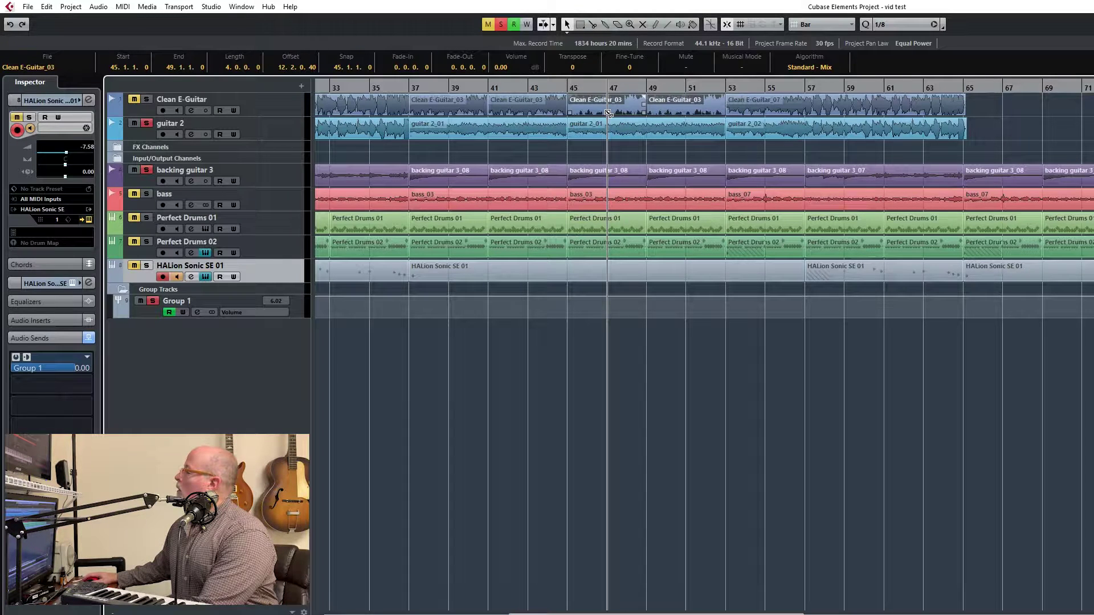
left_click_drag(609, 112, 1008, 109)
left_click(1079, 109)
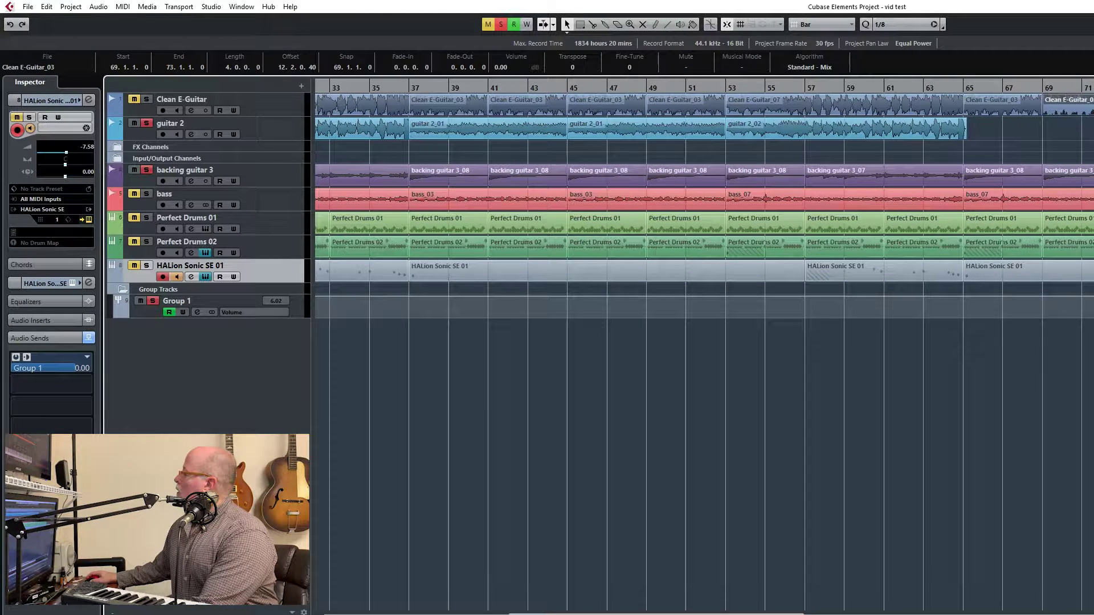
key("Right")
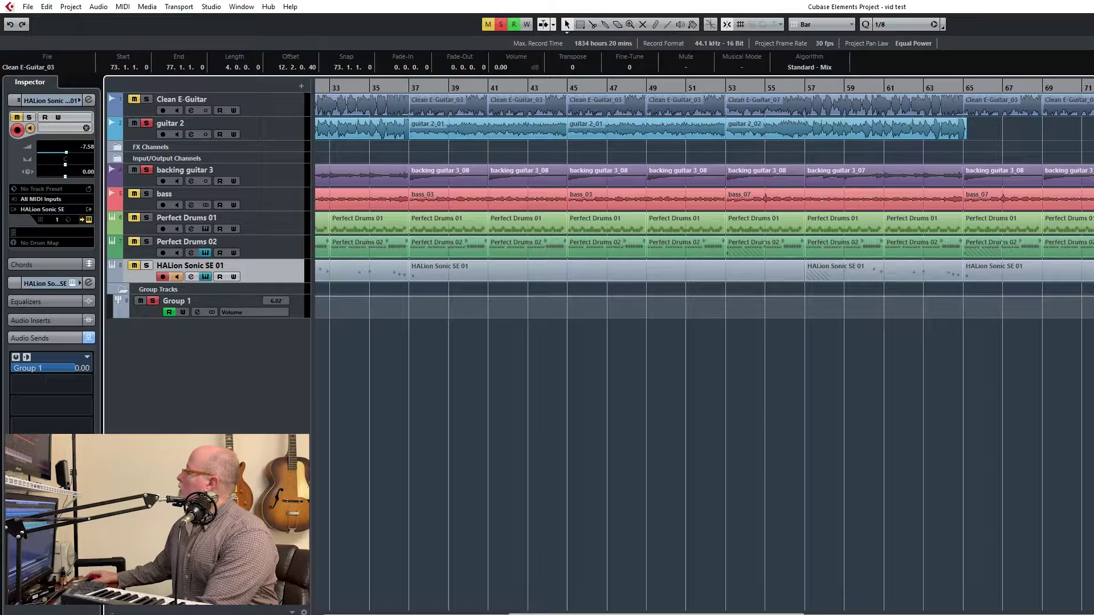
Play from just before bar 65 and unsolo guitar 2 and backing guitar 3 to hear the full mix
left_click(932, 90)
key("space")
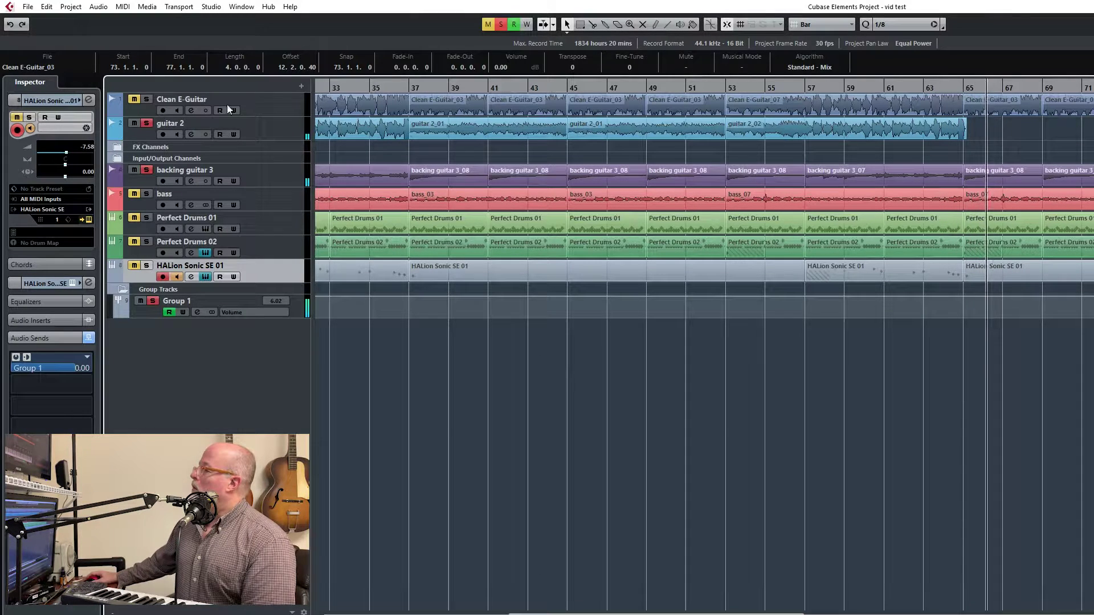
left_click(147, 123)
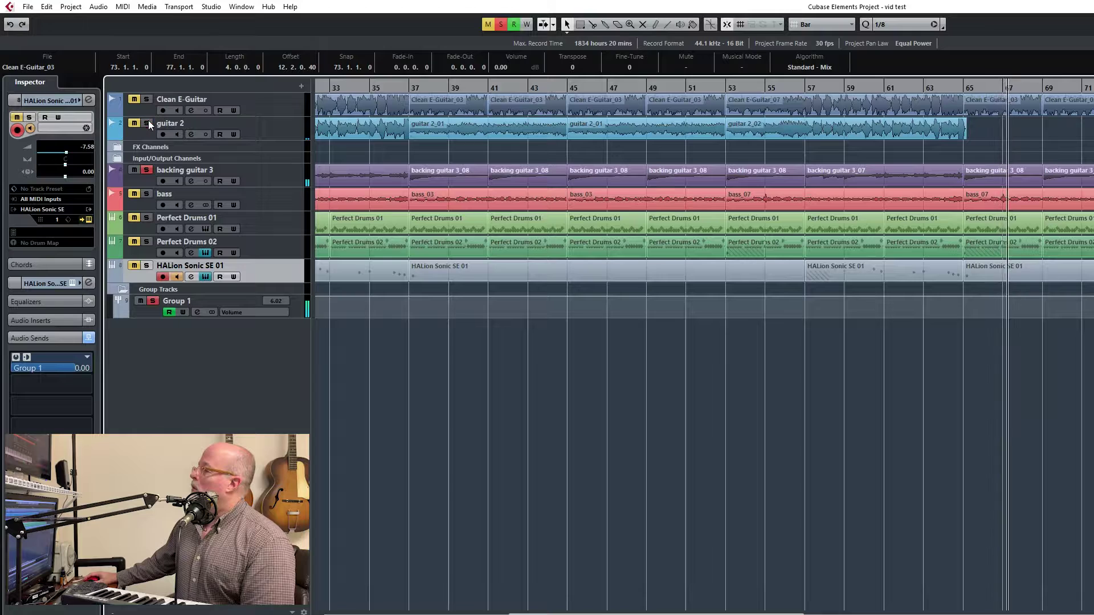
left_click(147, 170)
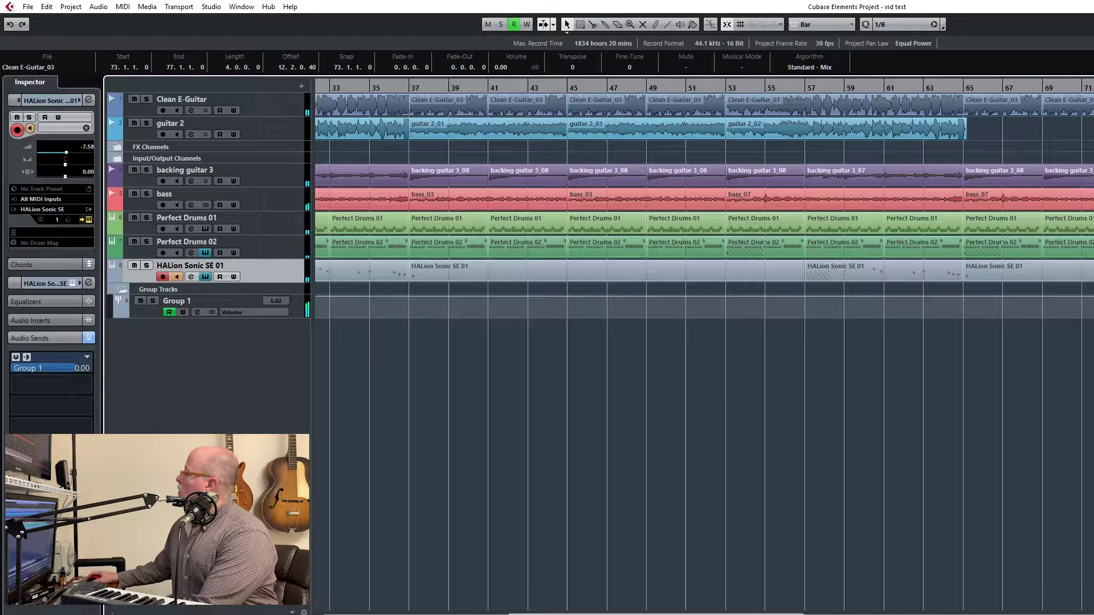
Replace the bass_07 event at bar 65 with a copy of the bass_03 event from bar 45, and play from just before bar 65
left_click(1057, 202)
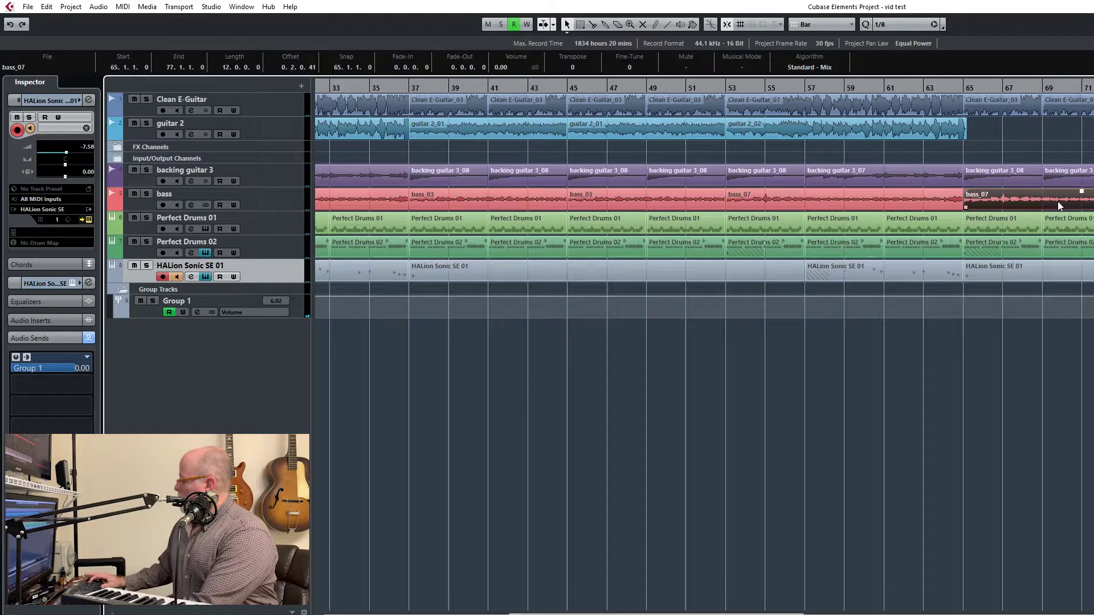
key("Delete")
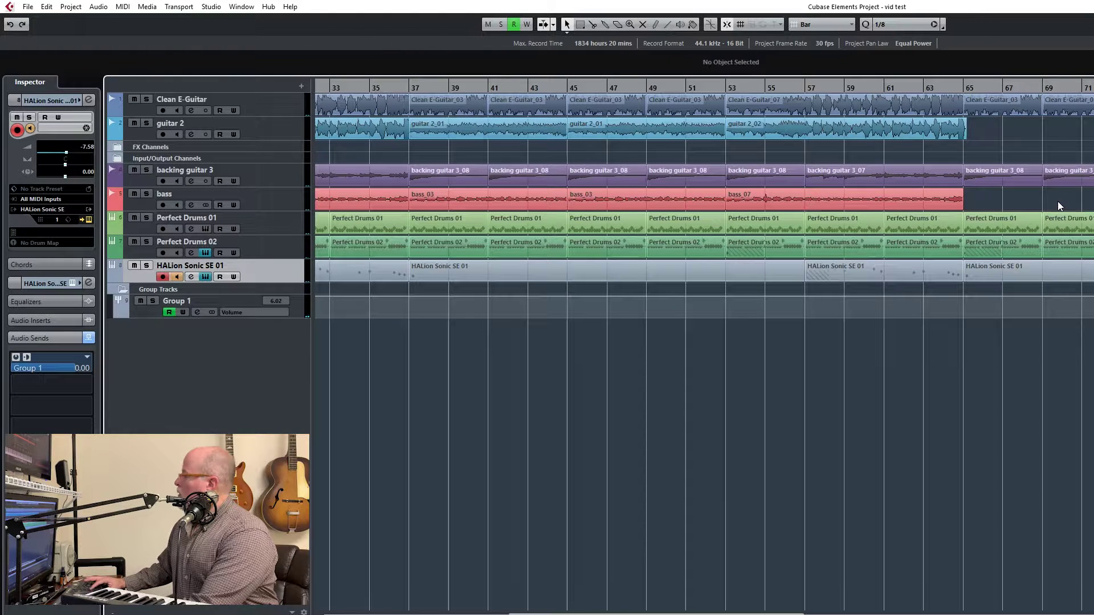
left_click(592, 200)
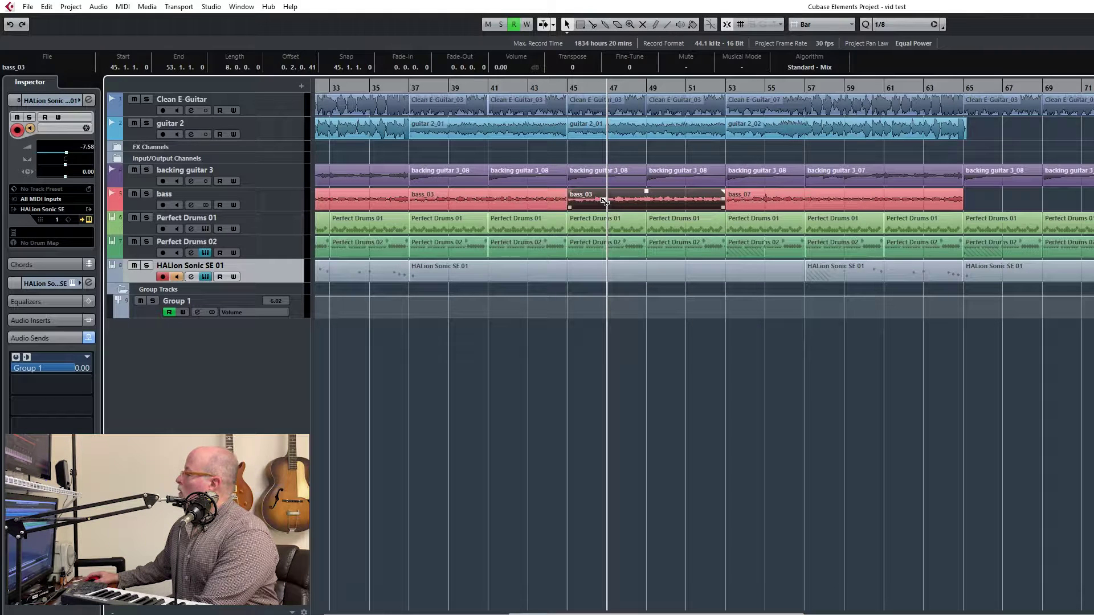
left_click_drag(605, 201, 873, 217)
mouse_move(1007, 213)
left_mouse_down()
mouse_move(1010, 201)
mouse_move(998, 202)
left_mouse_up()
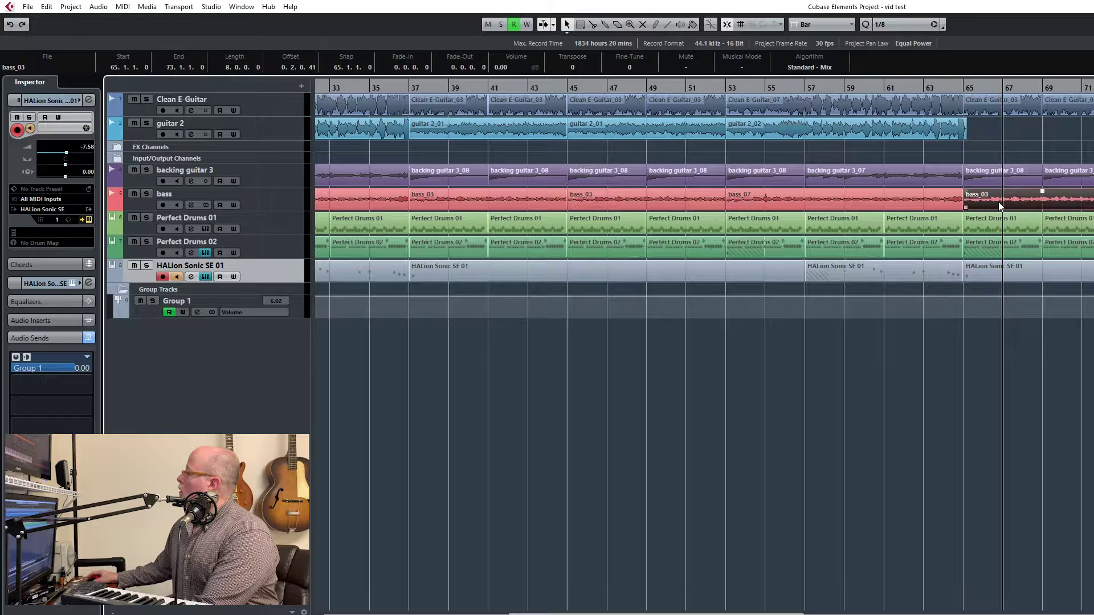
left_click(957, 90)
key("space")
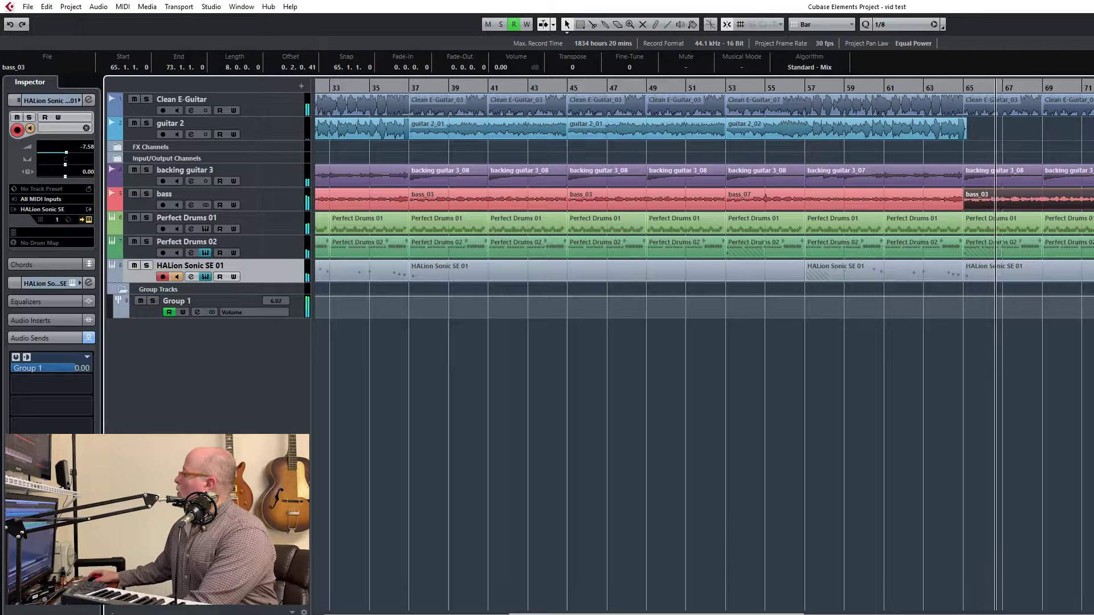
Extend the Clean E-Guitar_03 events to bar 81 and duplicate the bass_03 event from bar 65 to bar 73
key("ctrl+shift+a")
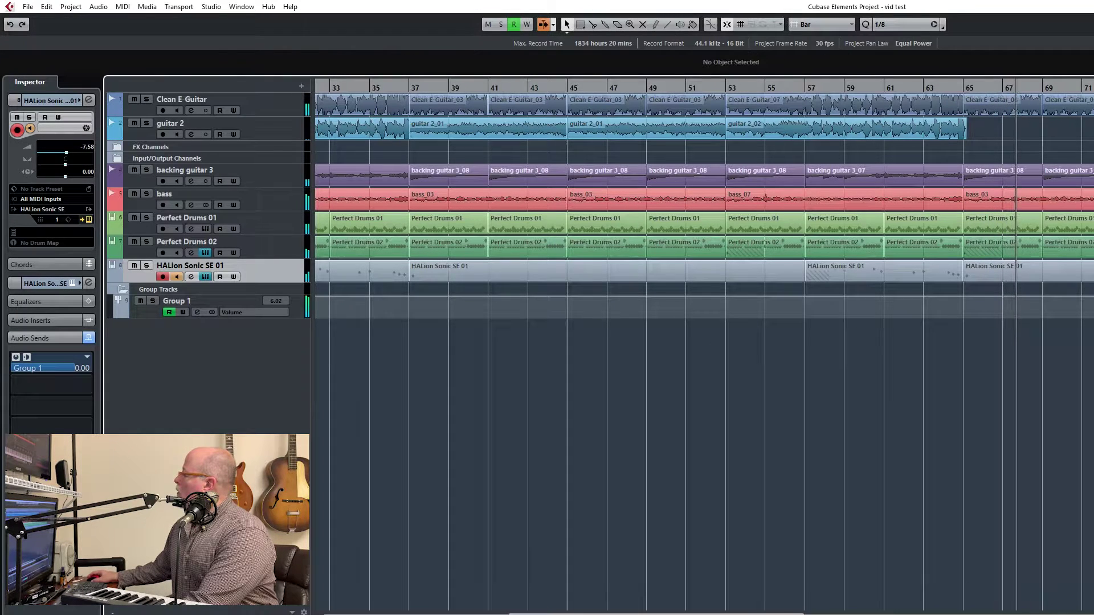
key("Right")
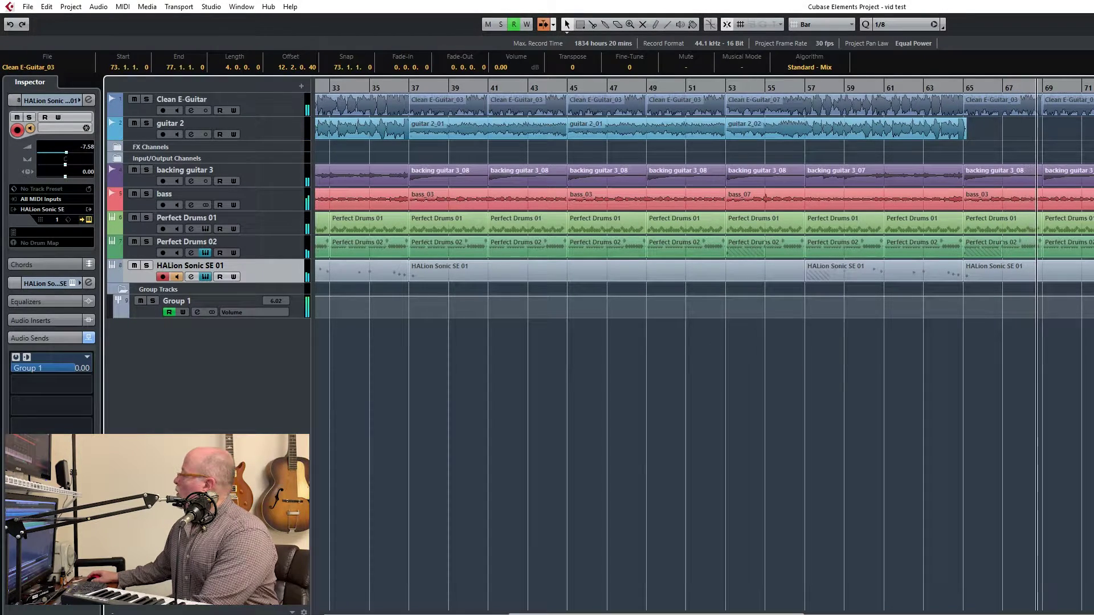
key("Right")
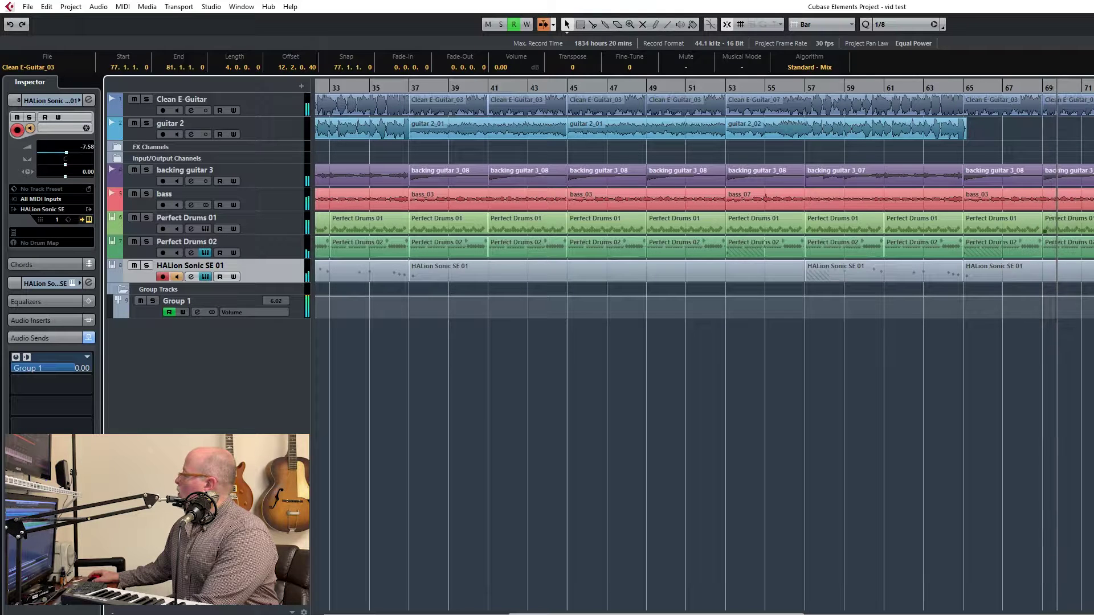
left_click(1064, 196)
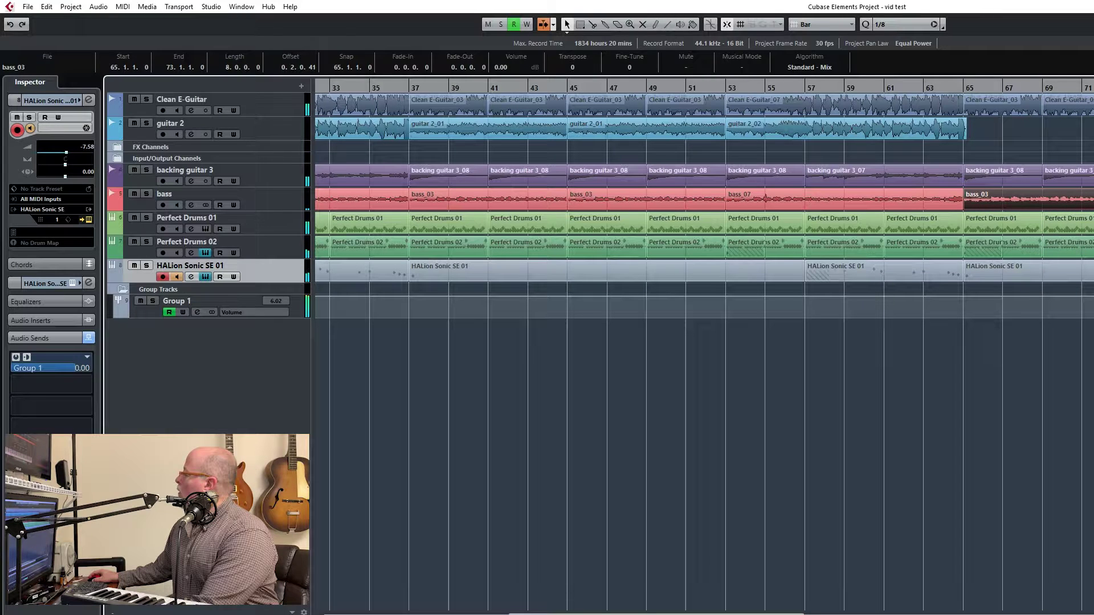
key("Right")
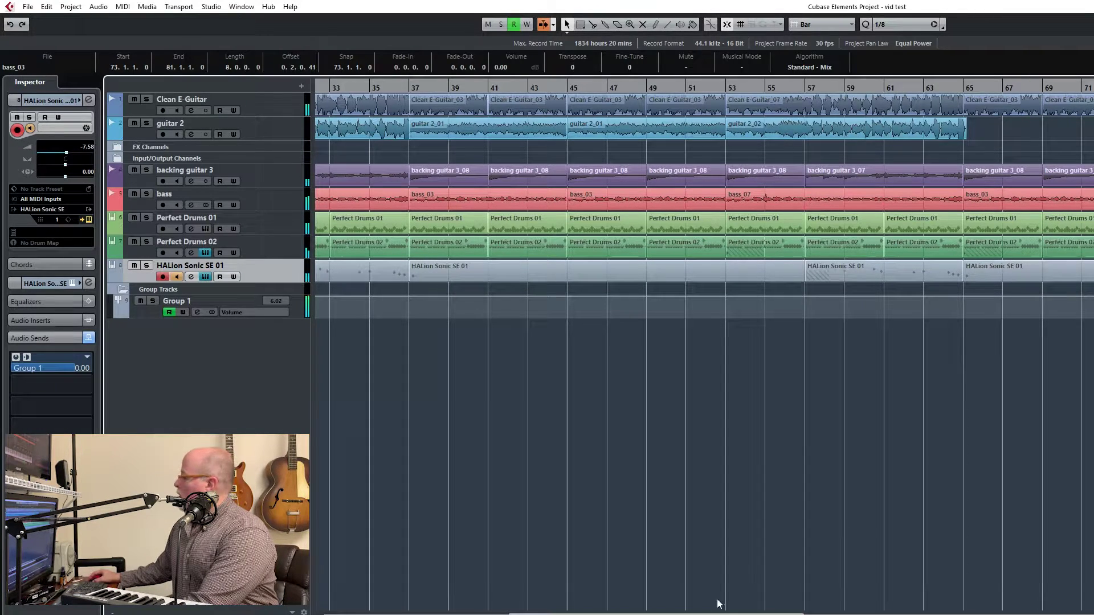
Copy the guitar 2_01 event from bar 45 to bar 65 and duplicate it to bar 73
left_click_drag(682, 613, 818, 408)
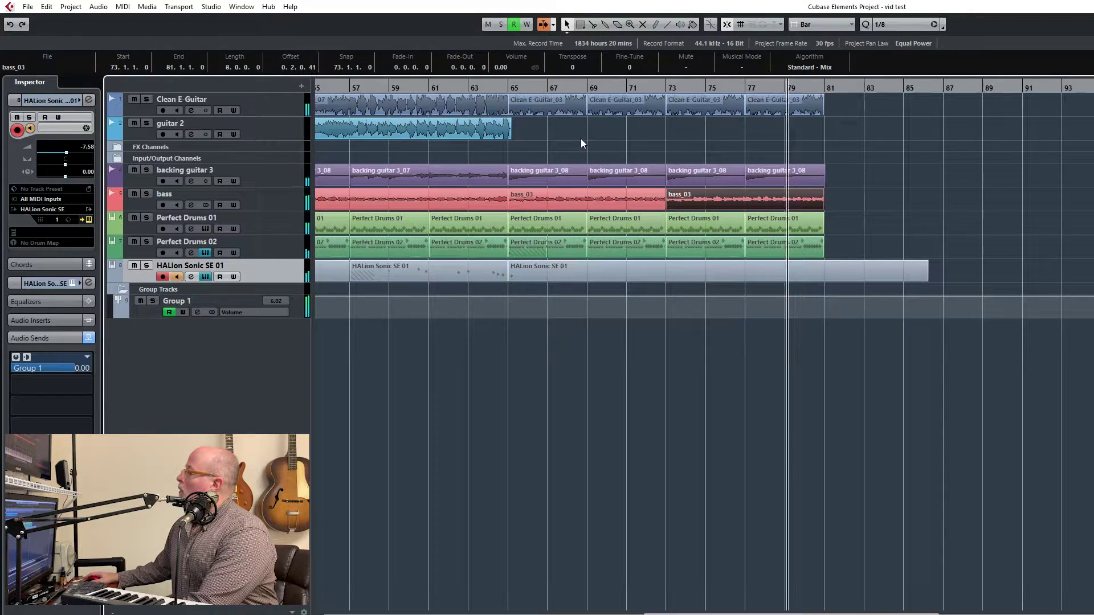
left_click(473, 130)
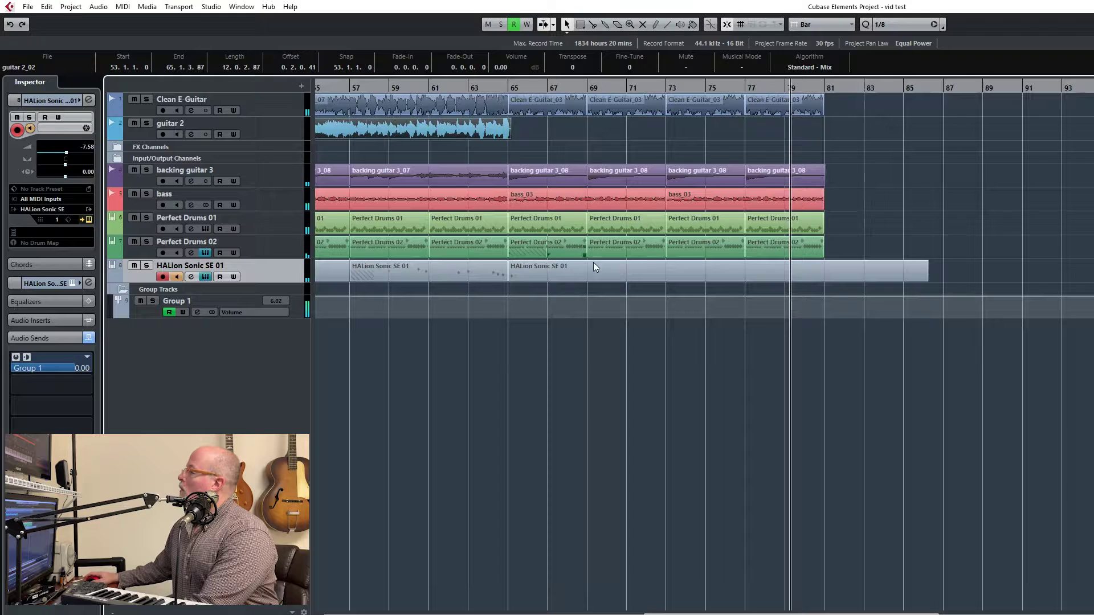
left_click_drag(693, 614, 566, 590)
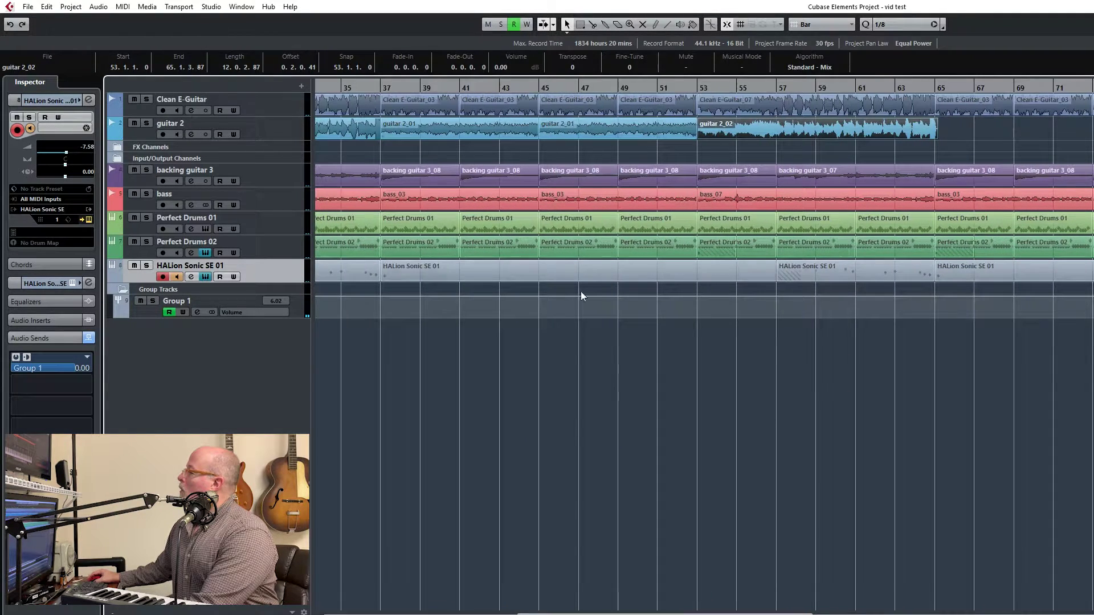
left_click(576, 129)
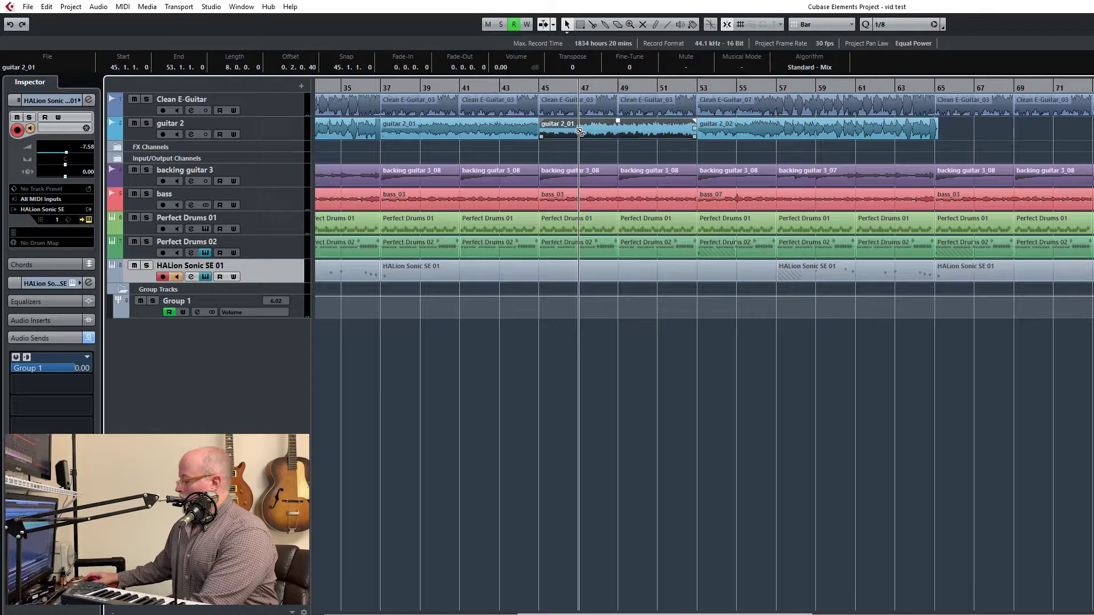
left_click_drag(580, 131, 972, 132)
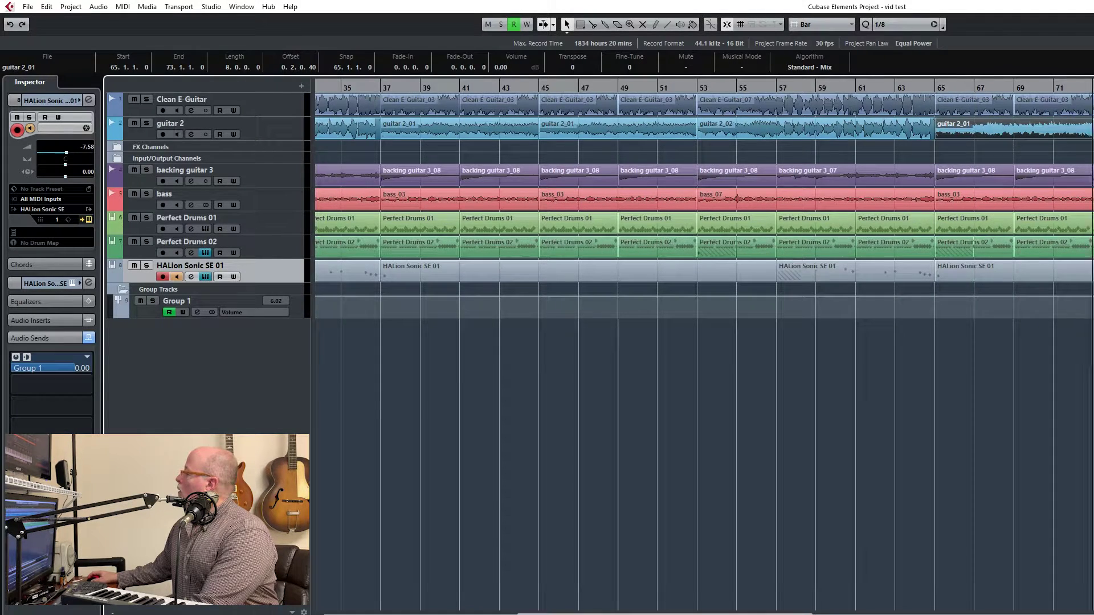
key("ctrl+d")
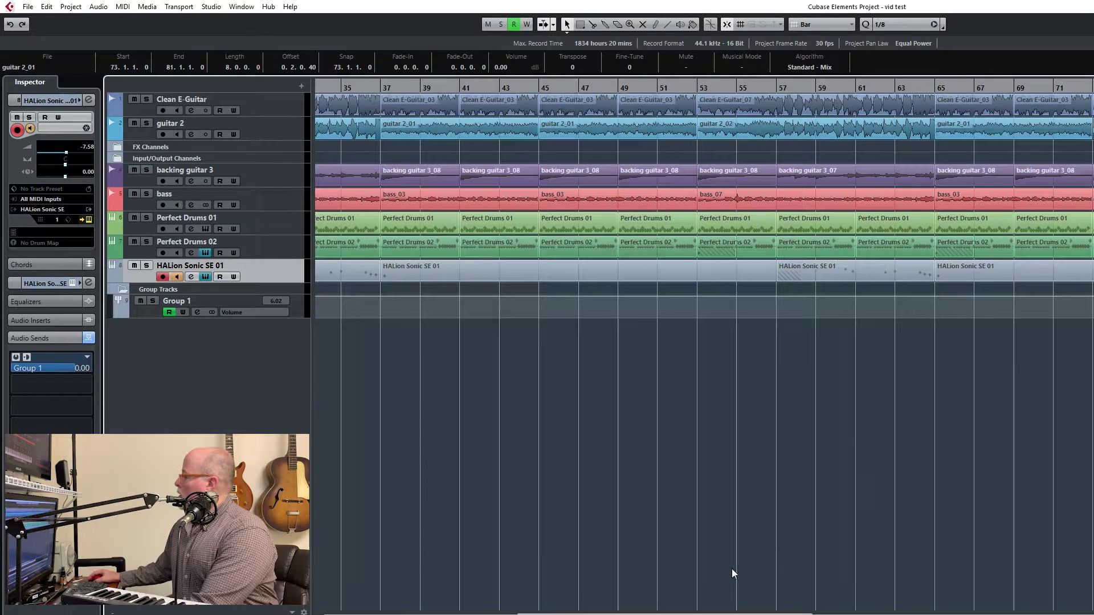
Copy the last eight bars of backing guitar 3, Clean E-Guitar and guitar 2 to bar 81, ending at bar 89
left_click_drag(711, 613, 809, 614)
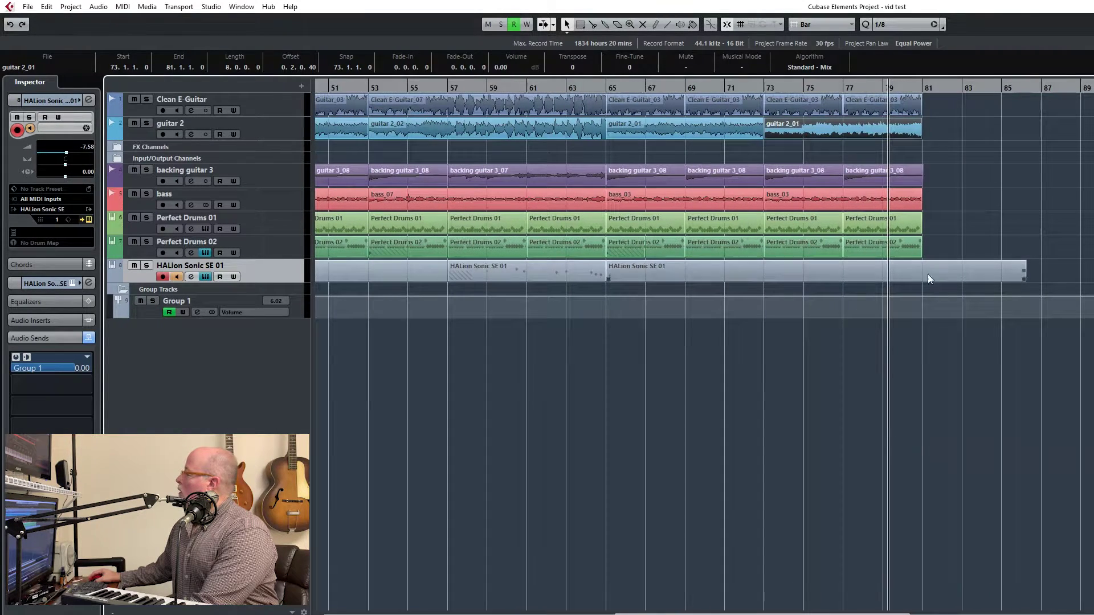
left_click(925, 169)
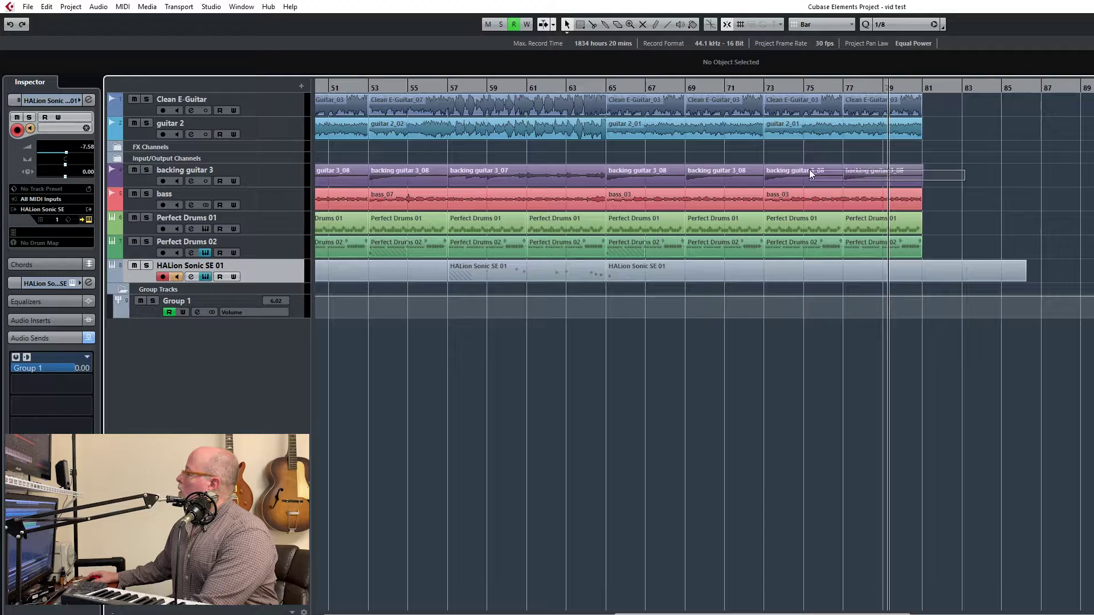
left_click_drag(809, 169, 972, 177)
left_click_drag(1040, 132, 951, 116)
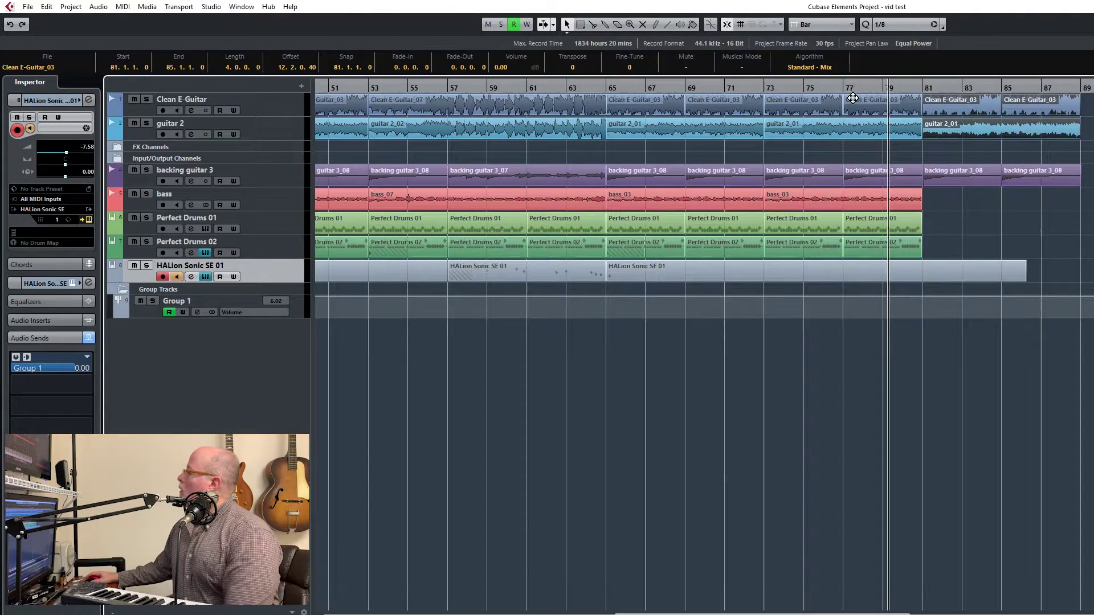
Play the extended ending past bar 81 and move the playhead back to about bar 80
left_click(924, 281)
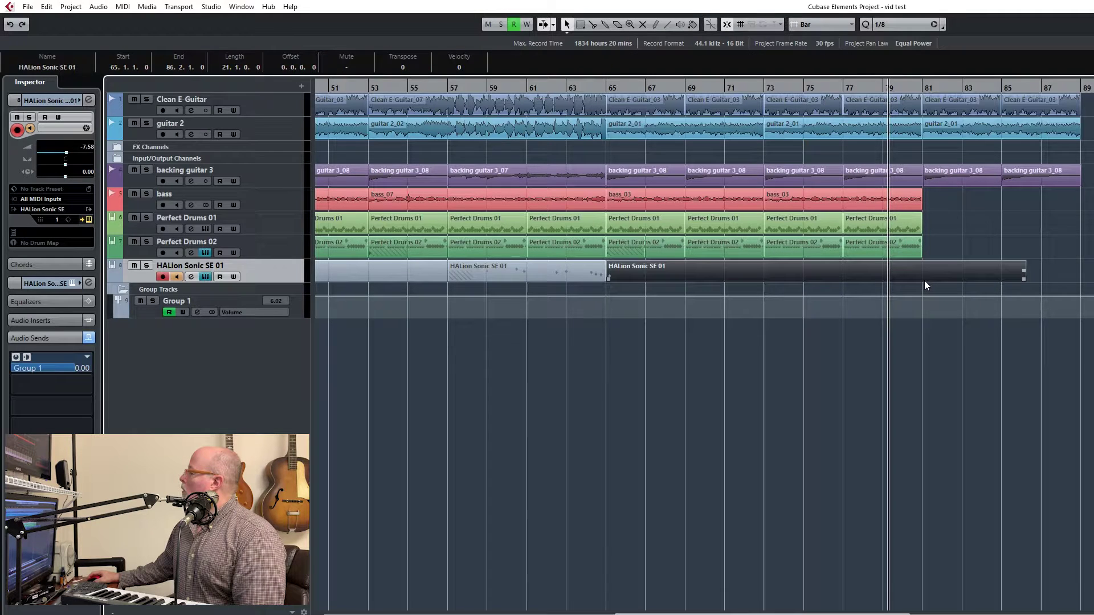
key("space")
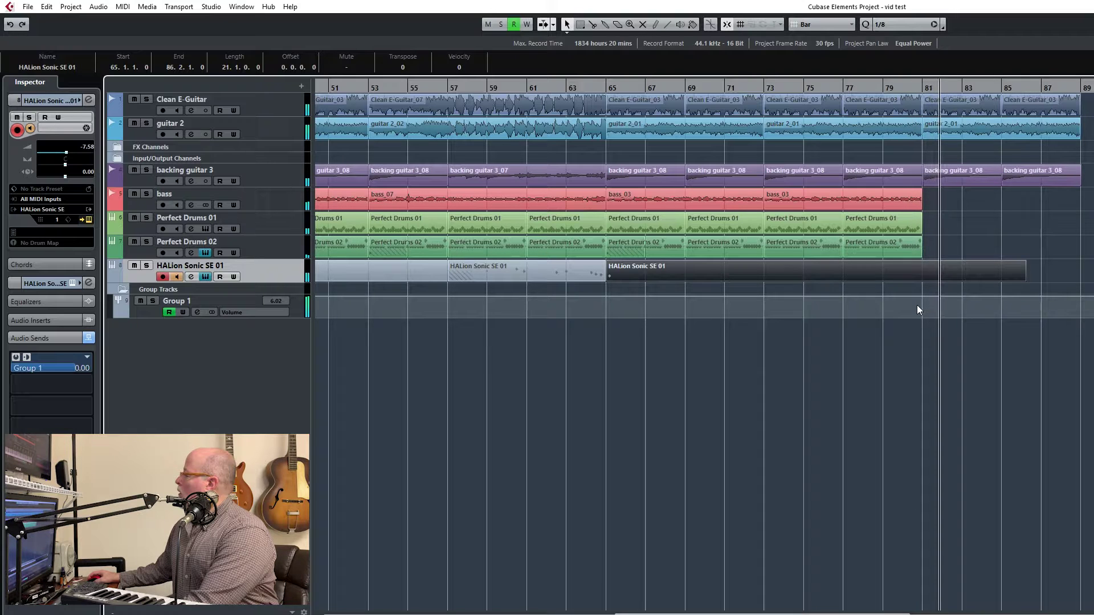
left_click(944, 170)
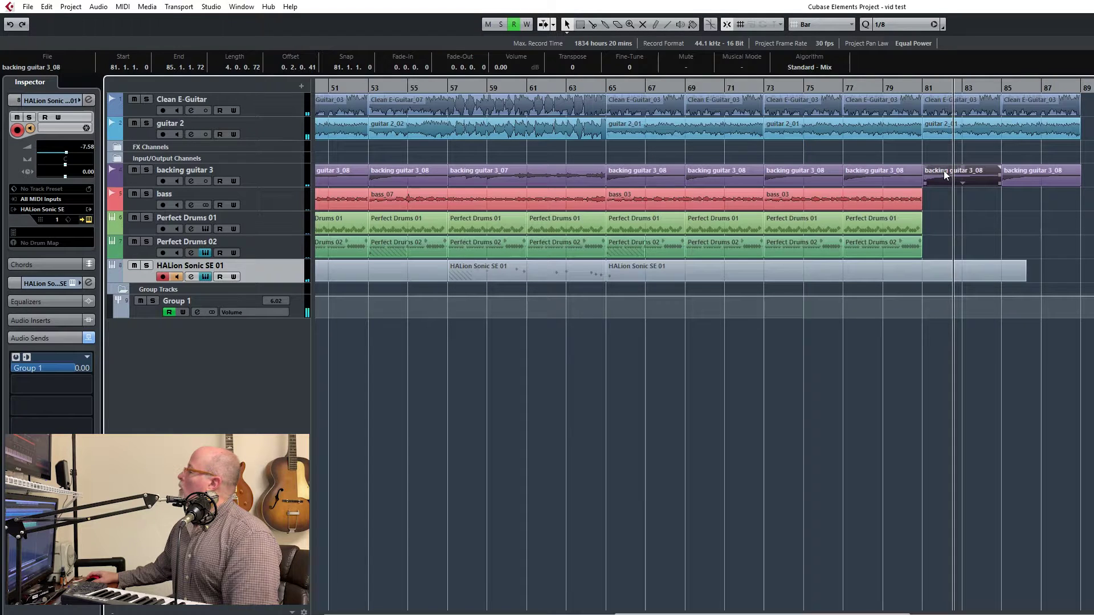
left_click(903, 90)
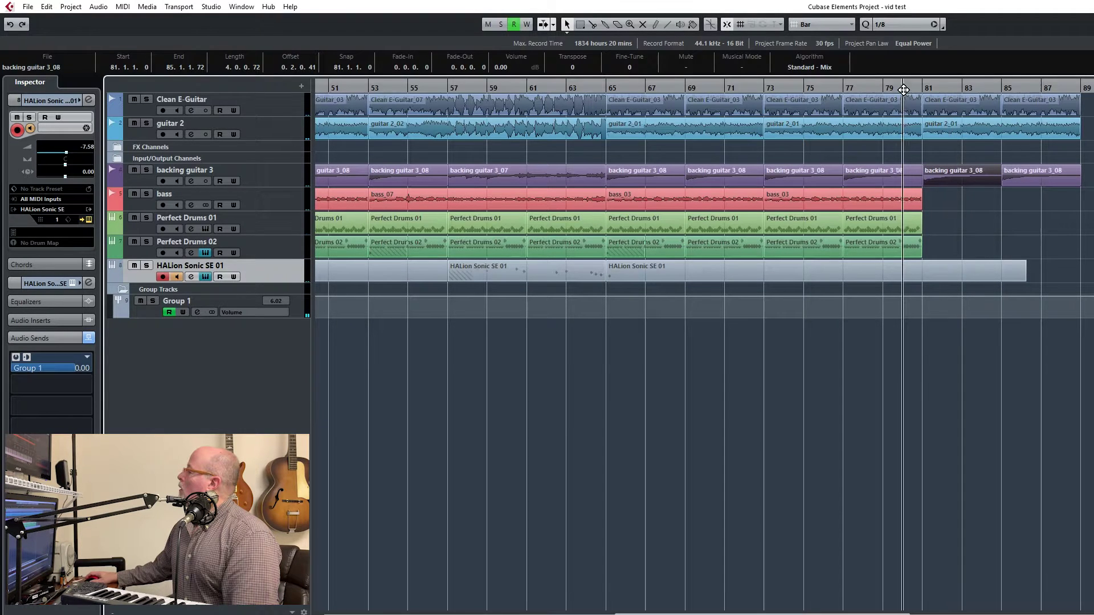
Play the extended ending from bar 81, select the backing guitar 3 event at bar 77, and replay from bar 75
left_click(927, 86)
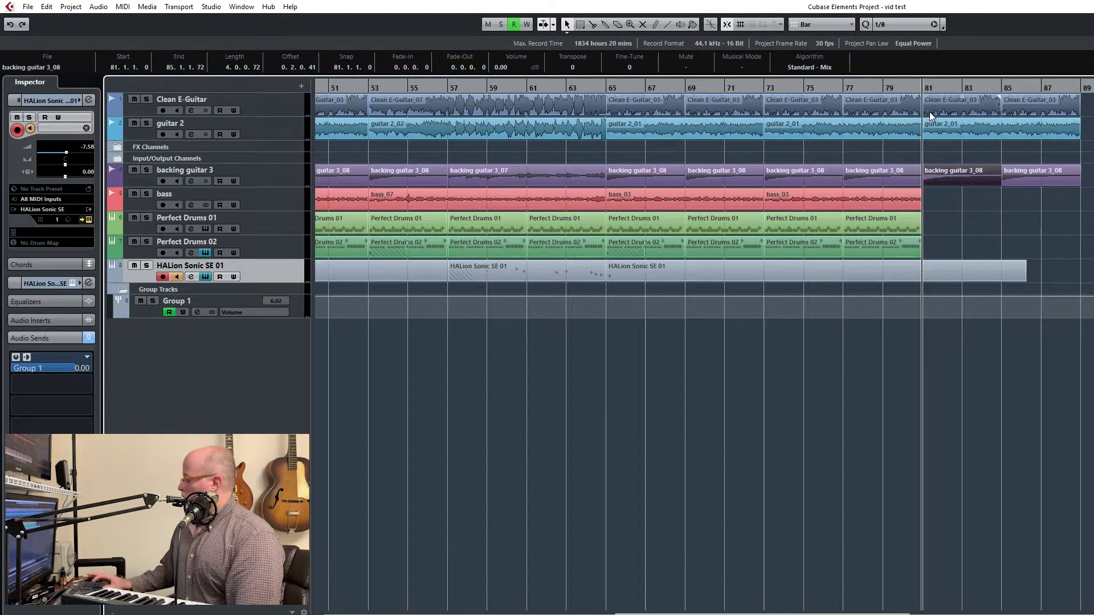
key("space")
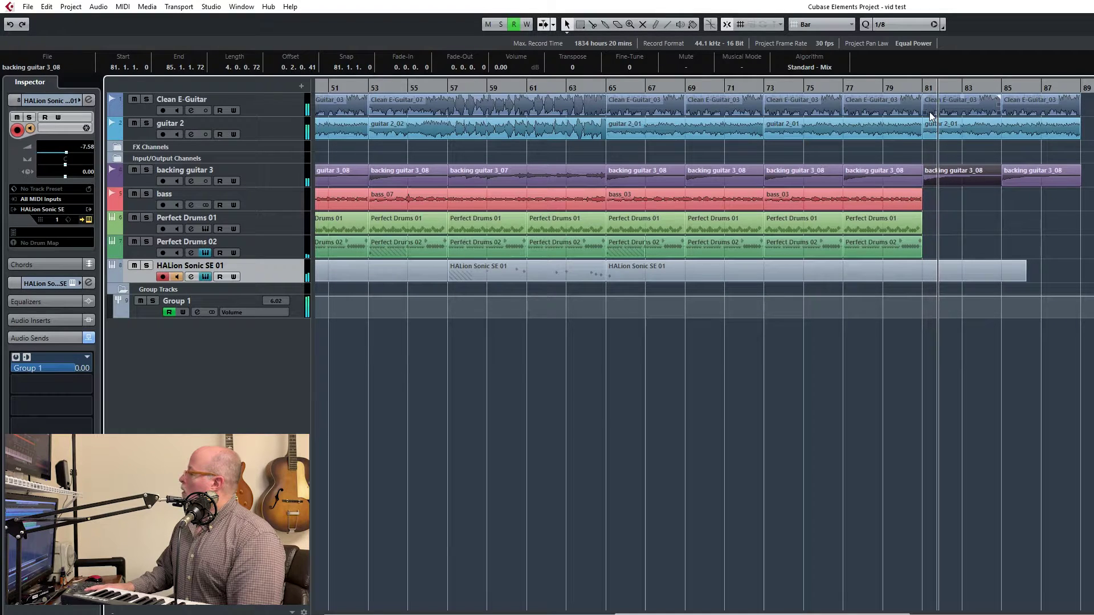
left_click(875, 180)
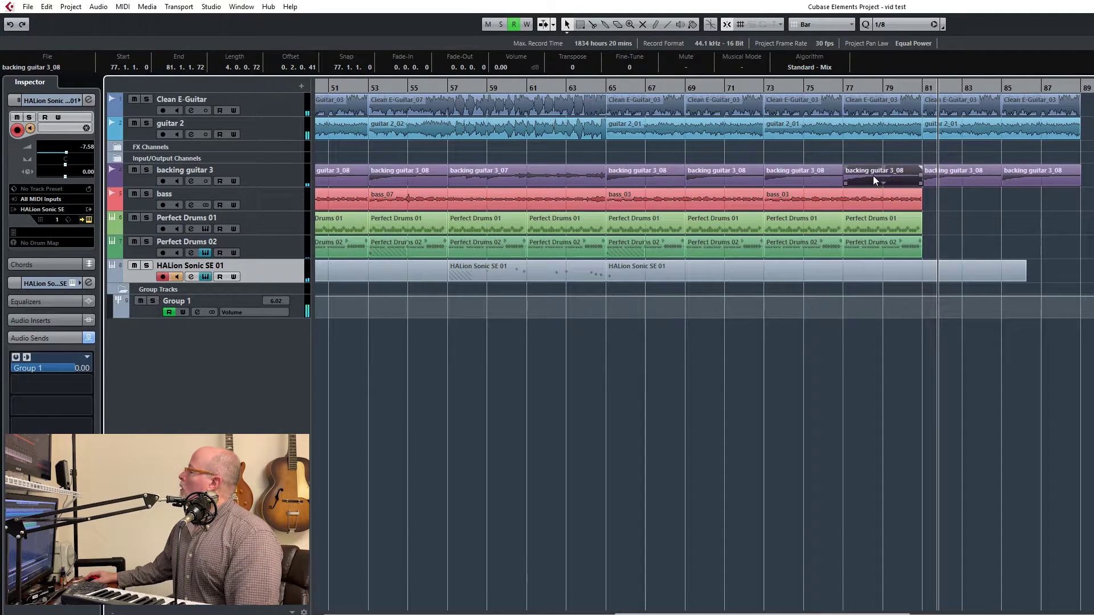
left_click(803, 87)
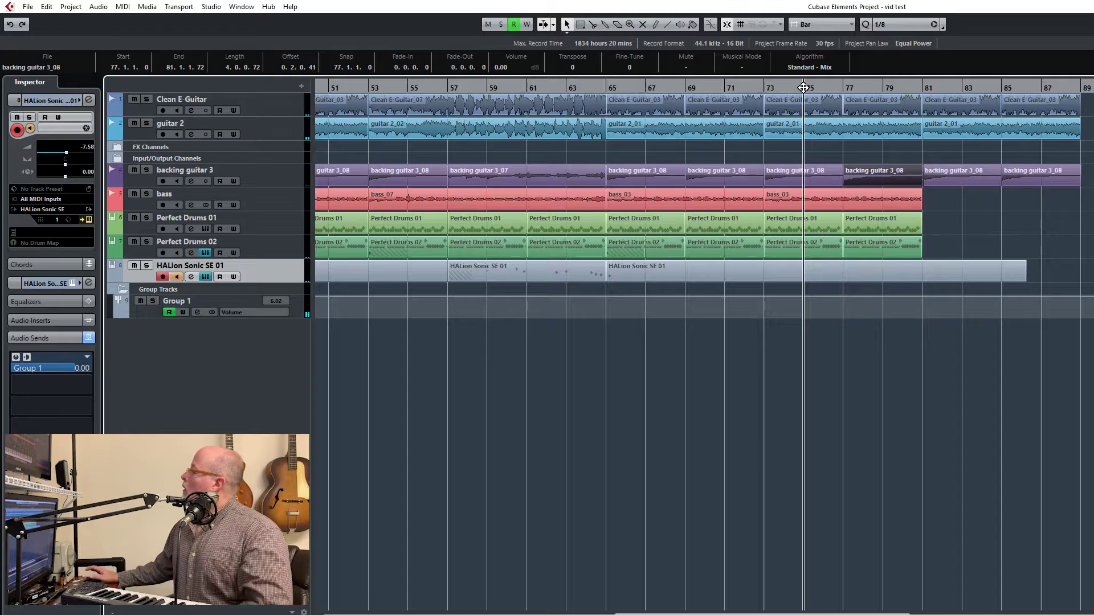
key("space")
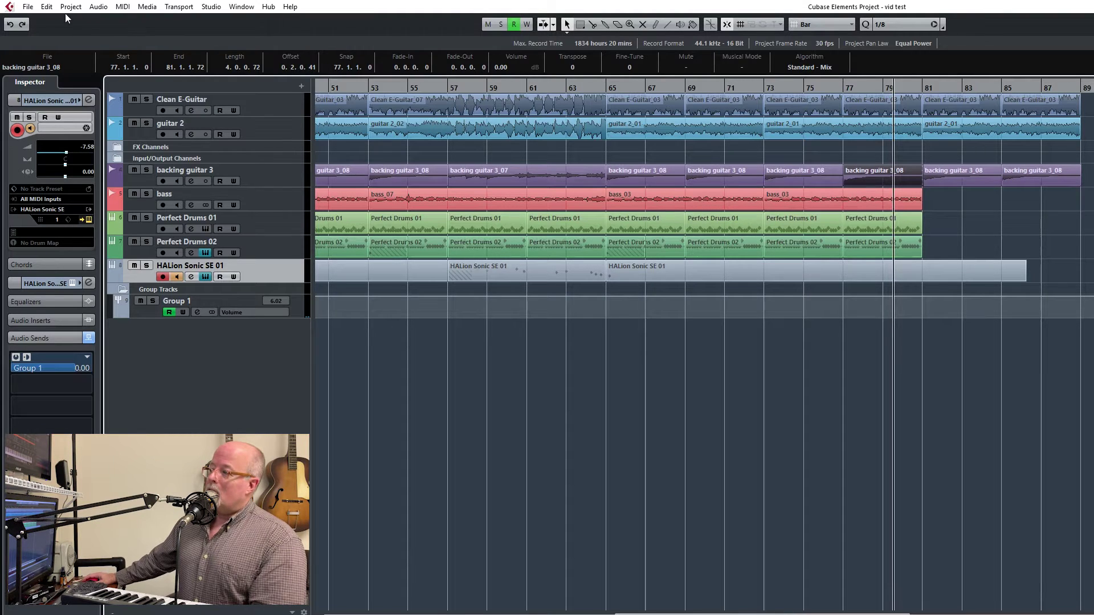
Save the project with the extended ending under its current name
left_click(28, 7)
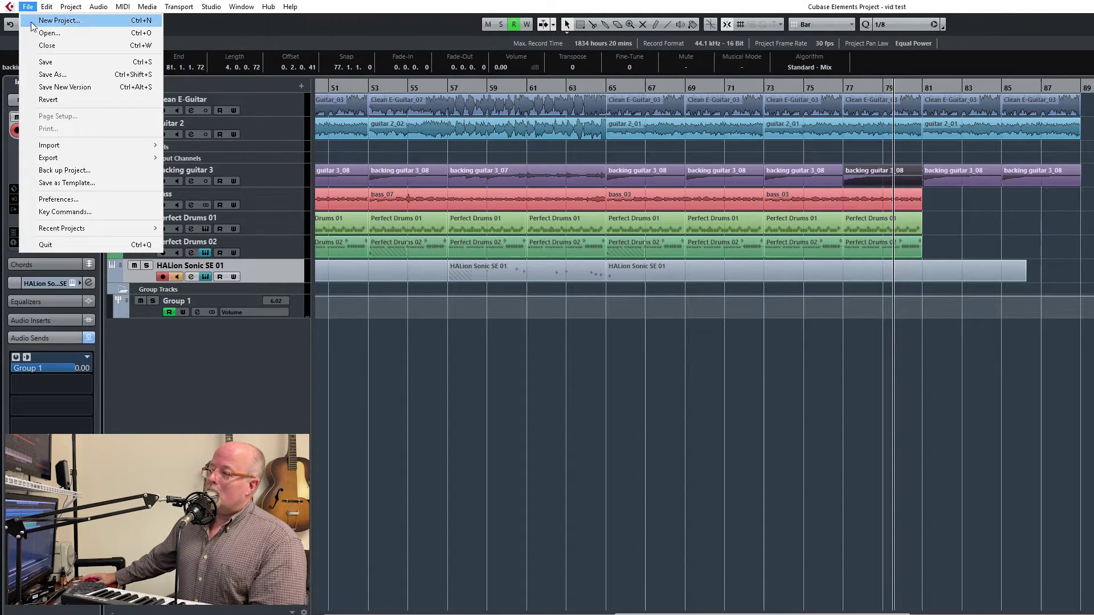
left_click(52, 65)
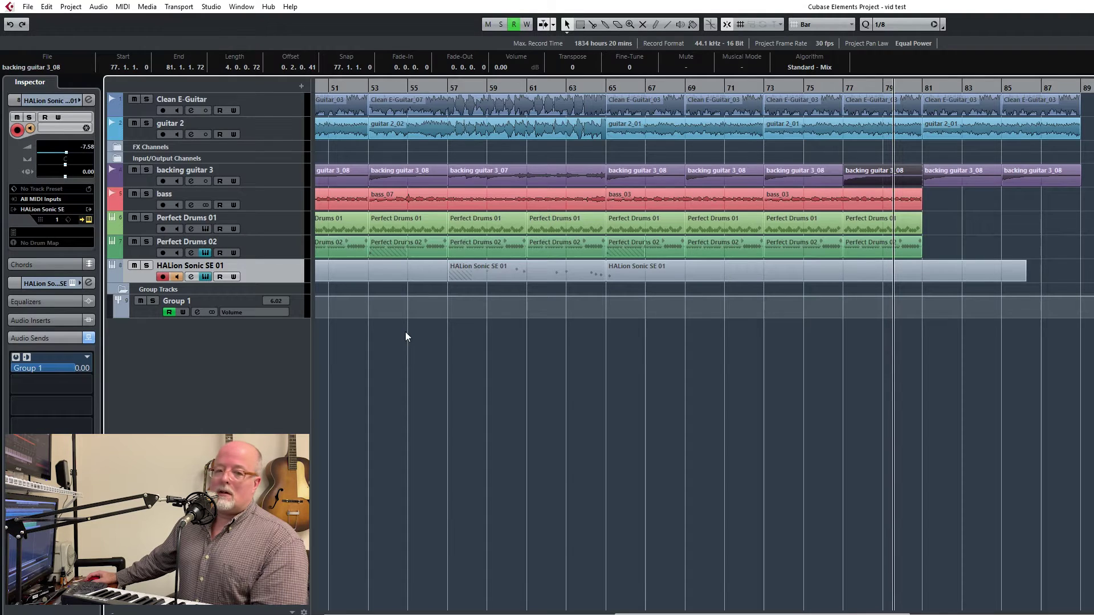